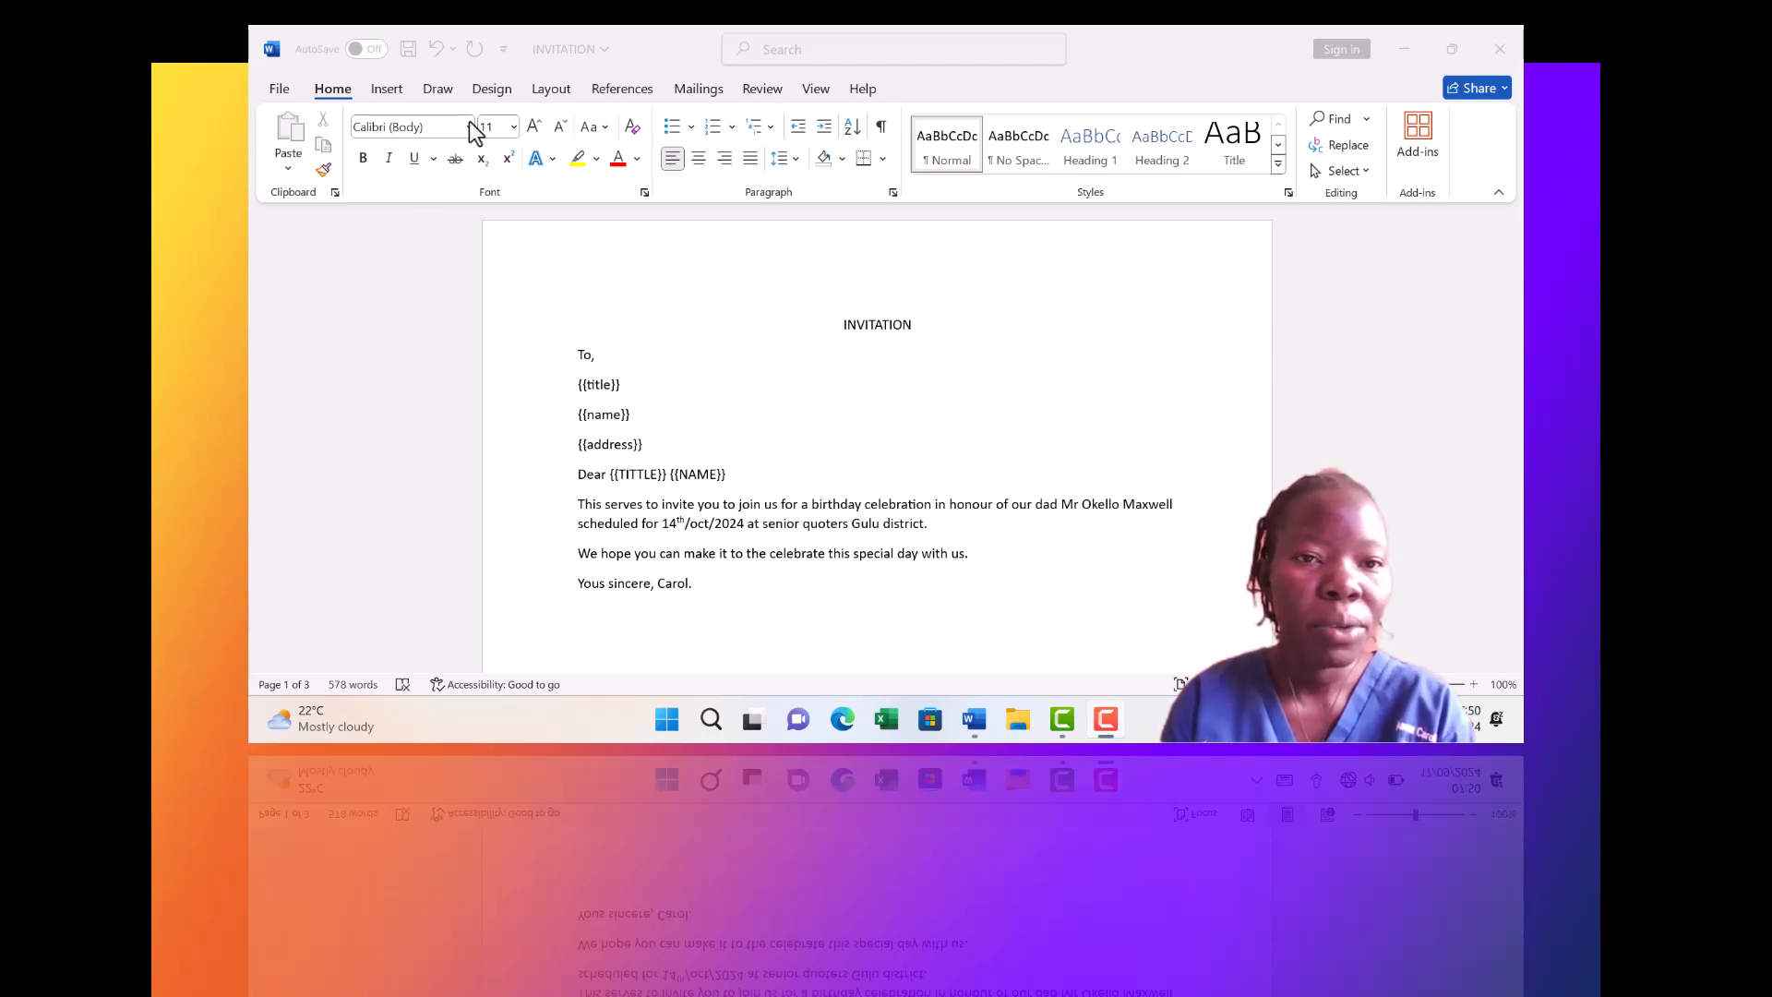
Make the invitation a Letters mail merge and show the recipient source options
{"action": "left_click", "coordinate": [710, 90]}
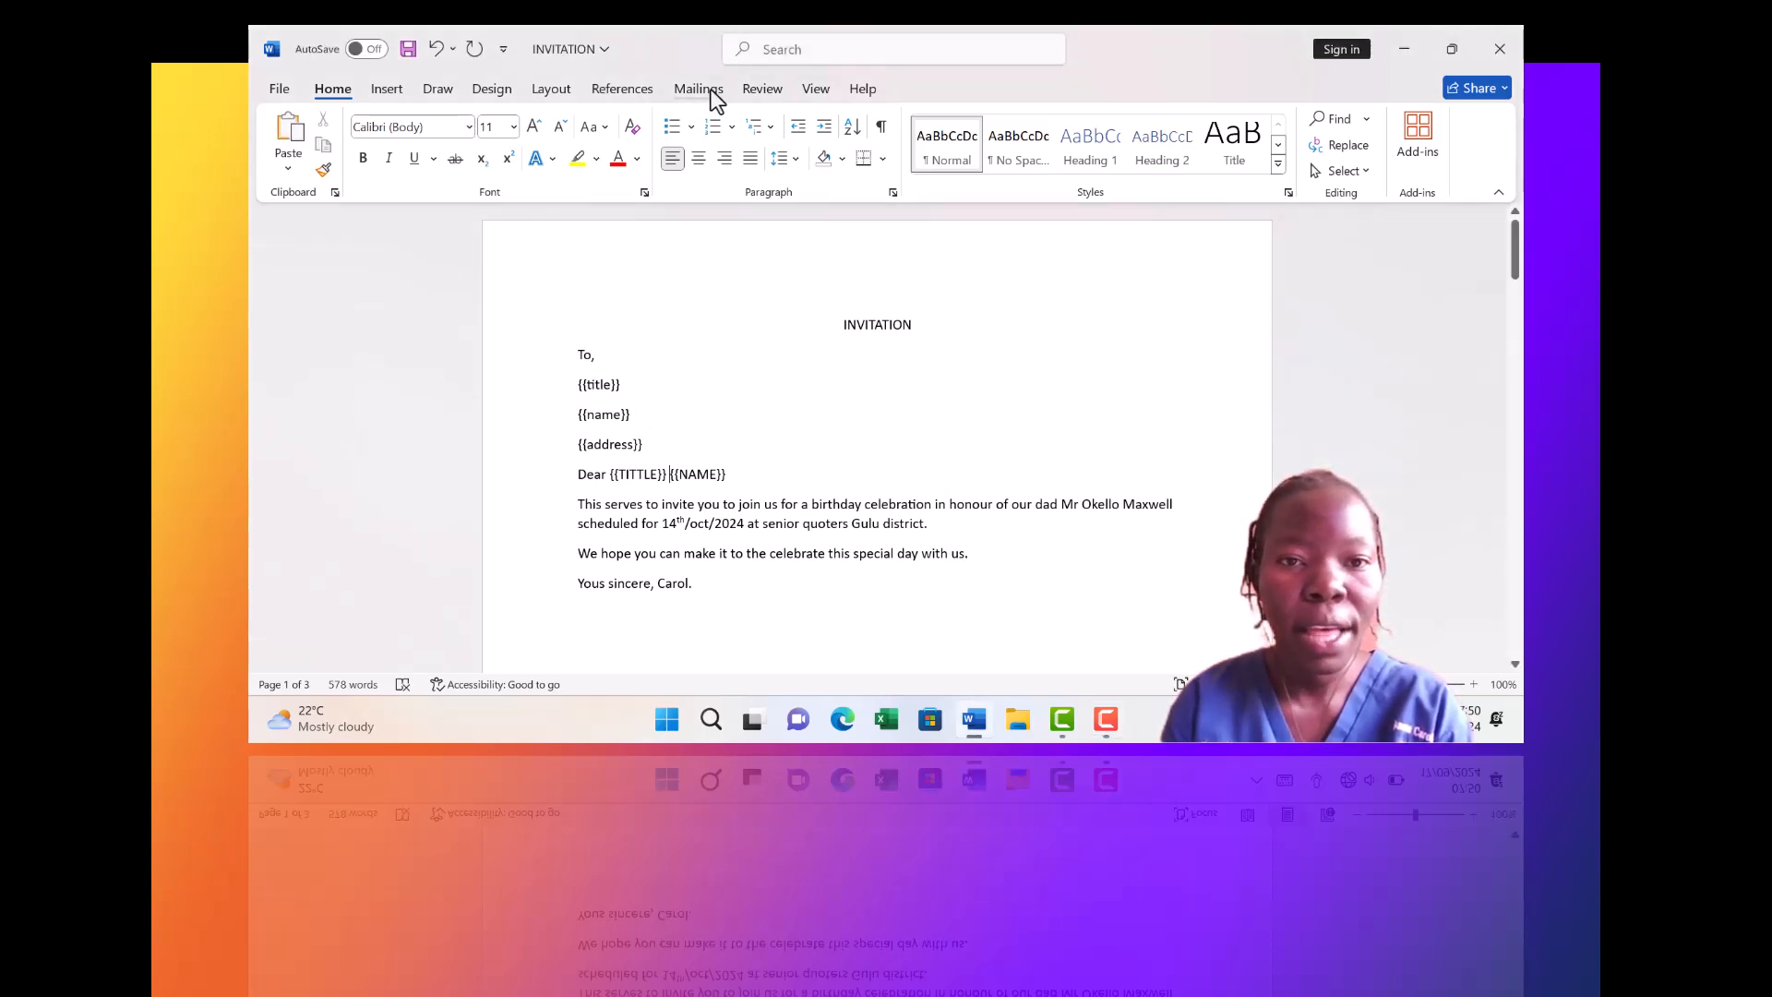
{"action": "left_click", "coordinate": [698, 89]}
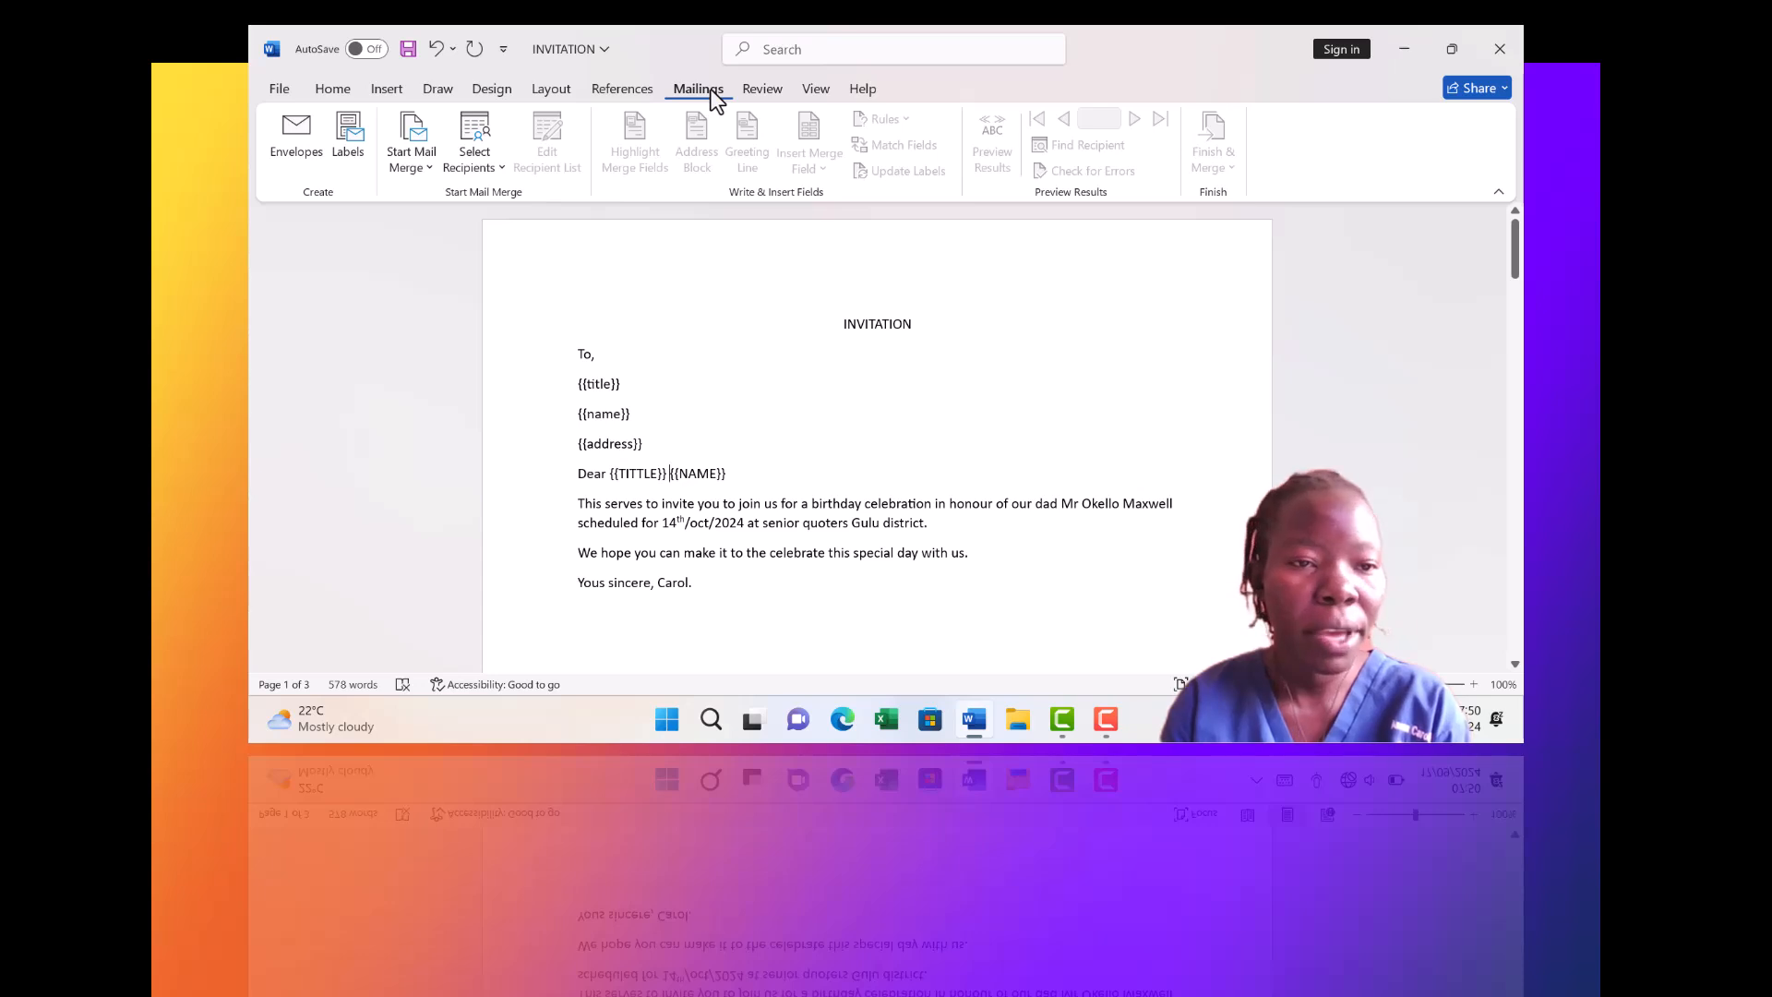
{"action": "left_click", "coordinate": [435, 169]}
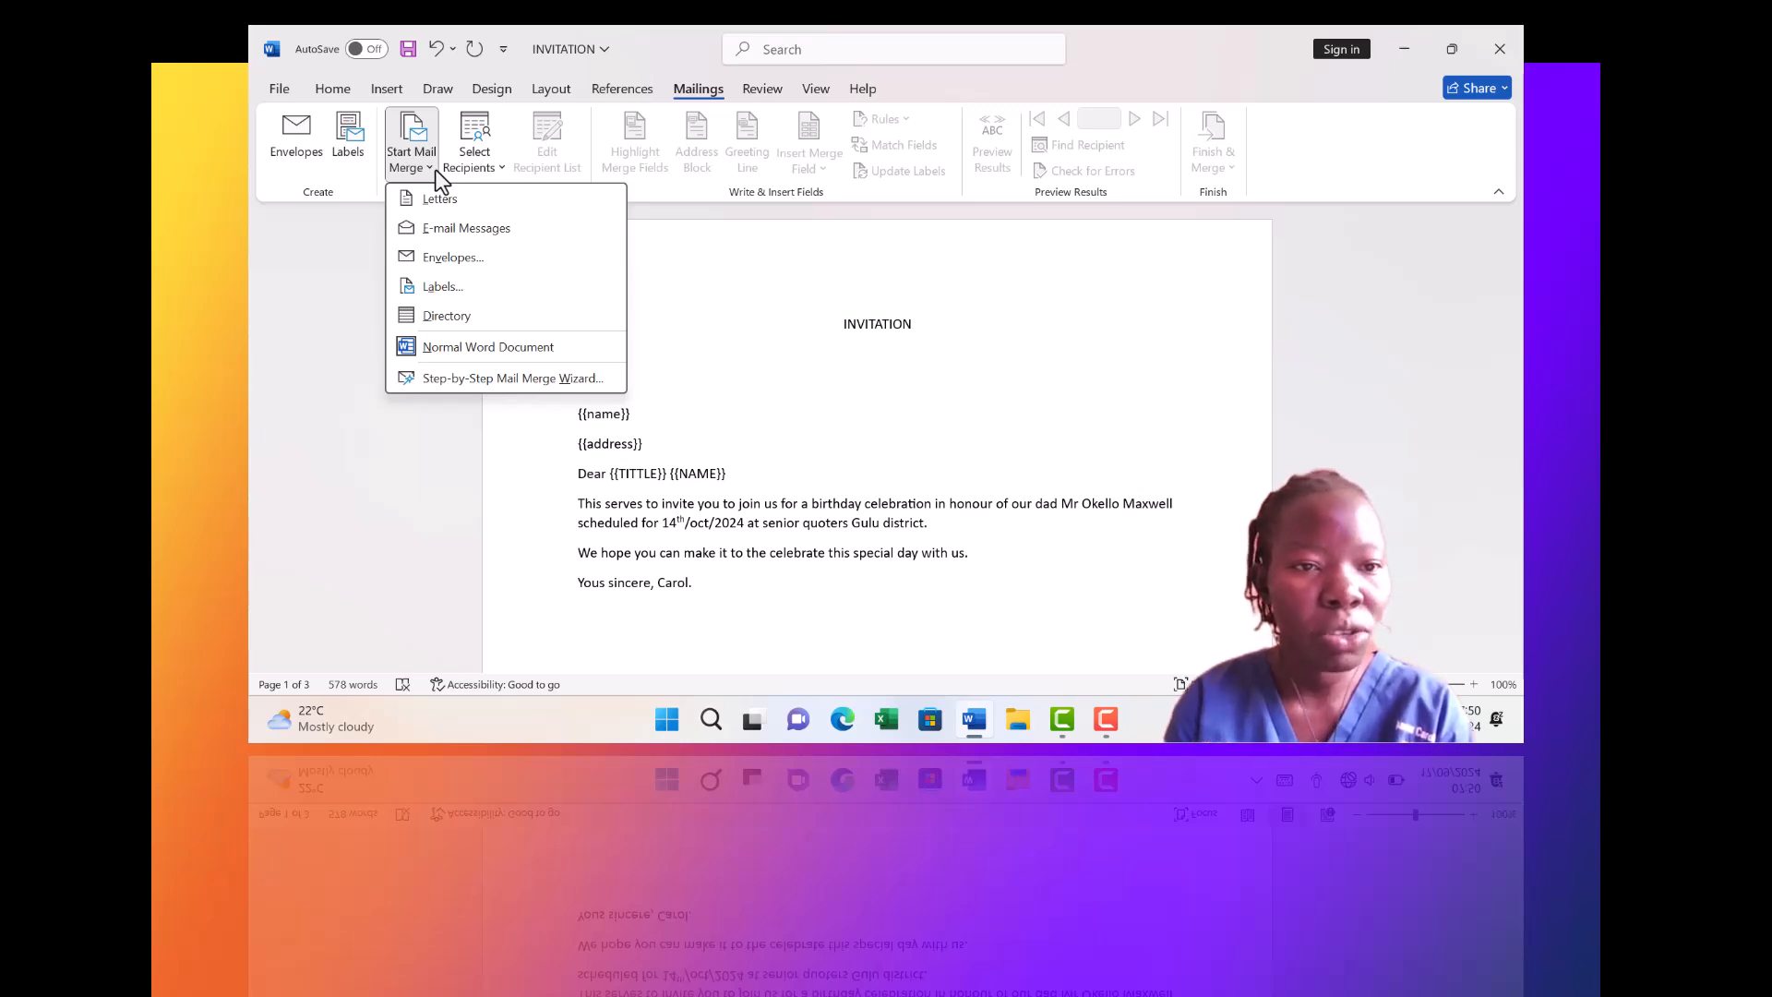
{"action": "left_click", "coordinate": [443, 201]}
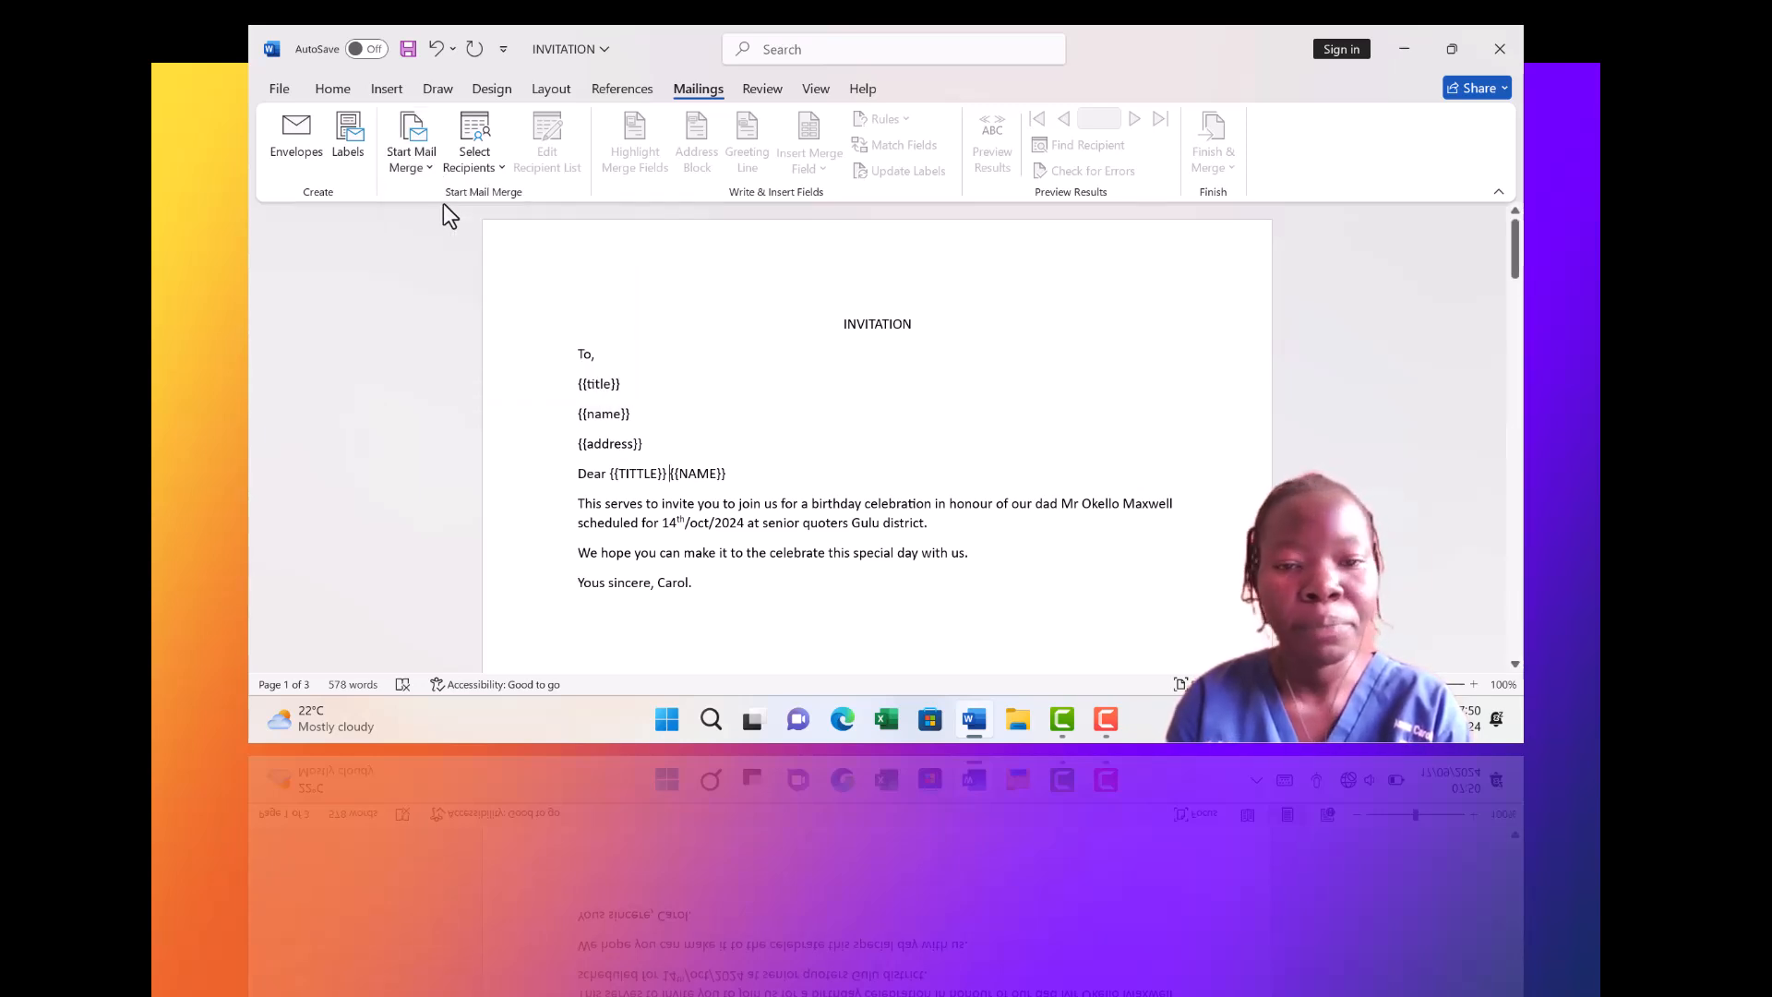
{"action": "left_click", "coordinate": [503, 171]}
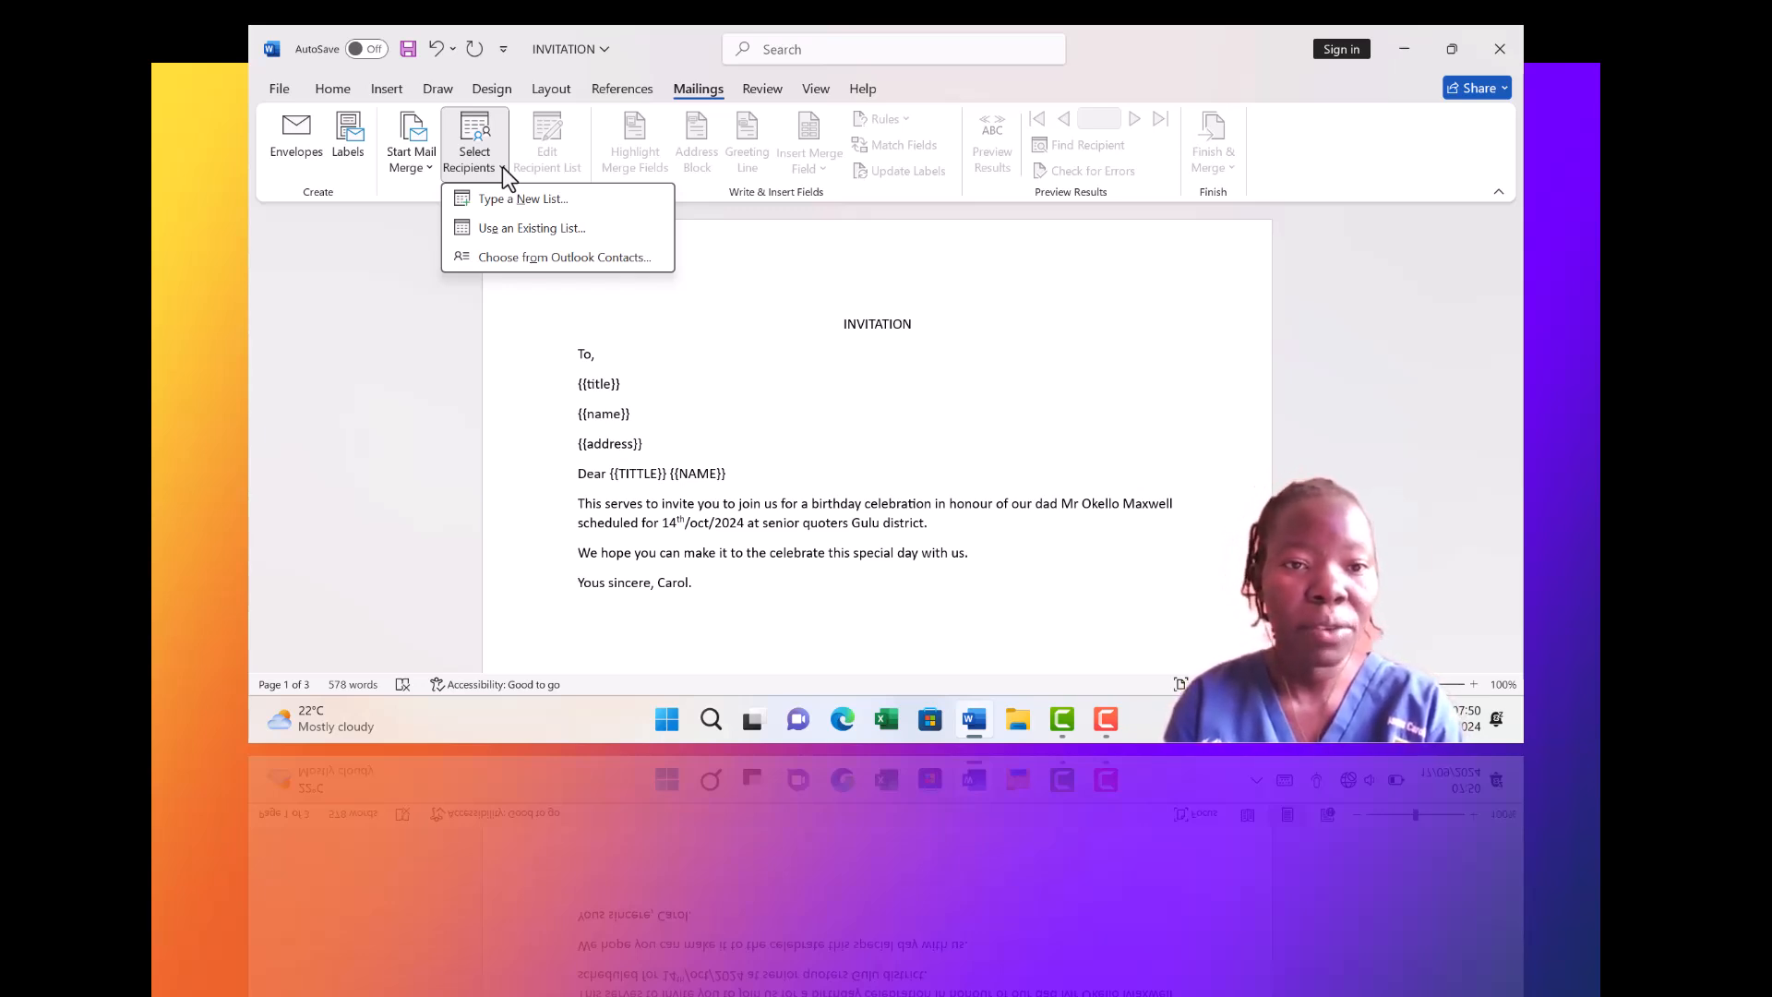
Start a new recipient list with a first recipient titled DR, company MTI, plus a blank second entry
{"action": "left_click", "coordinate": [518, 206]}
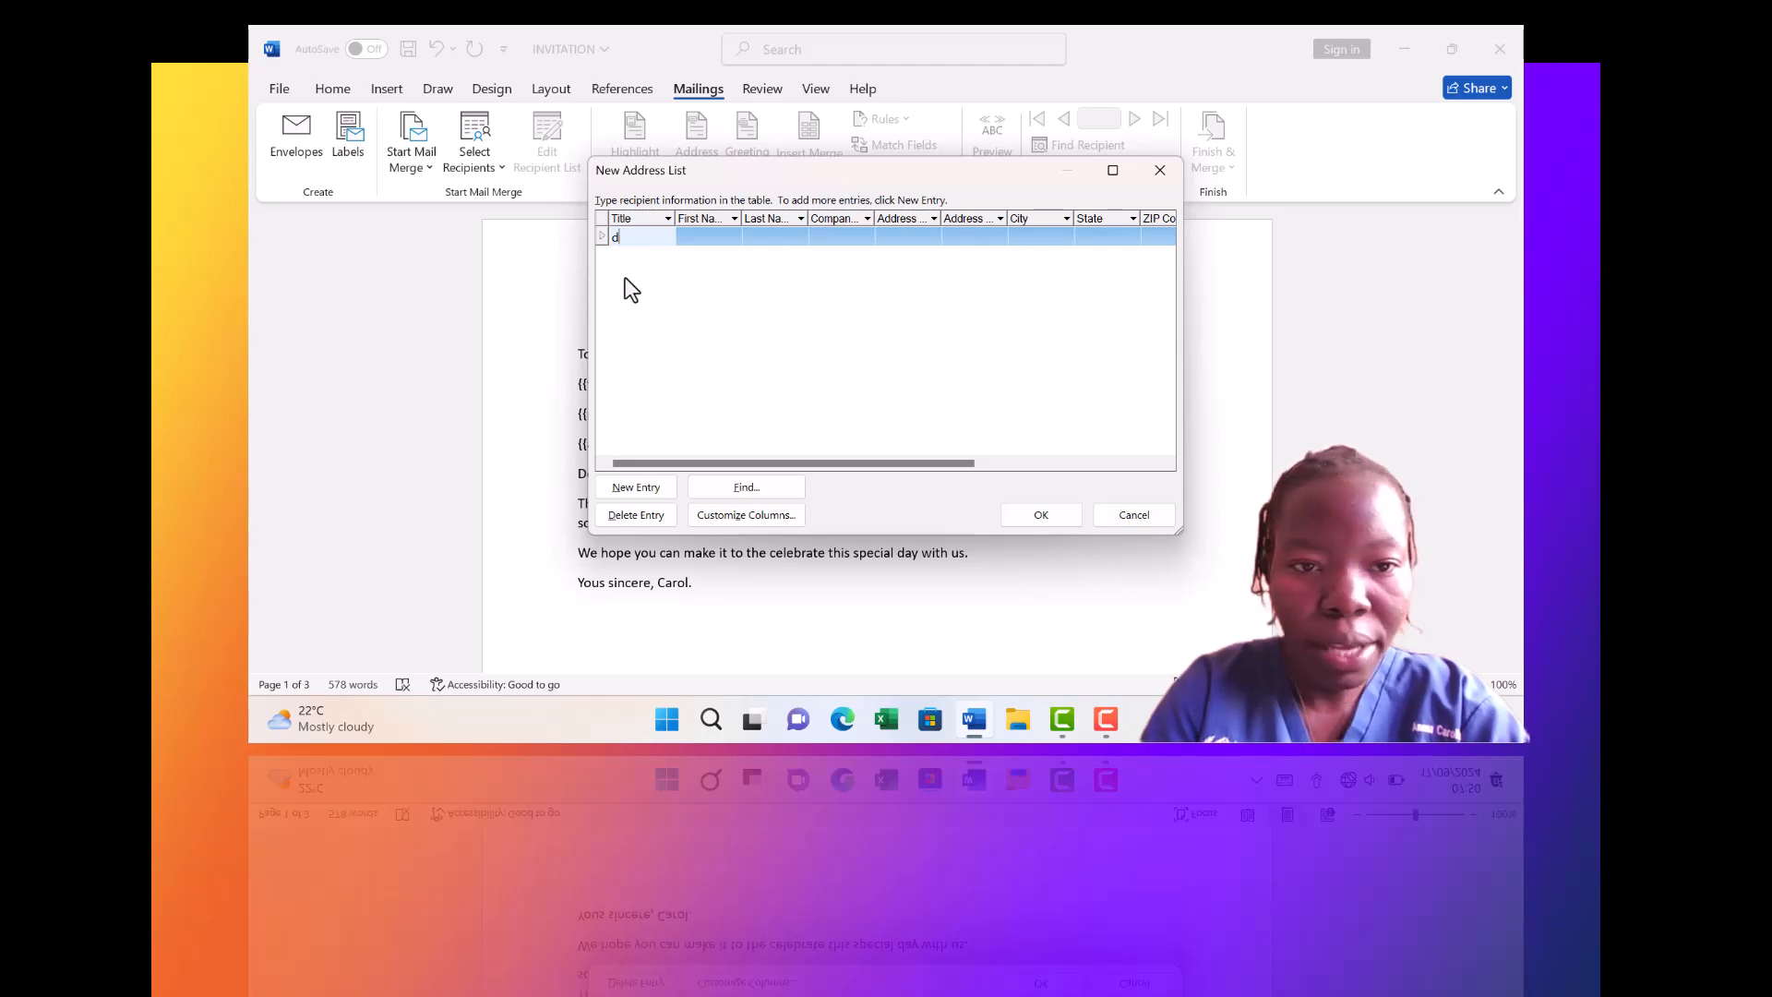
{"action": "key", "text": "Caps_Lock"}
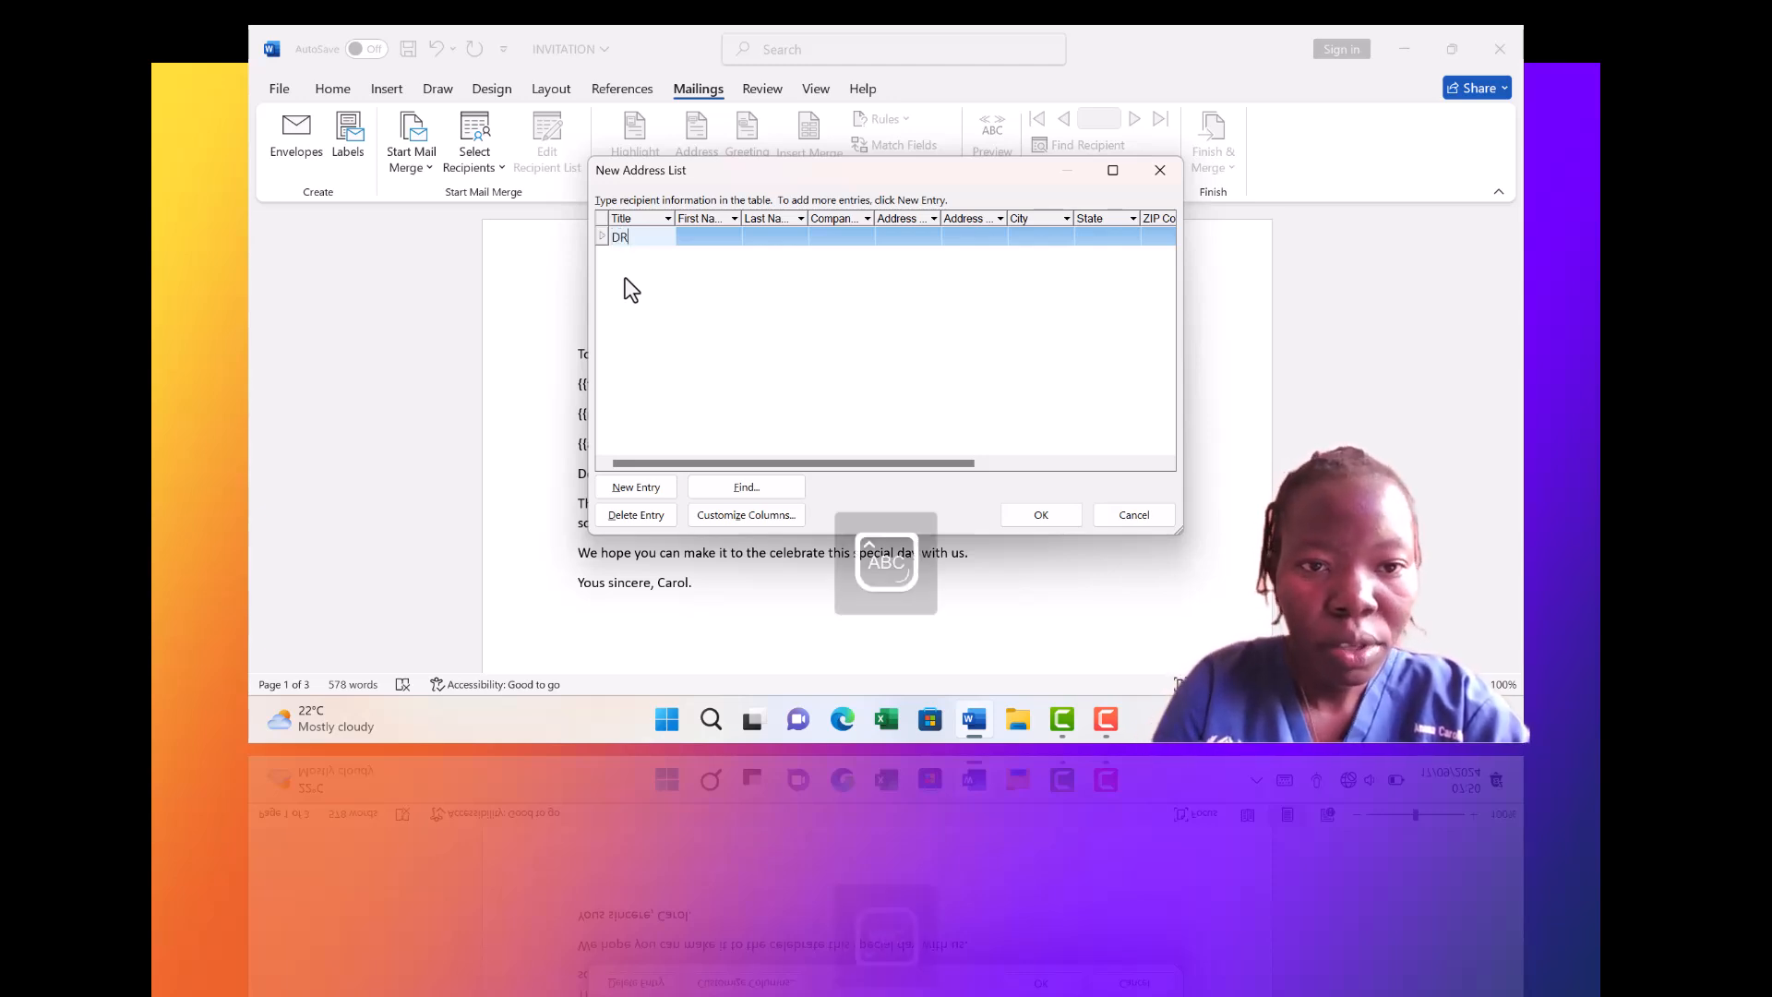
{"action": "left_click", "coordinate": [688, 234]}
{"action": "type", "text": "D"}
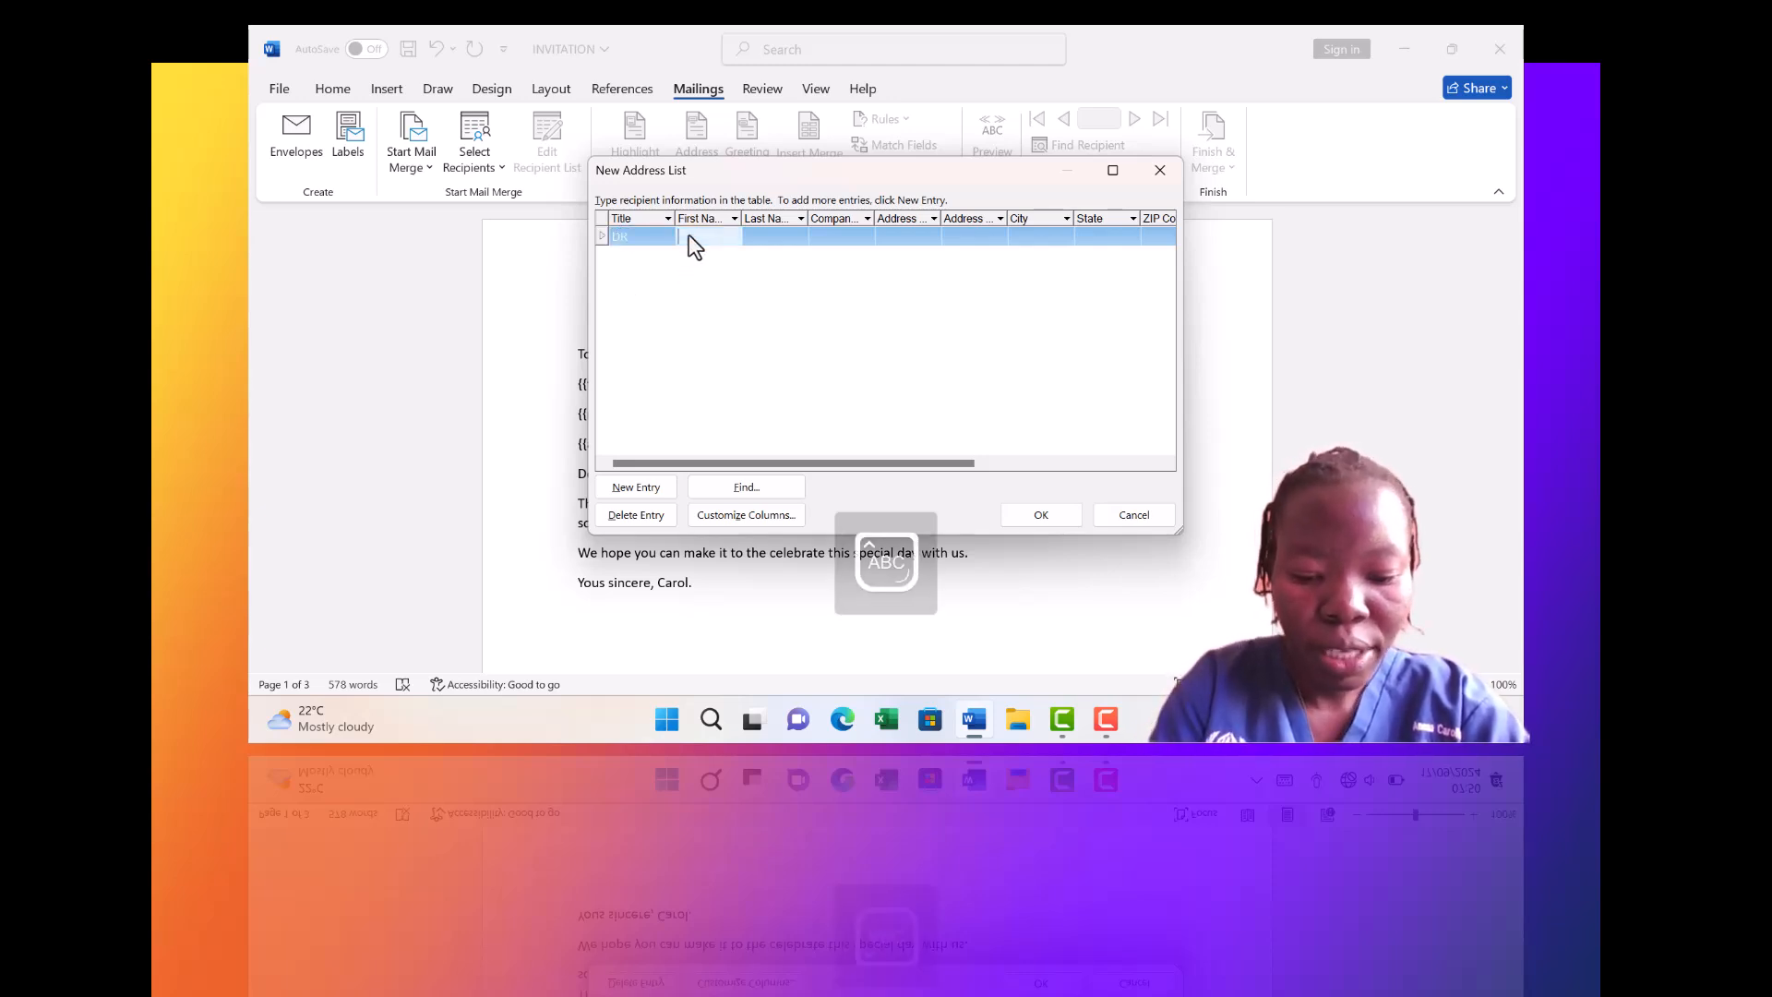
{"action": "type", "text": "ENIS"}
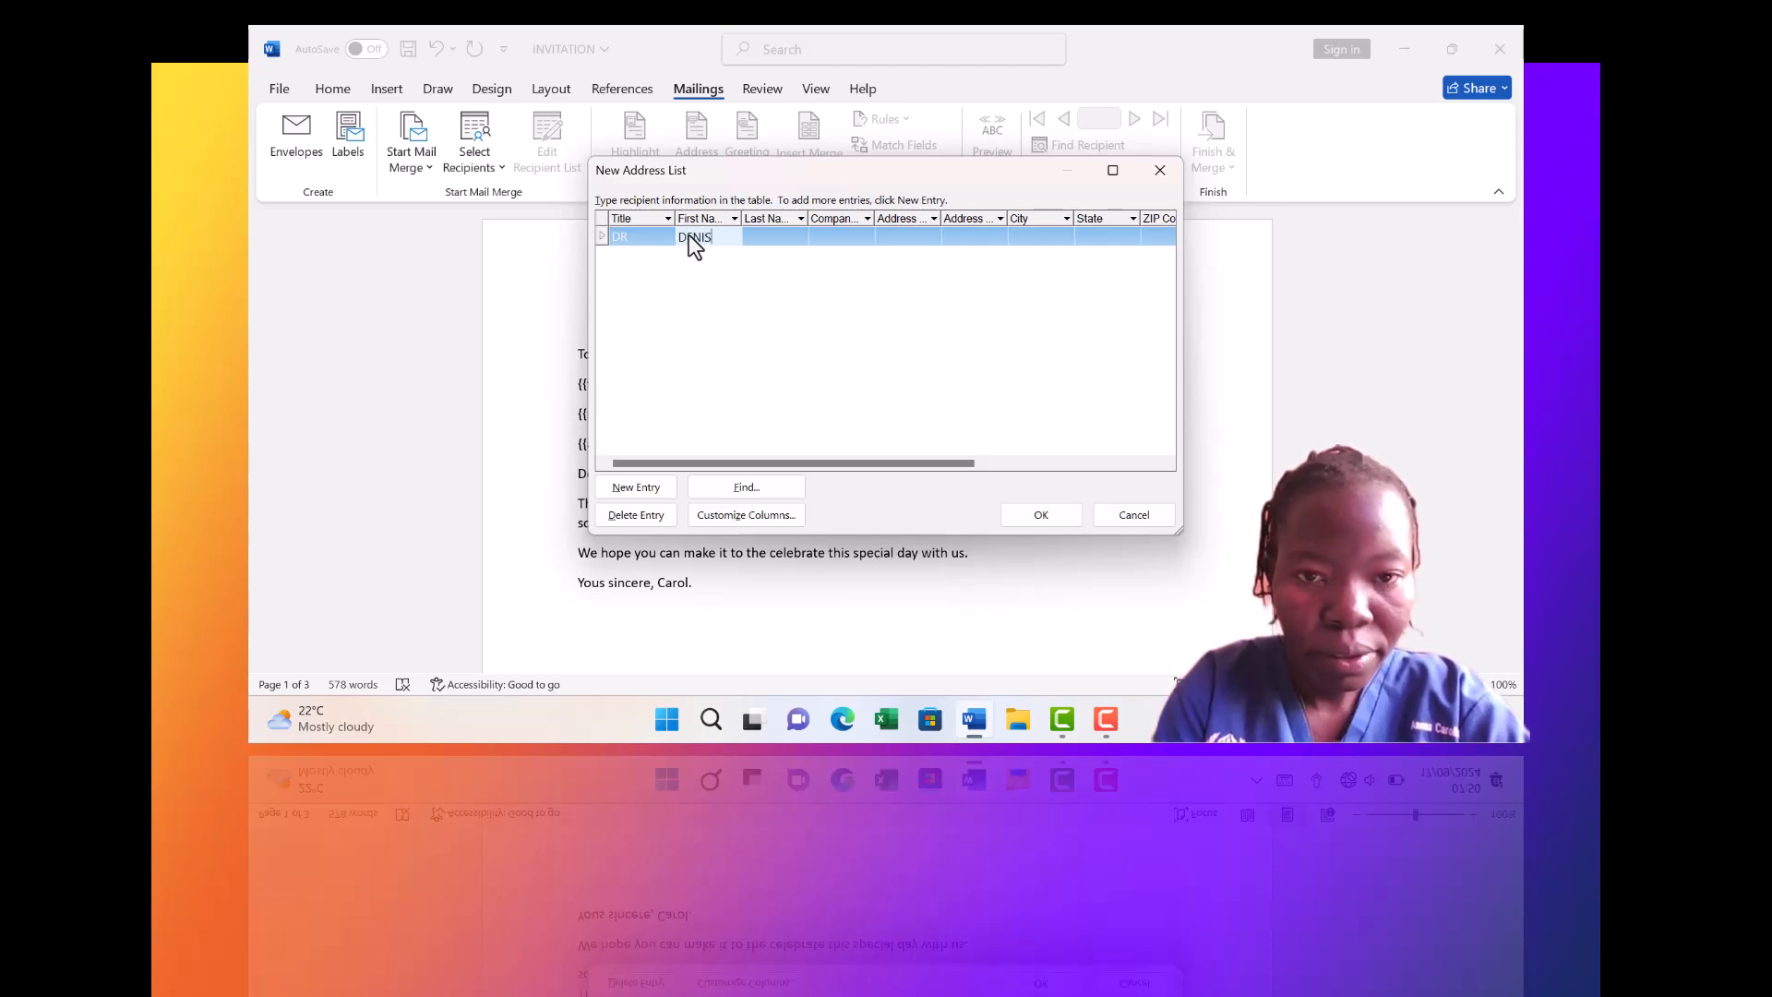
{"action": "left_click", "coordinate": [778, 228]}
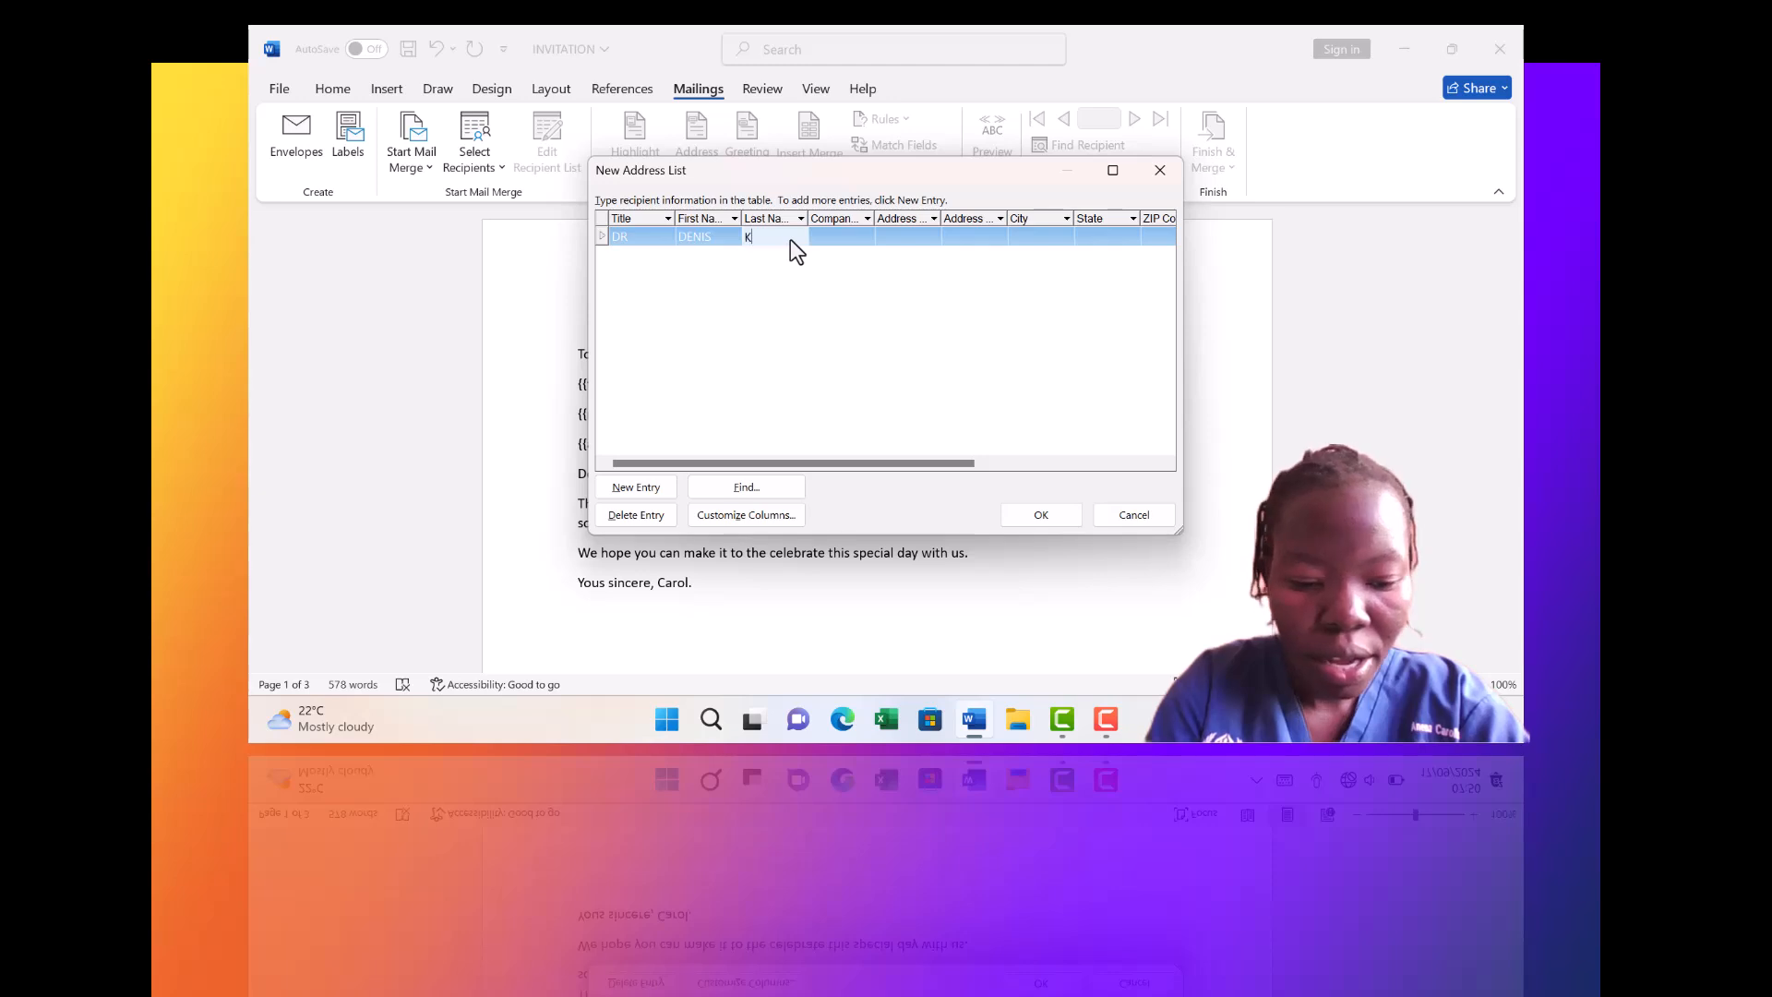
{"action": "left_click", "coordinate": [854, 229]}
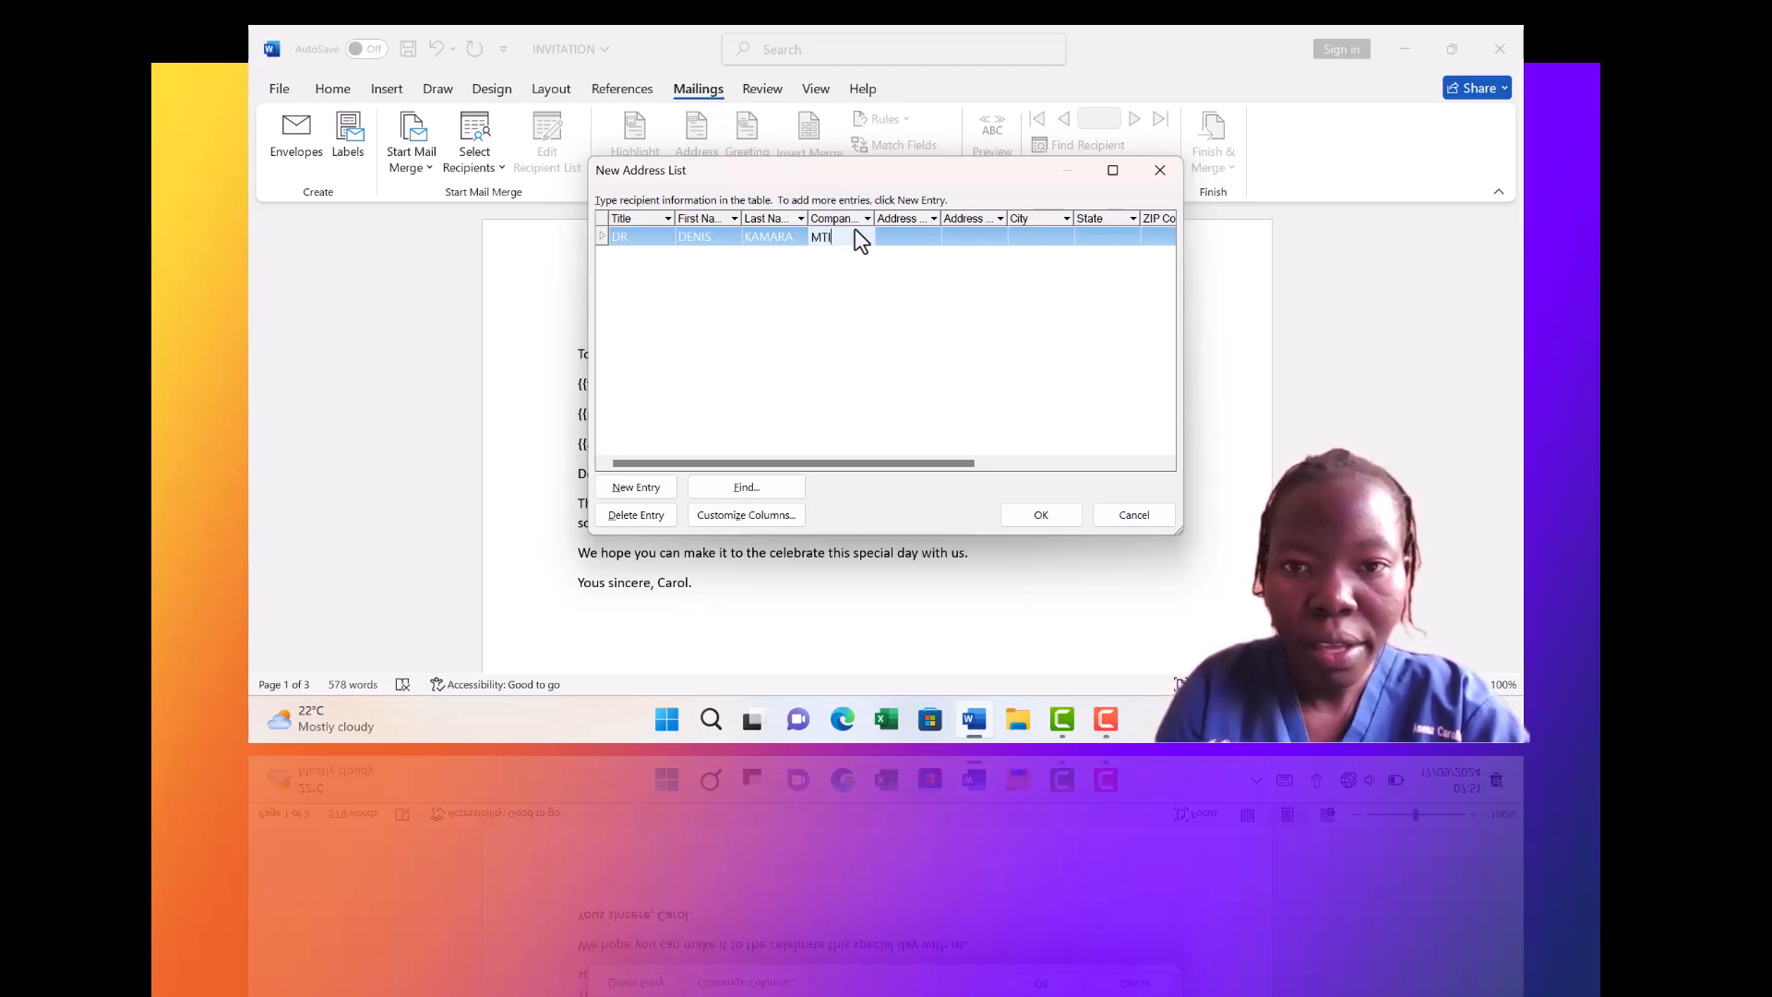
{"action": "left_click", "coordinate": [919, 232]}
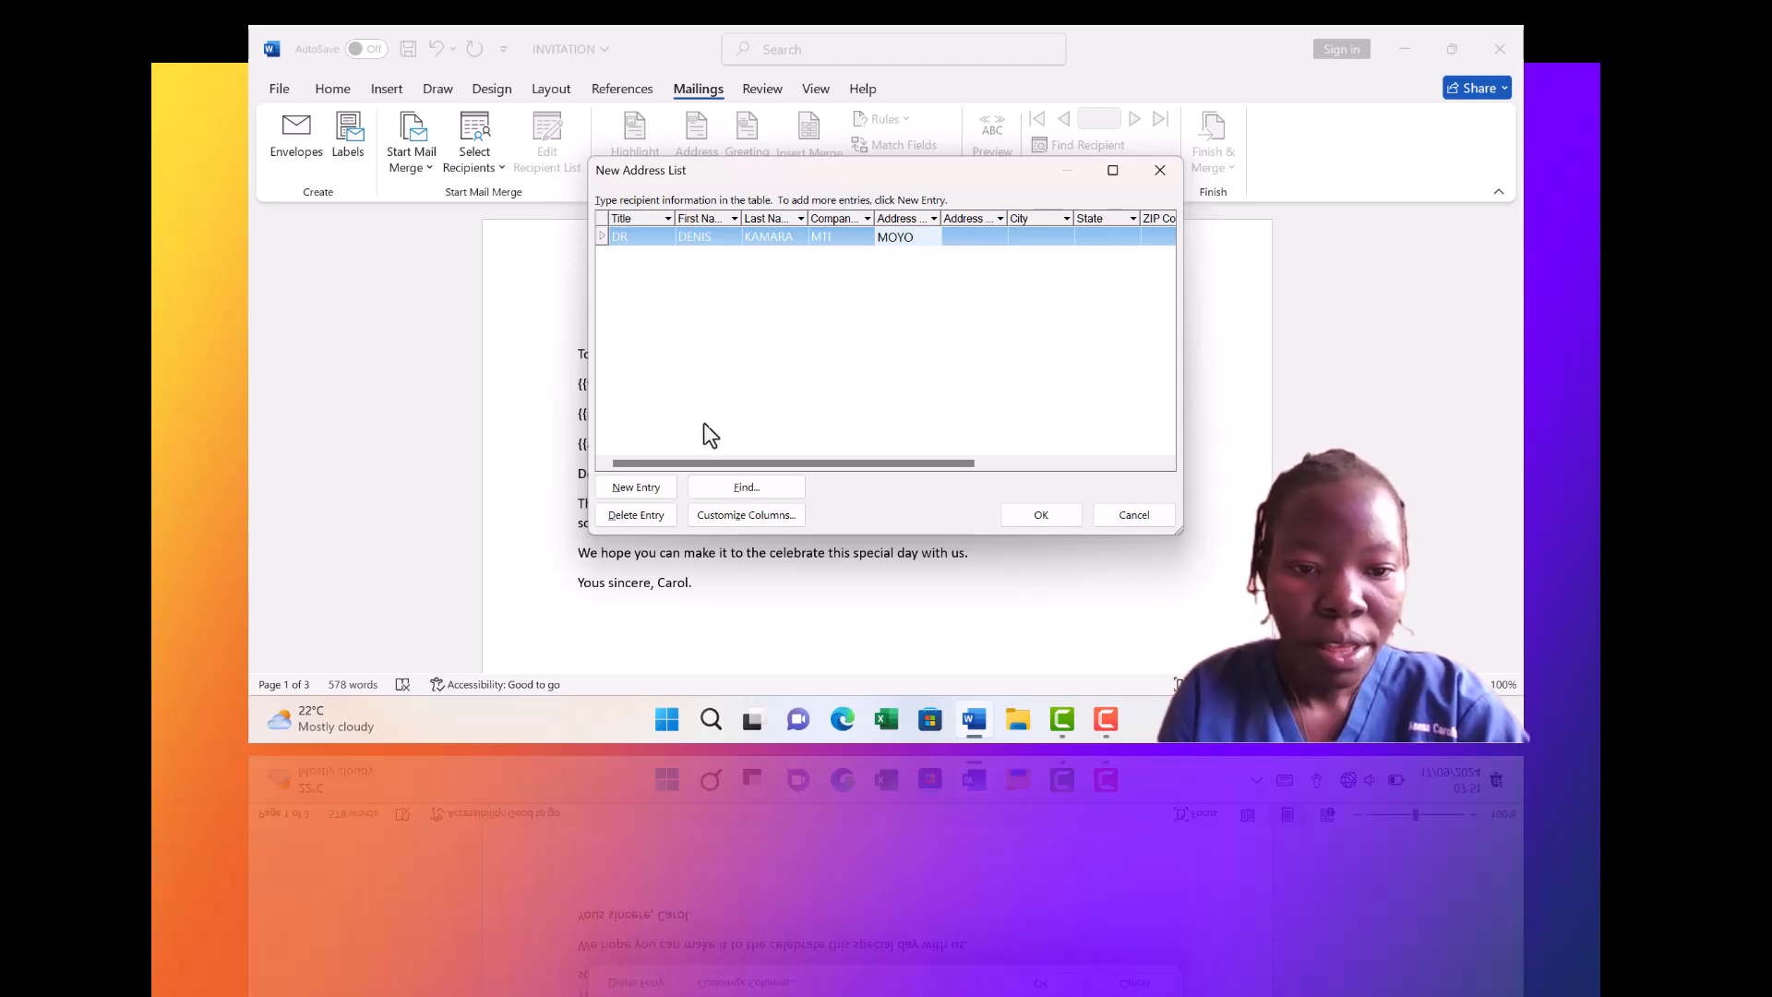
{"action": "left_click", "coordinate": [640, 491]}
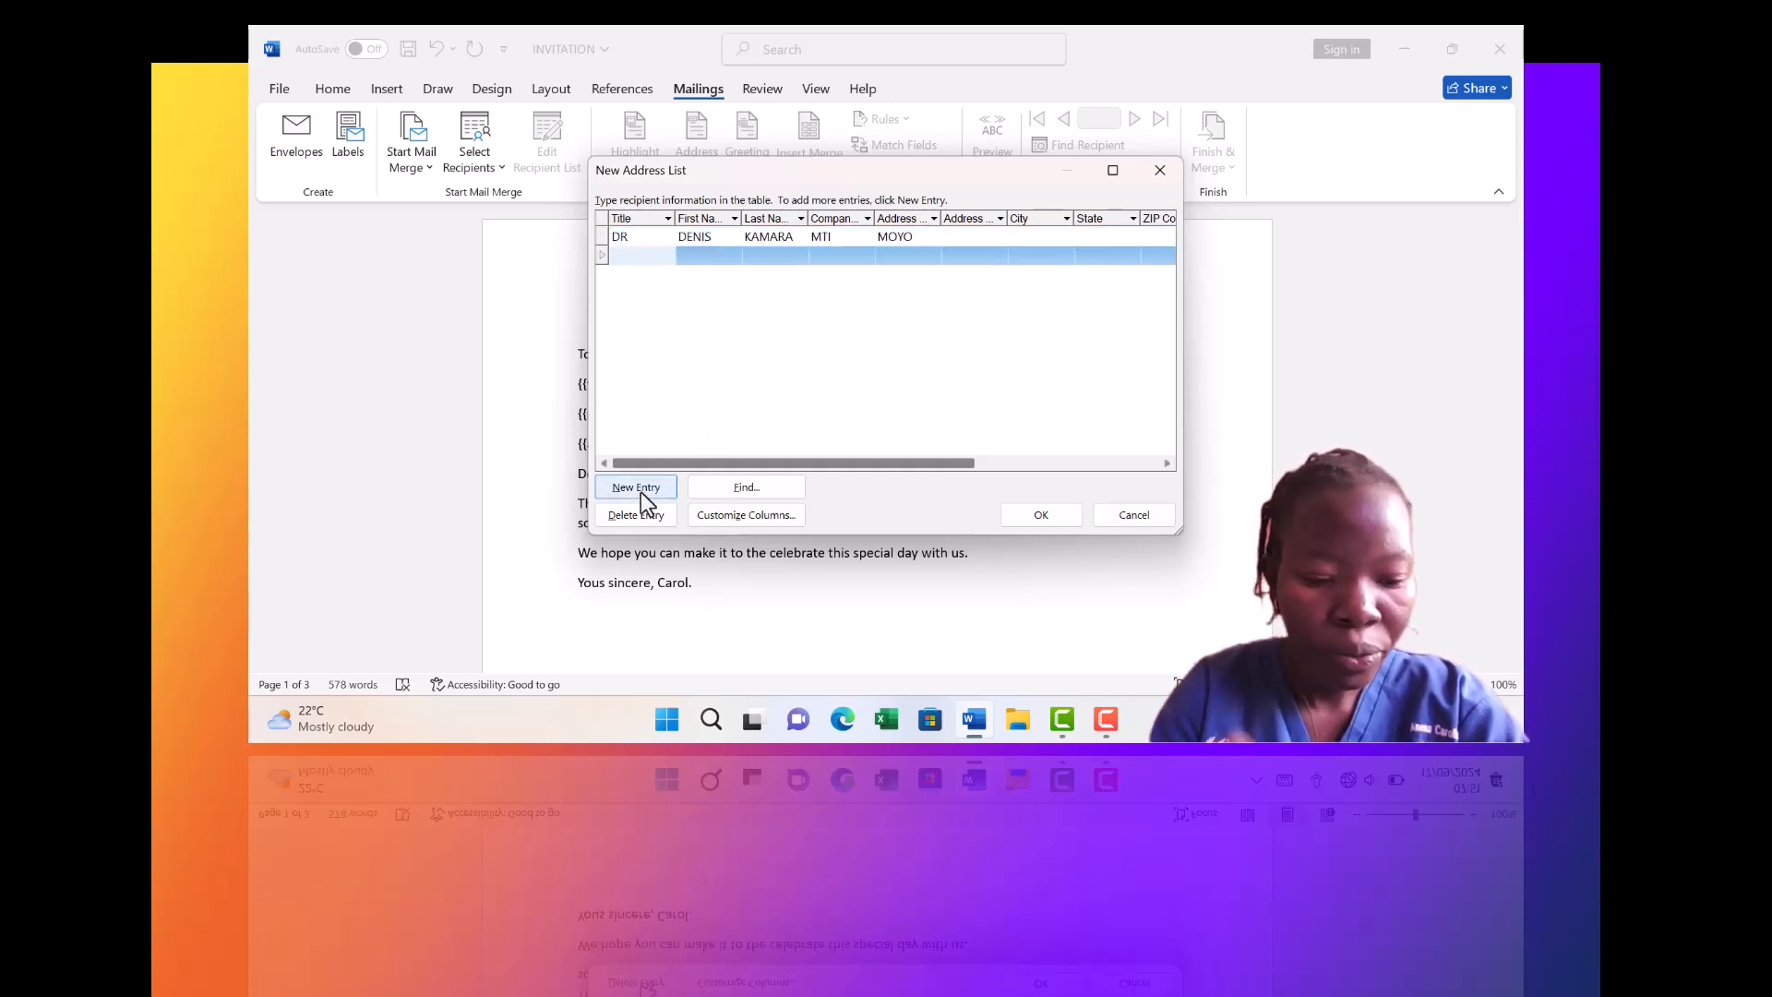
Complete the second recipient's entry with title TR, a name, company and address
{"action": "type", "text": "TR S"}
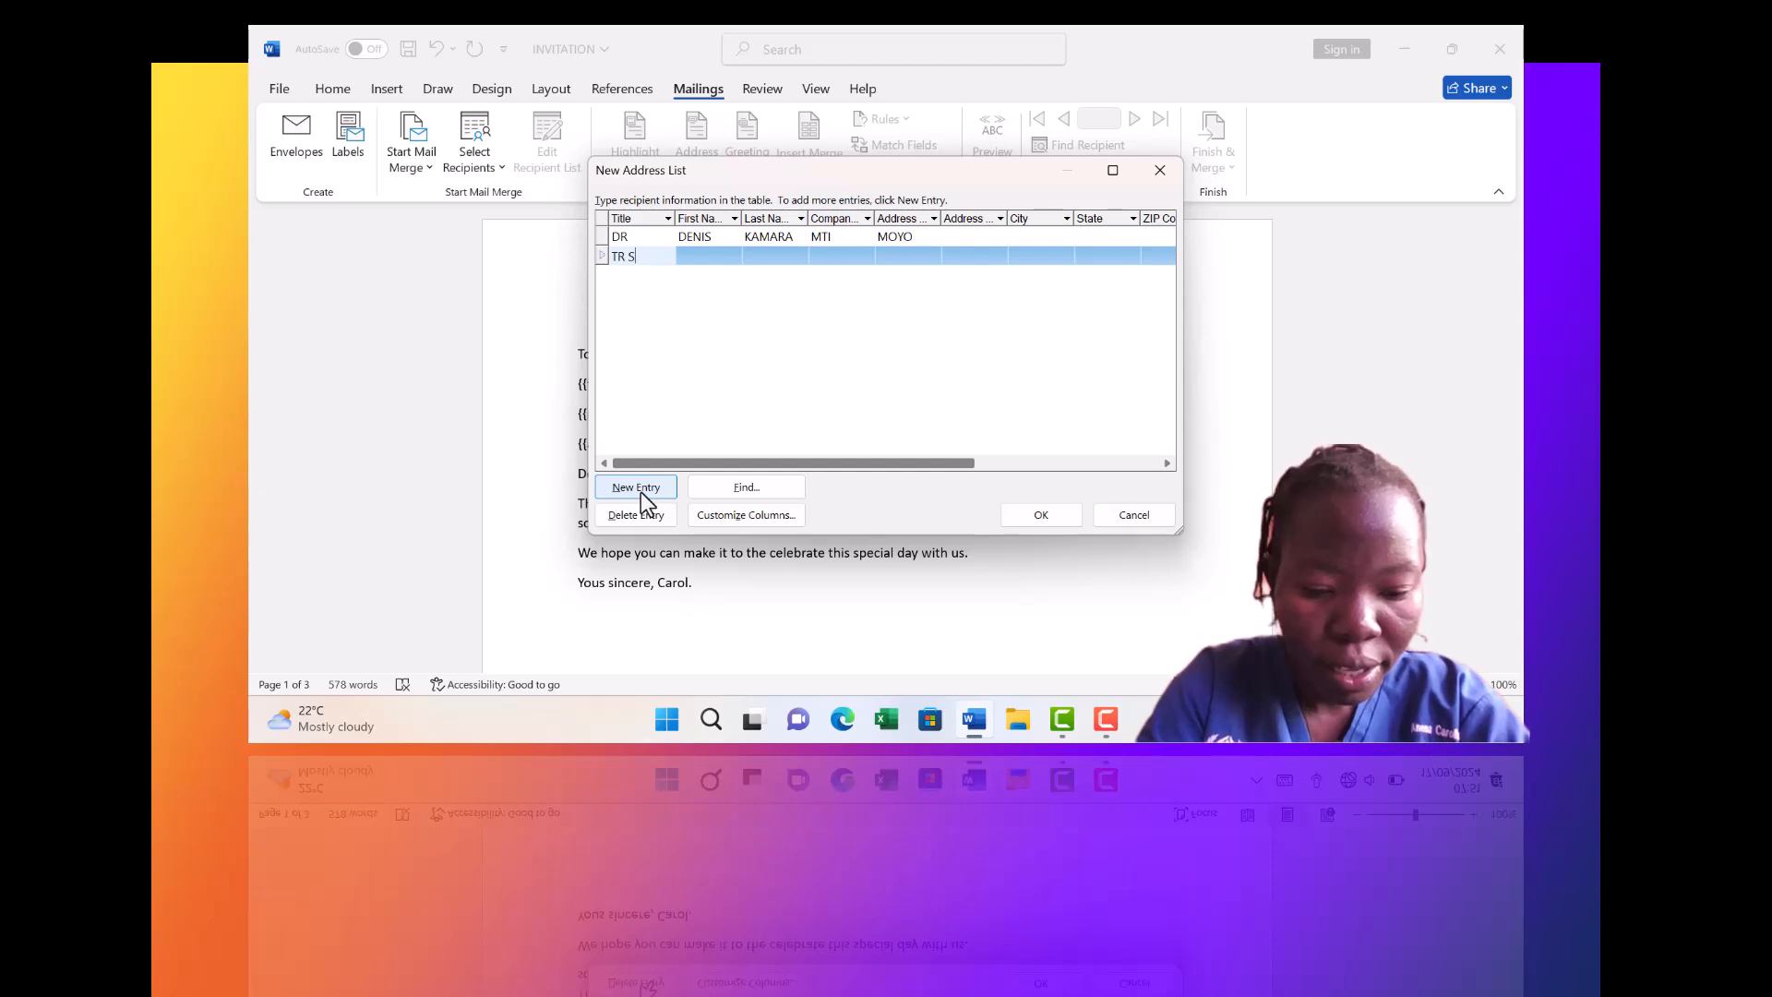
{"action": "type", "text": "TELLE"}
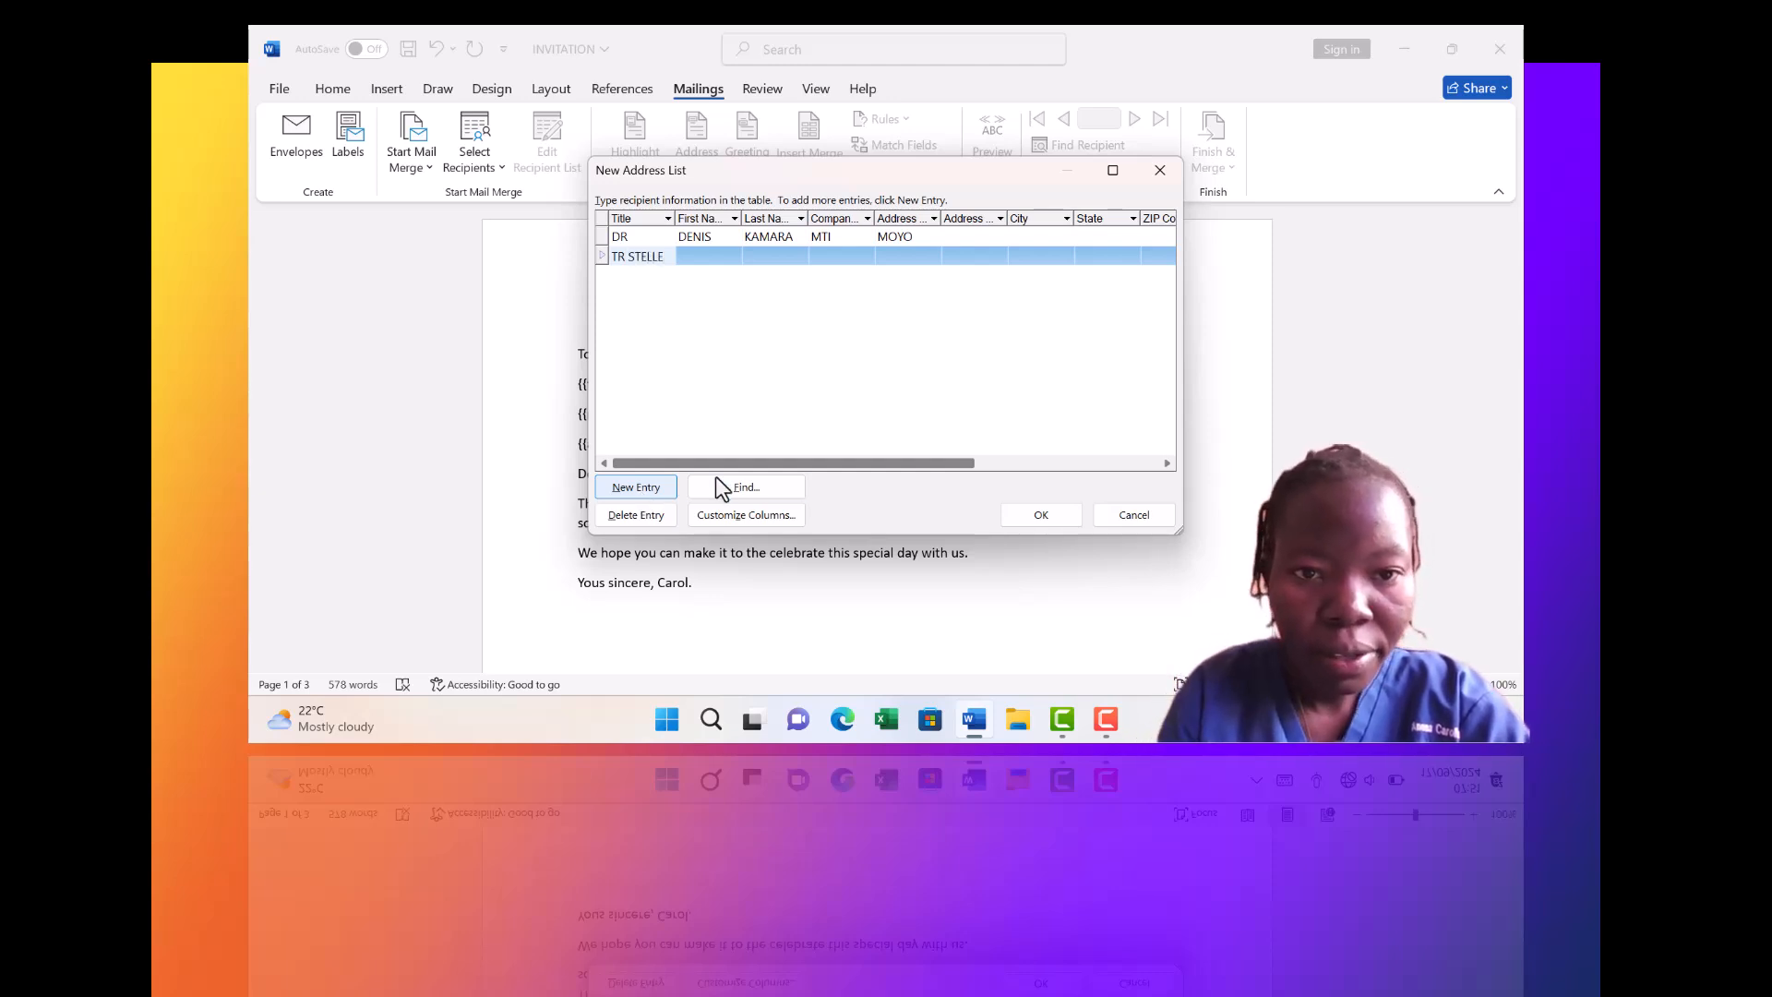
{"action": "left_click", "coordinate": [717, 253]}
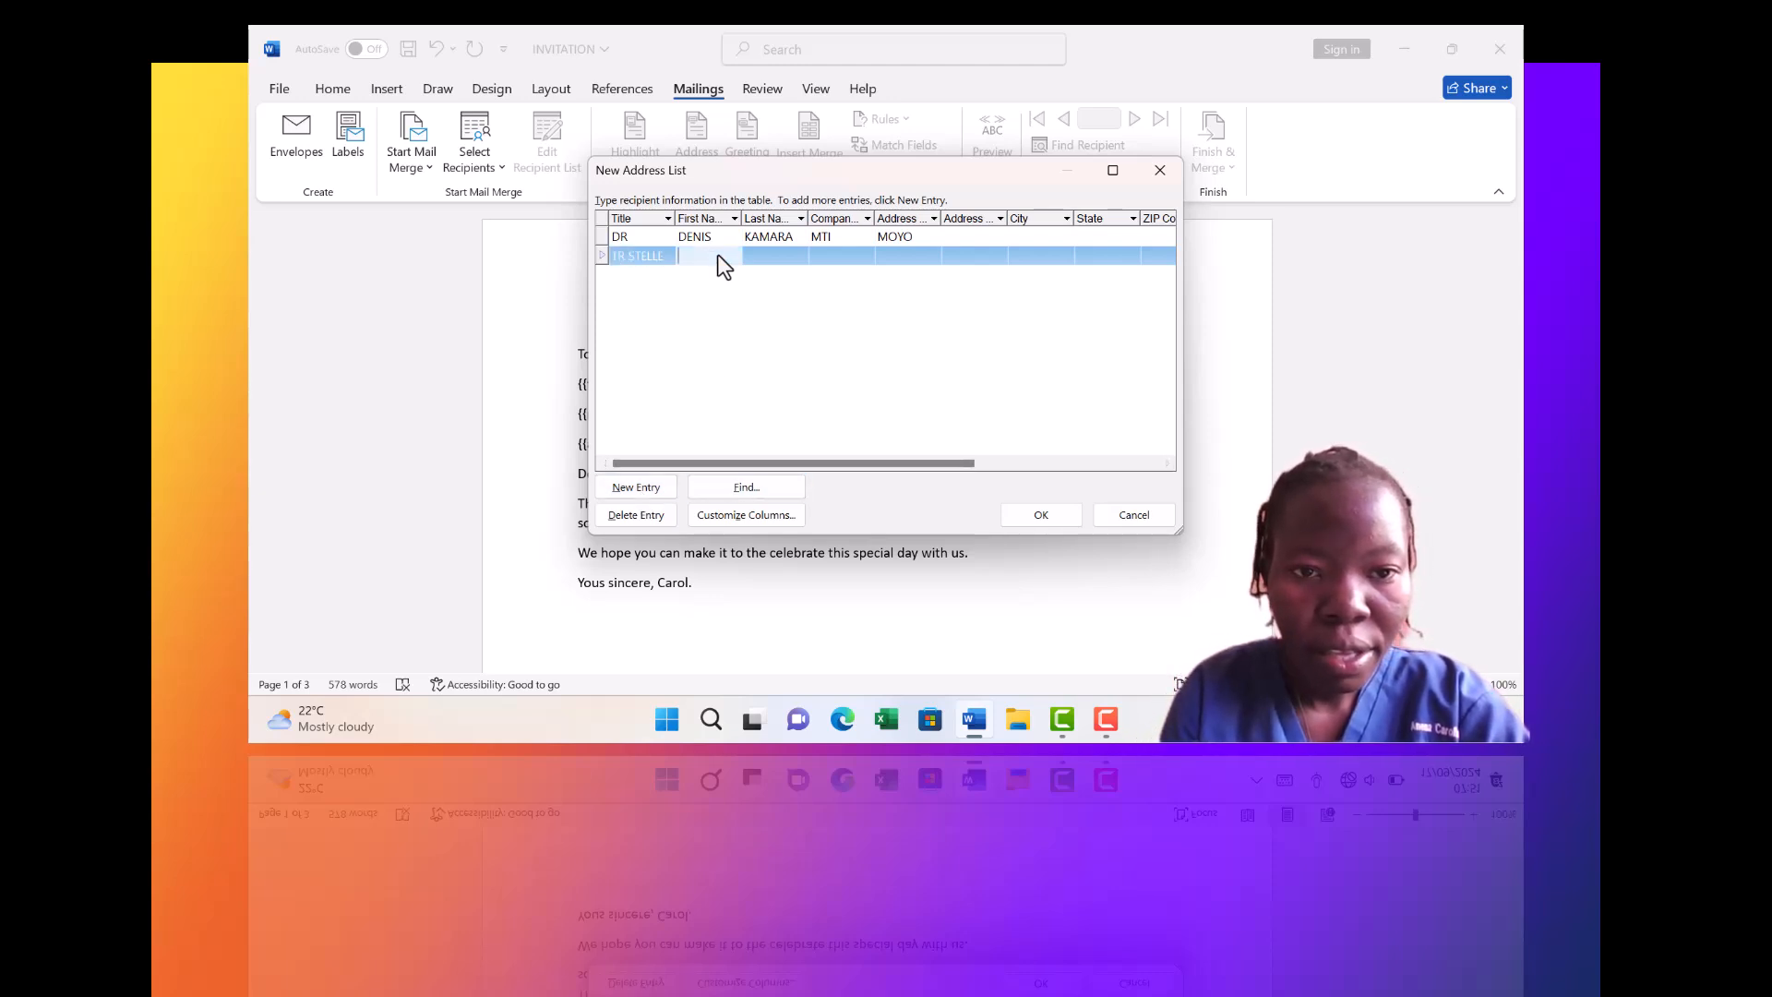
{"action": "left_click", "coordinate": [664, 257]}
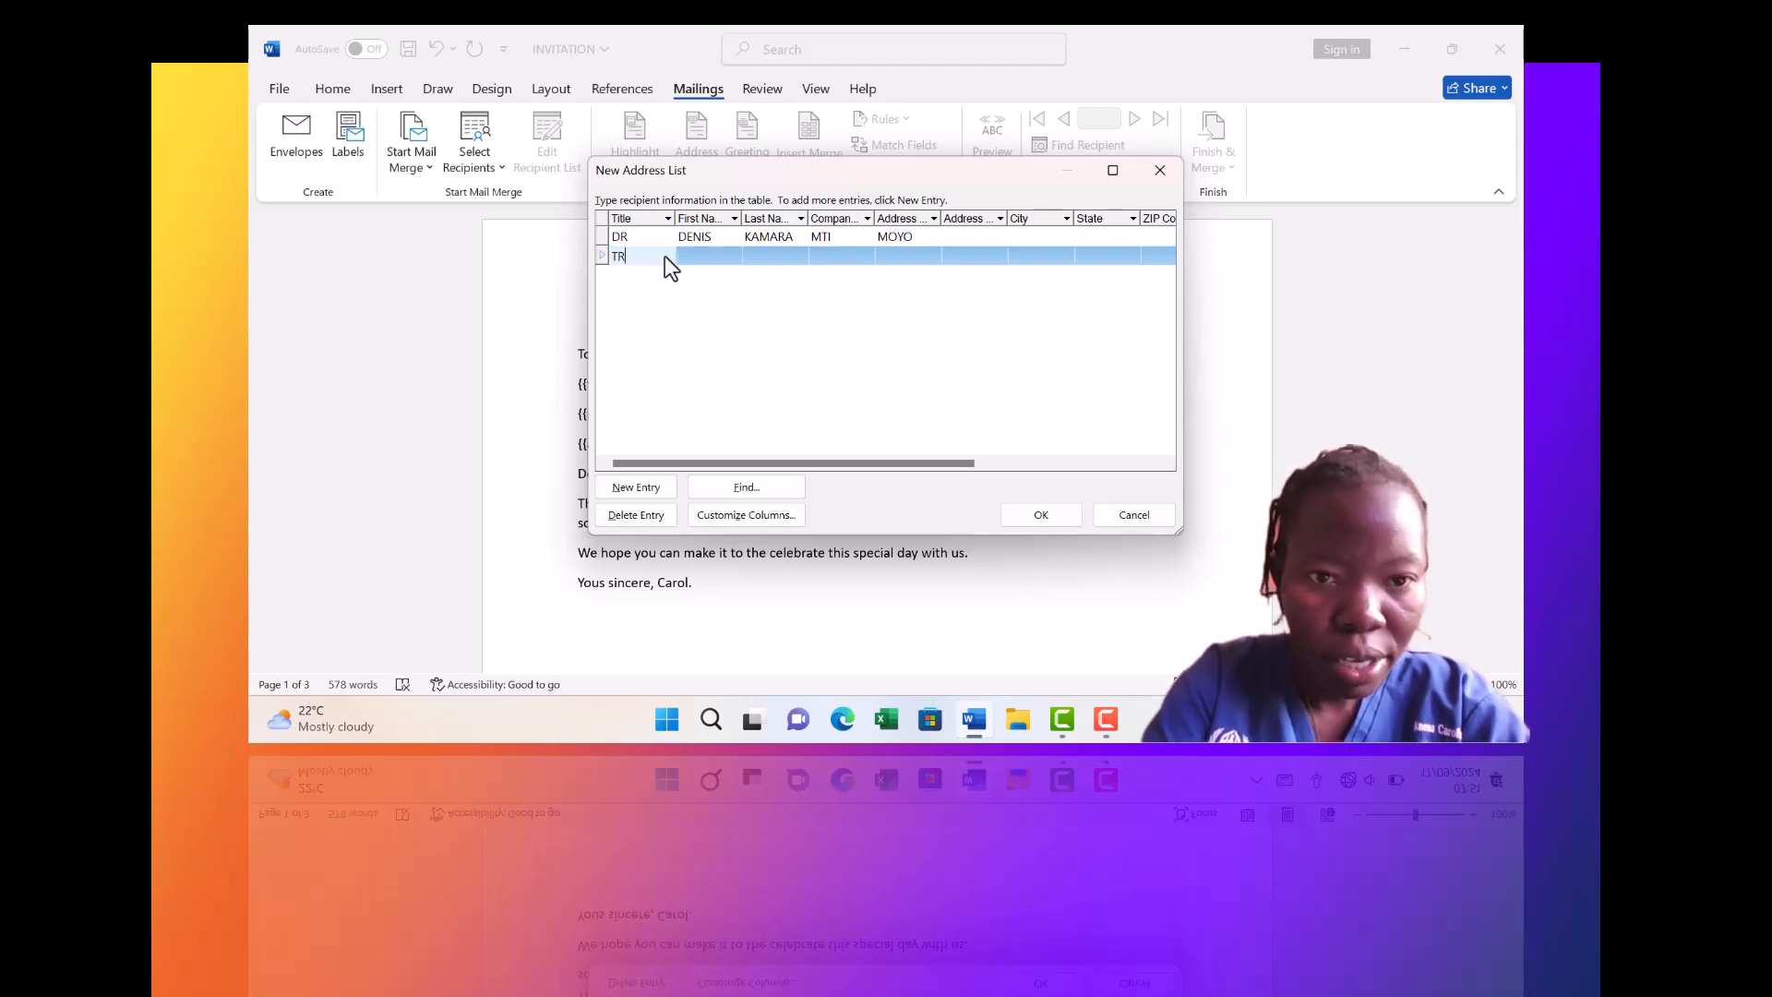
{"action": "left_click", "coordinate": [722, 251]}
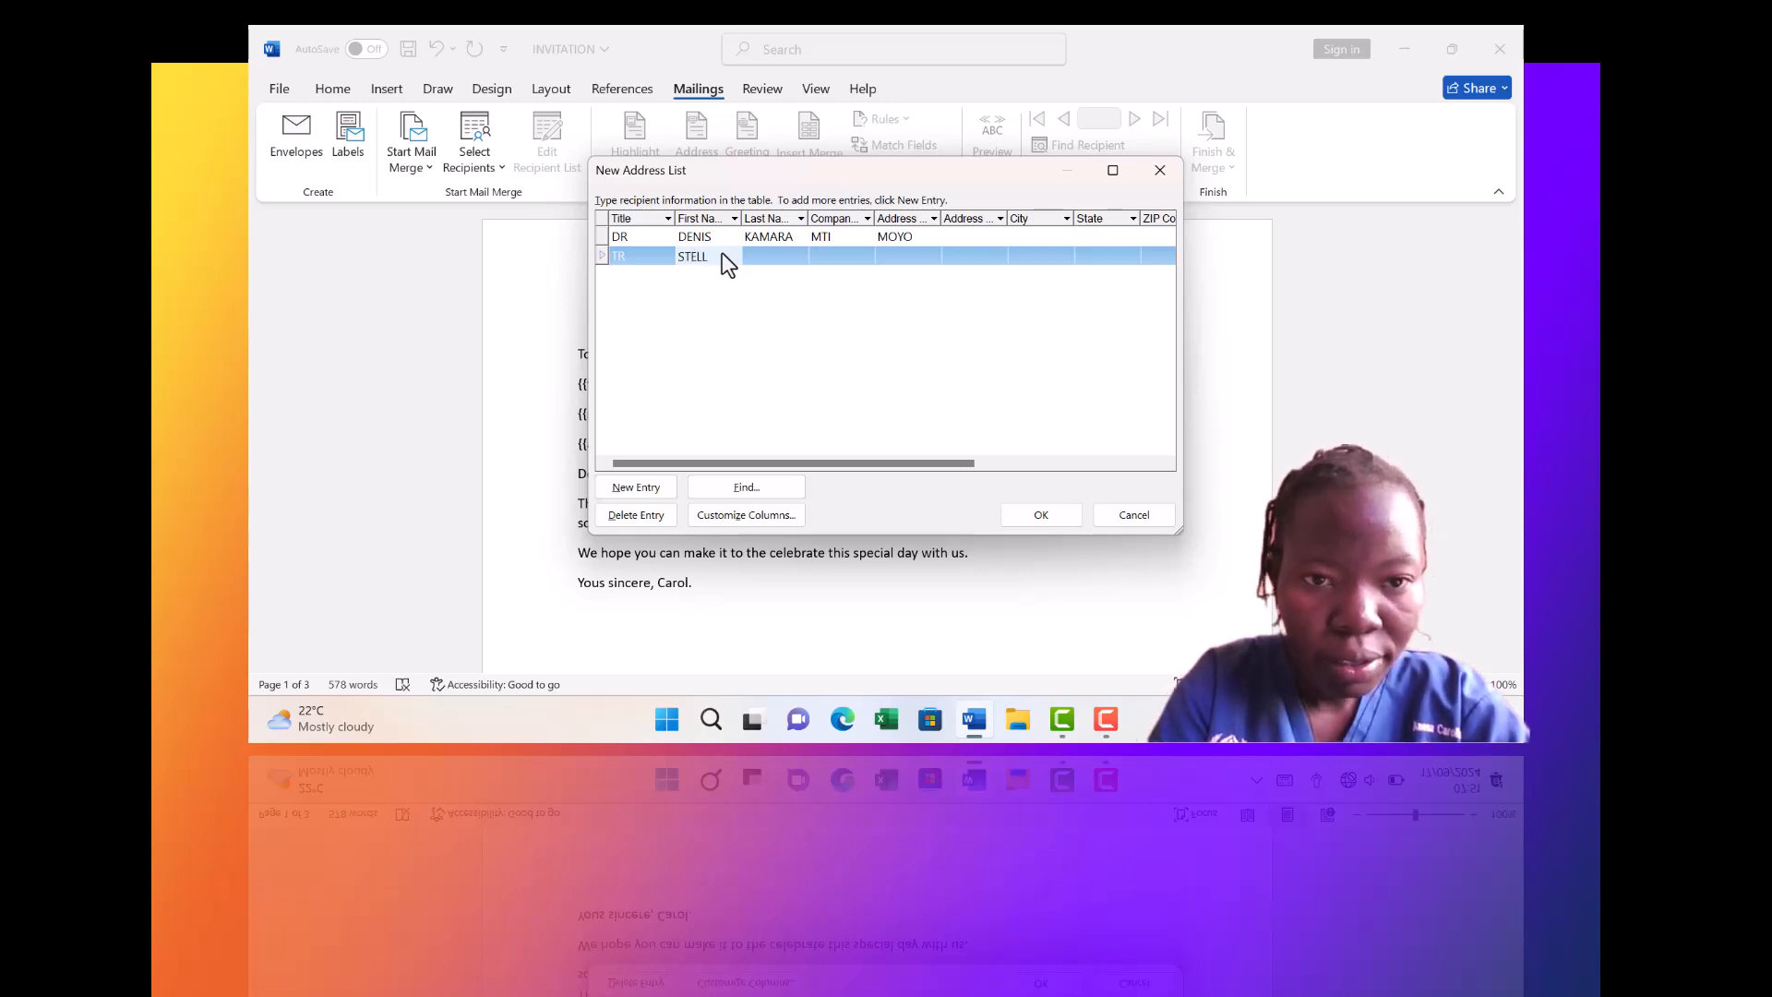
{"action": "left_click", "coordinate": [764, 253]}
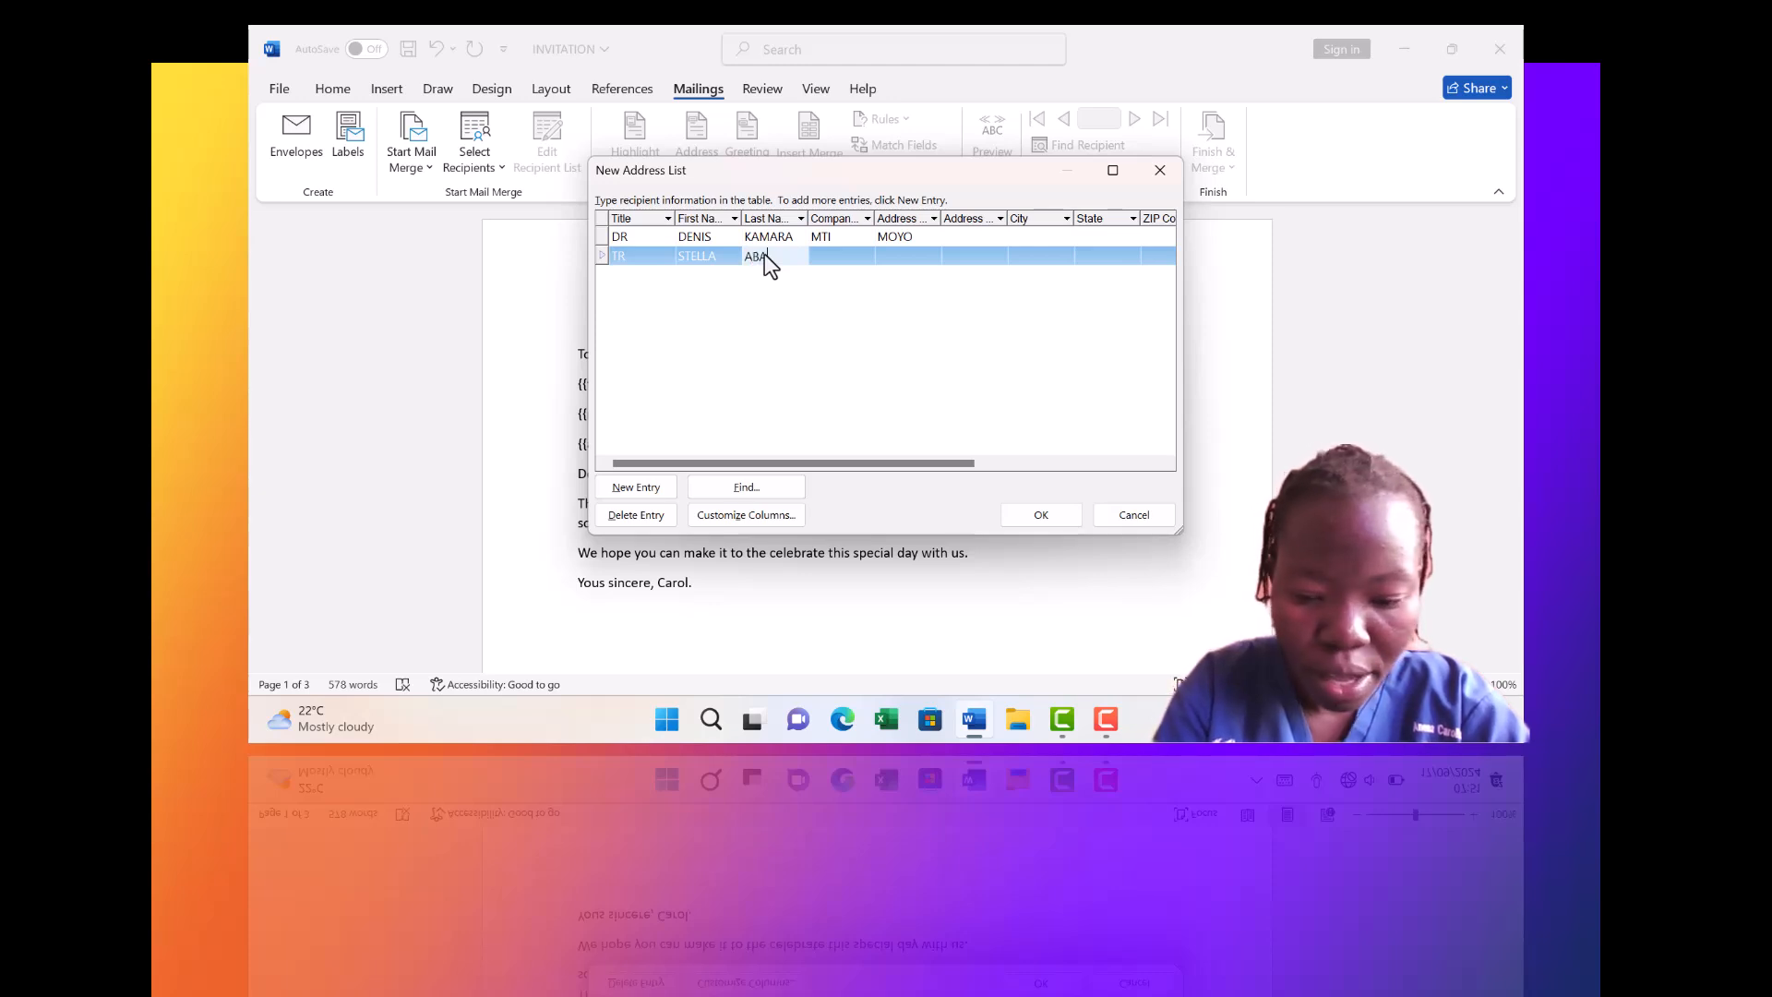
{"action": "left_click", "coordinate": [835, 255]}
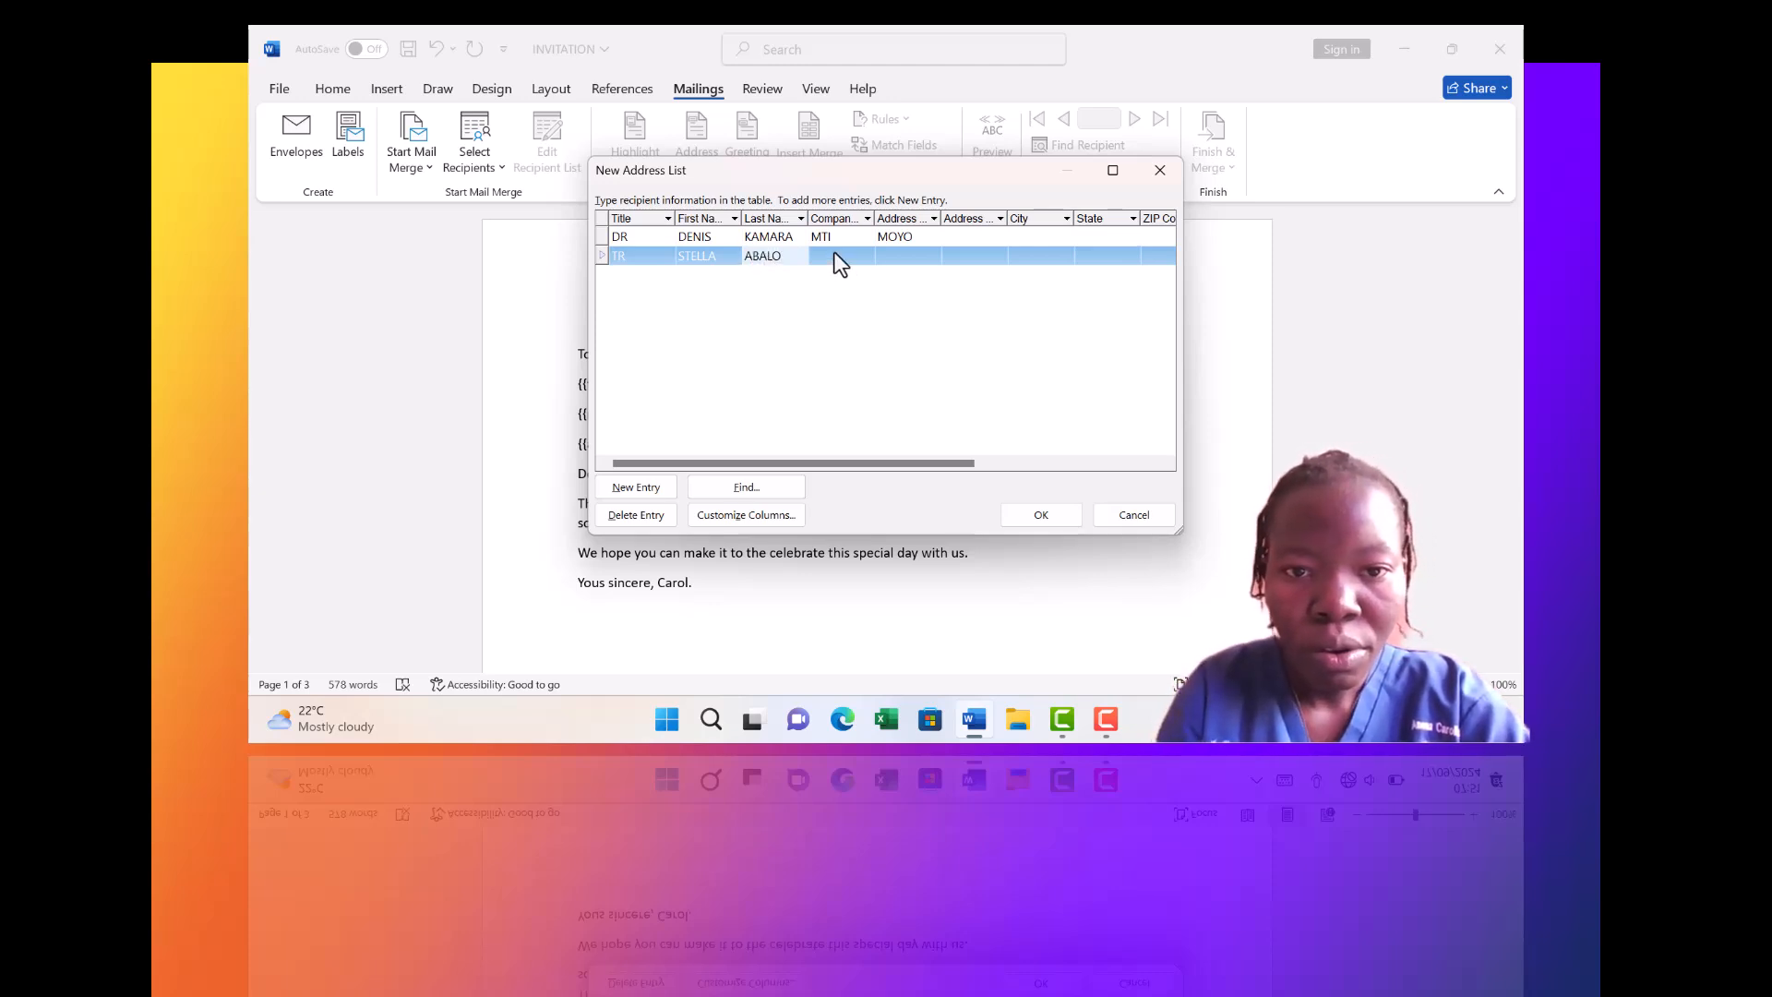
{"action": "type", "text": "SC"}
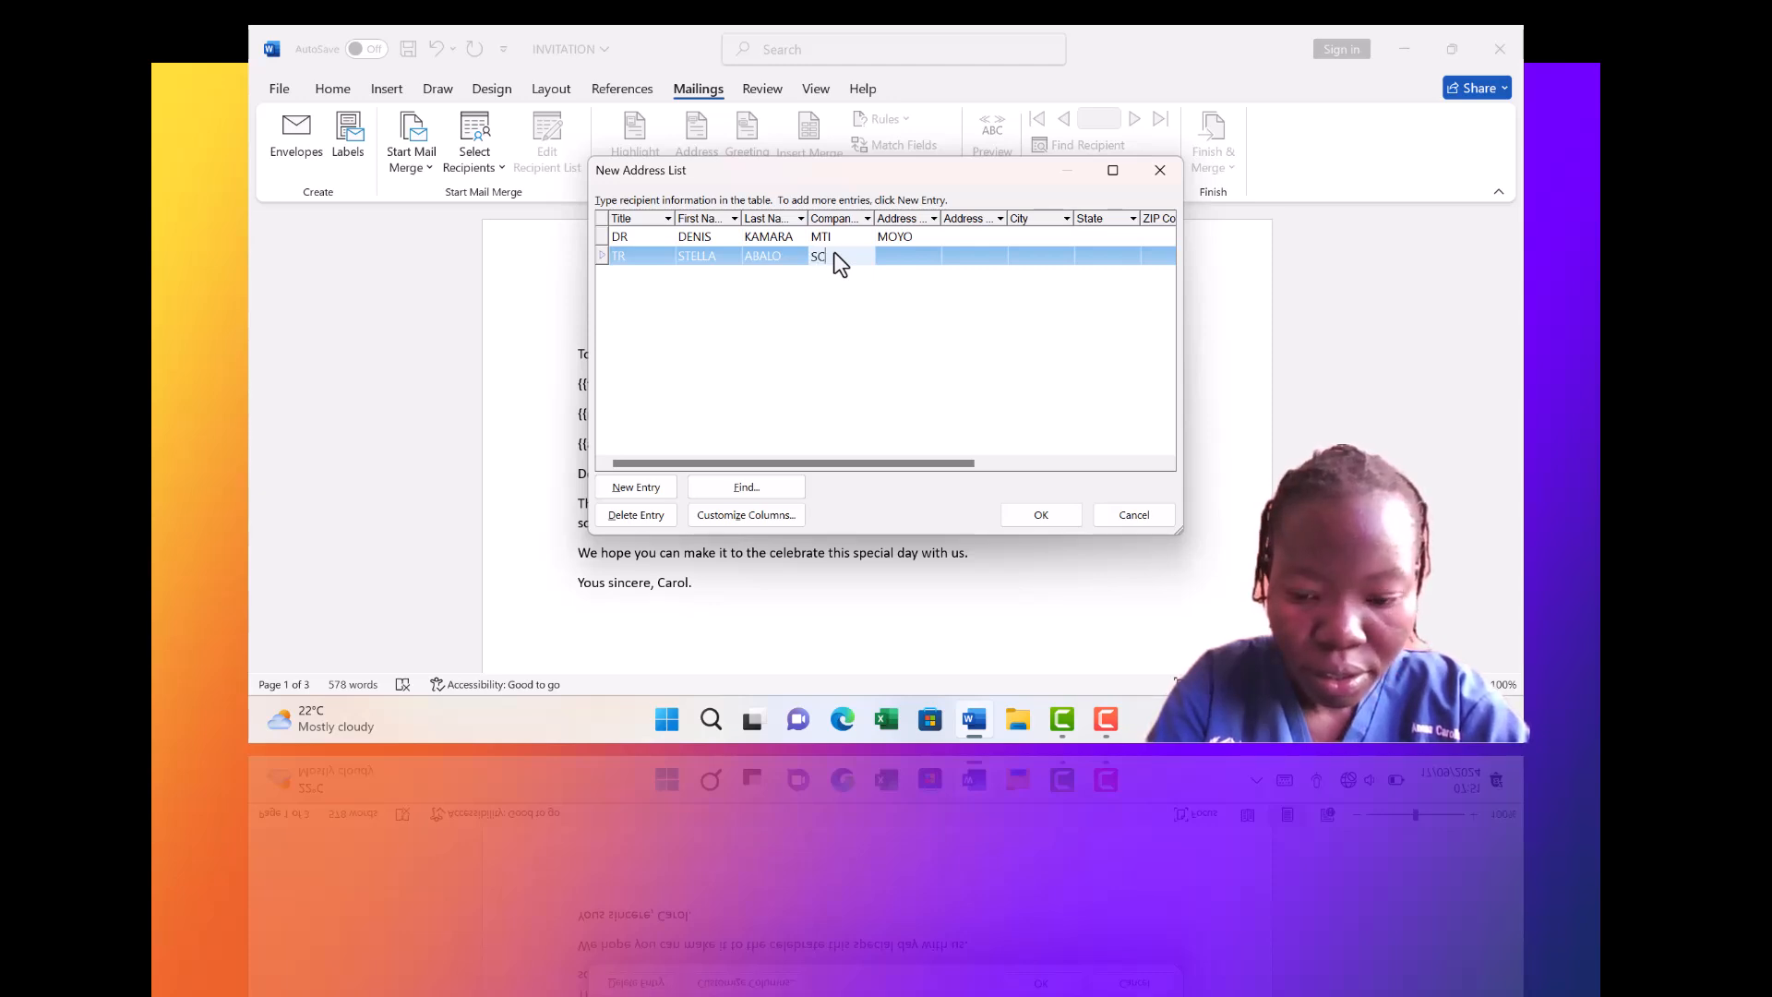
{"action": "type", "text": "OOBY DOO"}
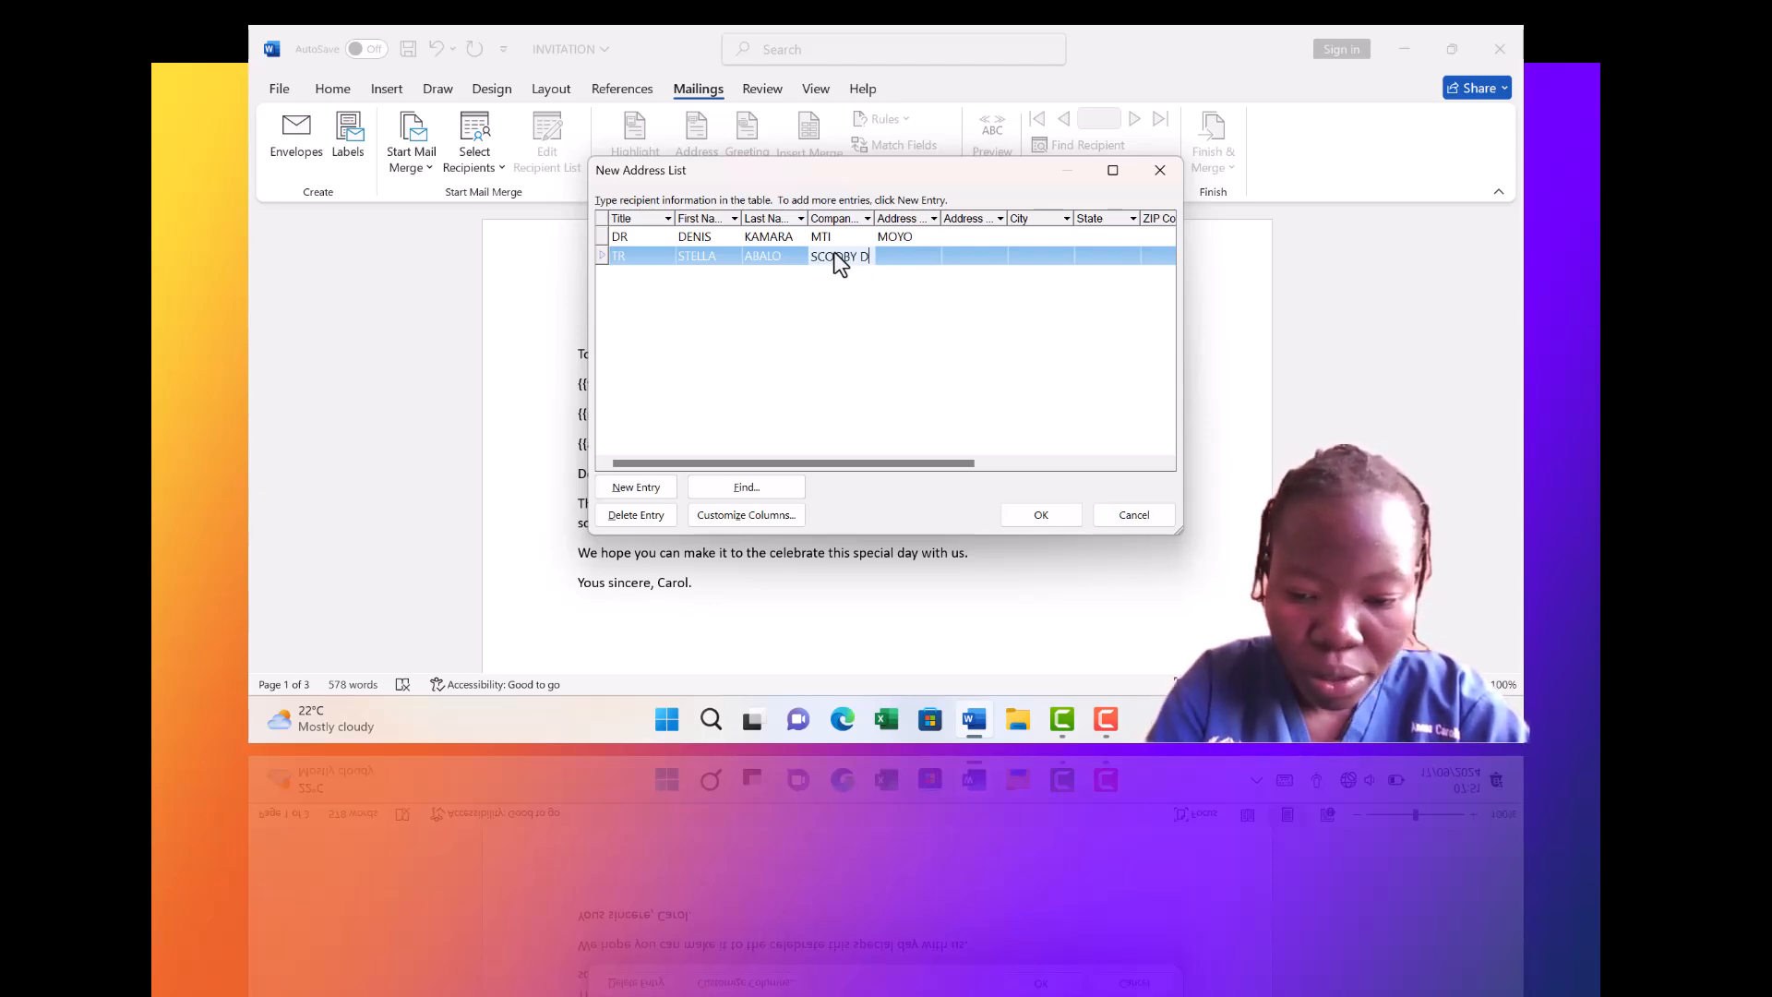
{"action": "left_click", "coordinate": [896, 239]}
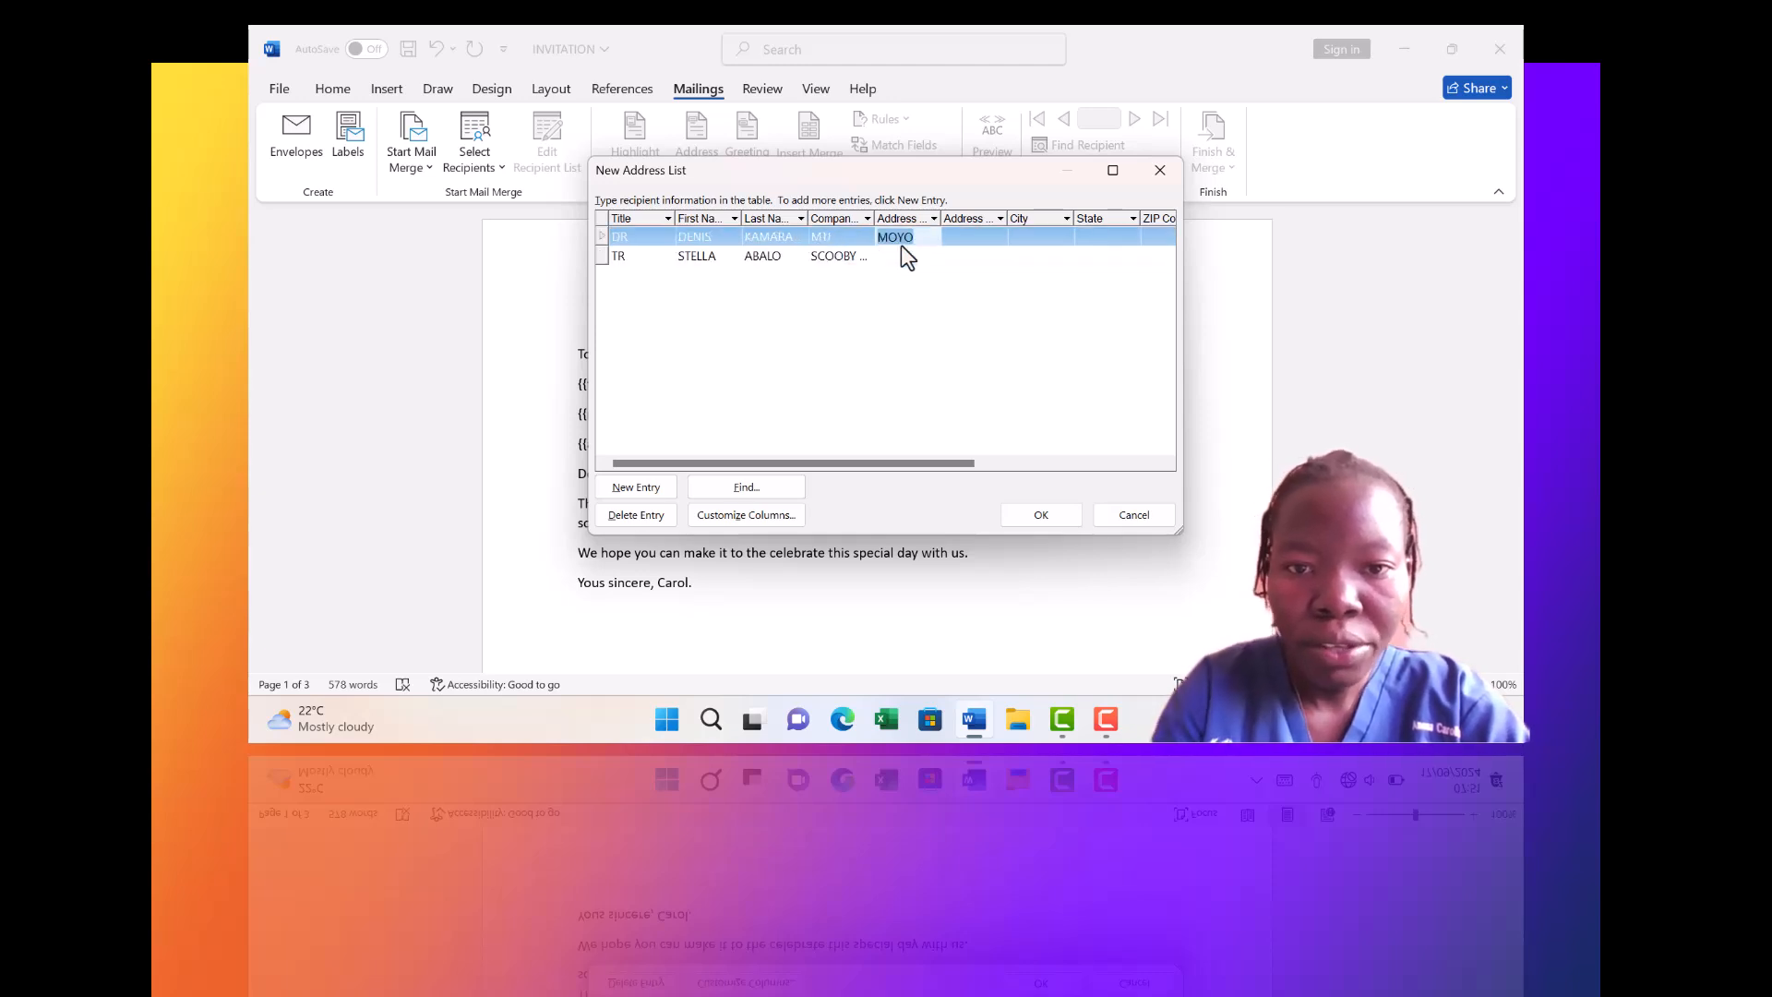
{"action": "left_click", "coordinate": [902, 255]}
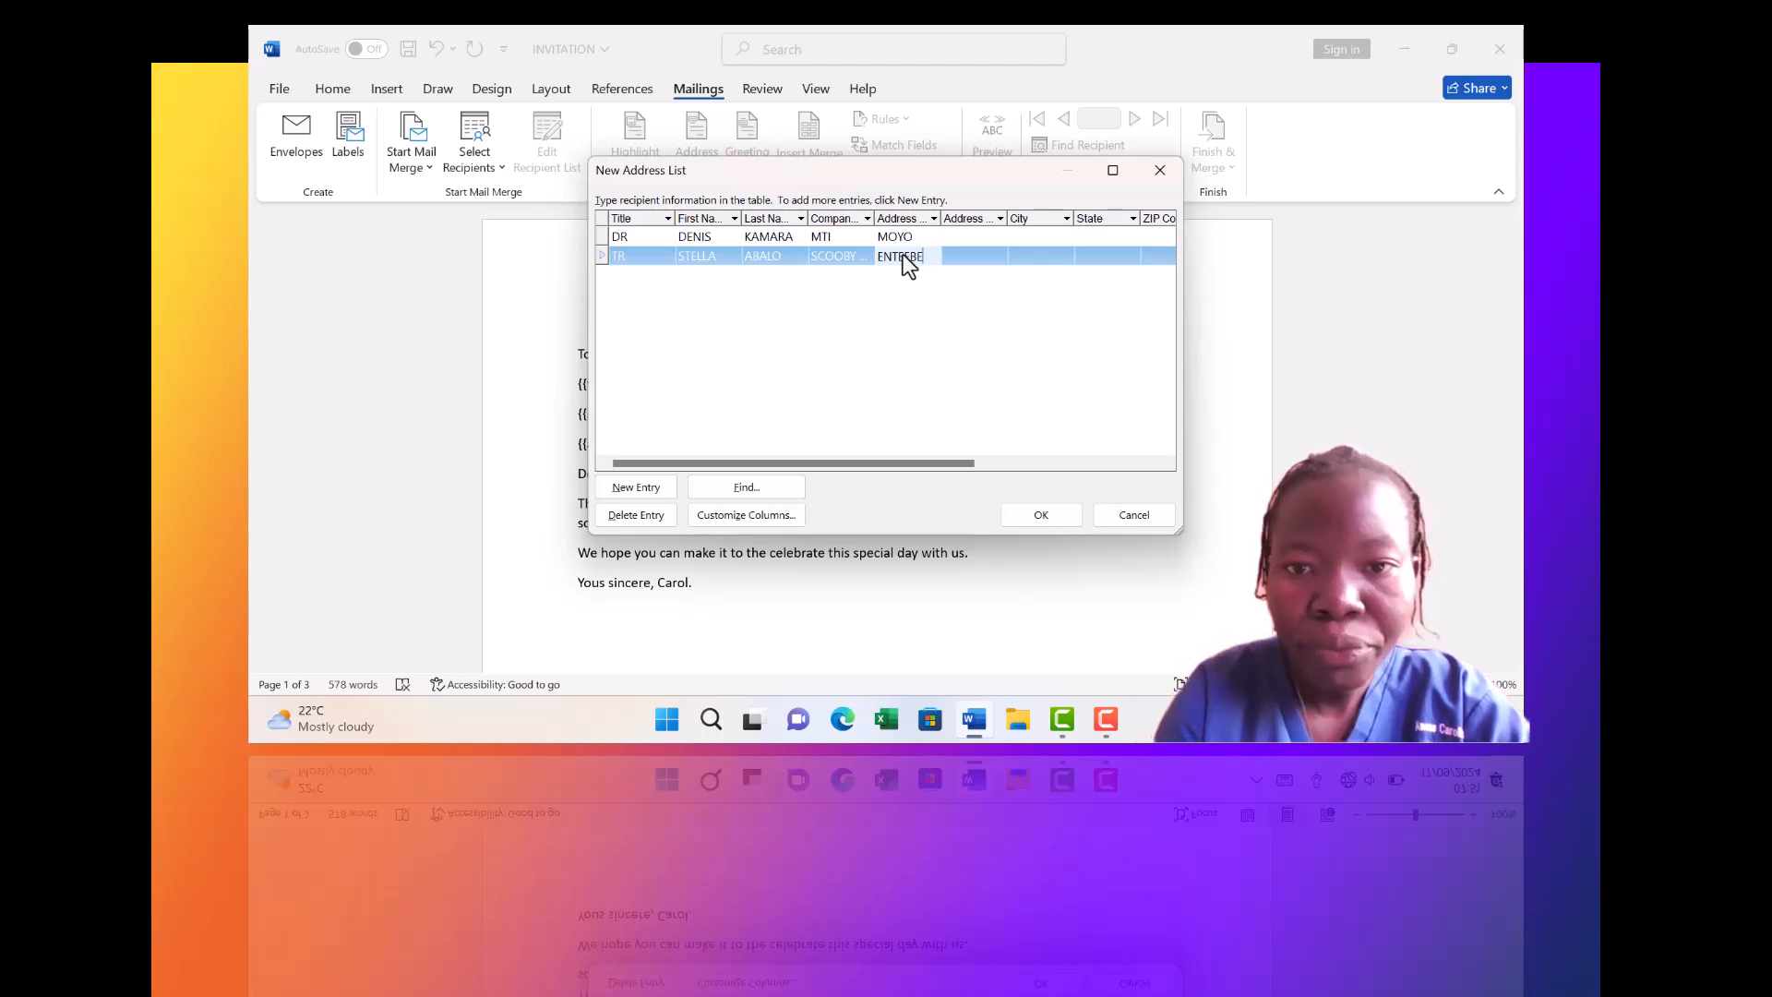
Add a third recipient with title Eng, a first and last name, company MTN and an address
{"action": "left_click", "coordinate": [644, 490]}
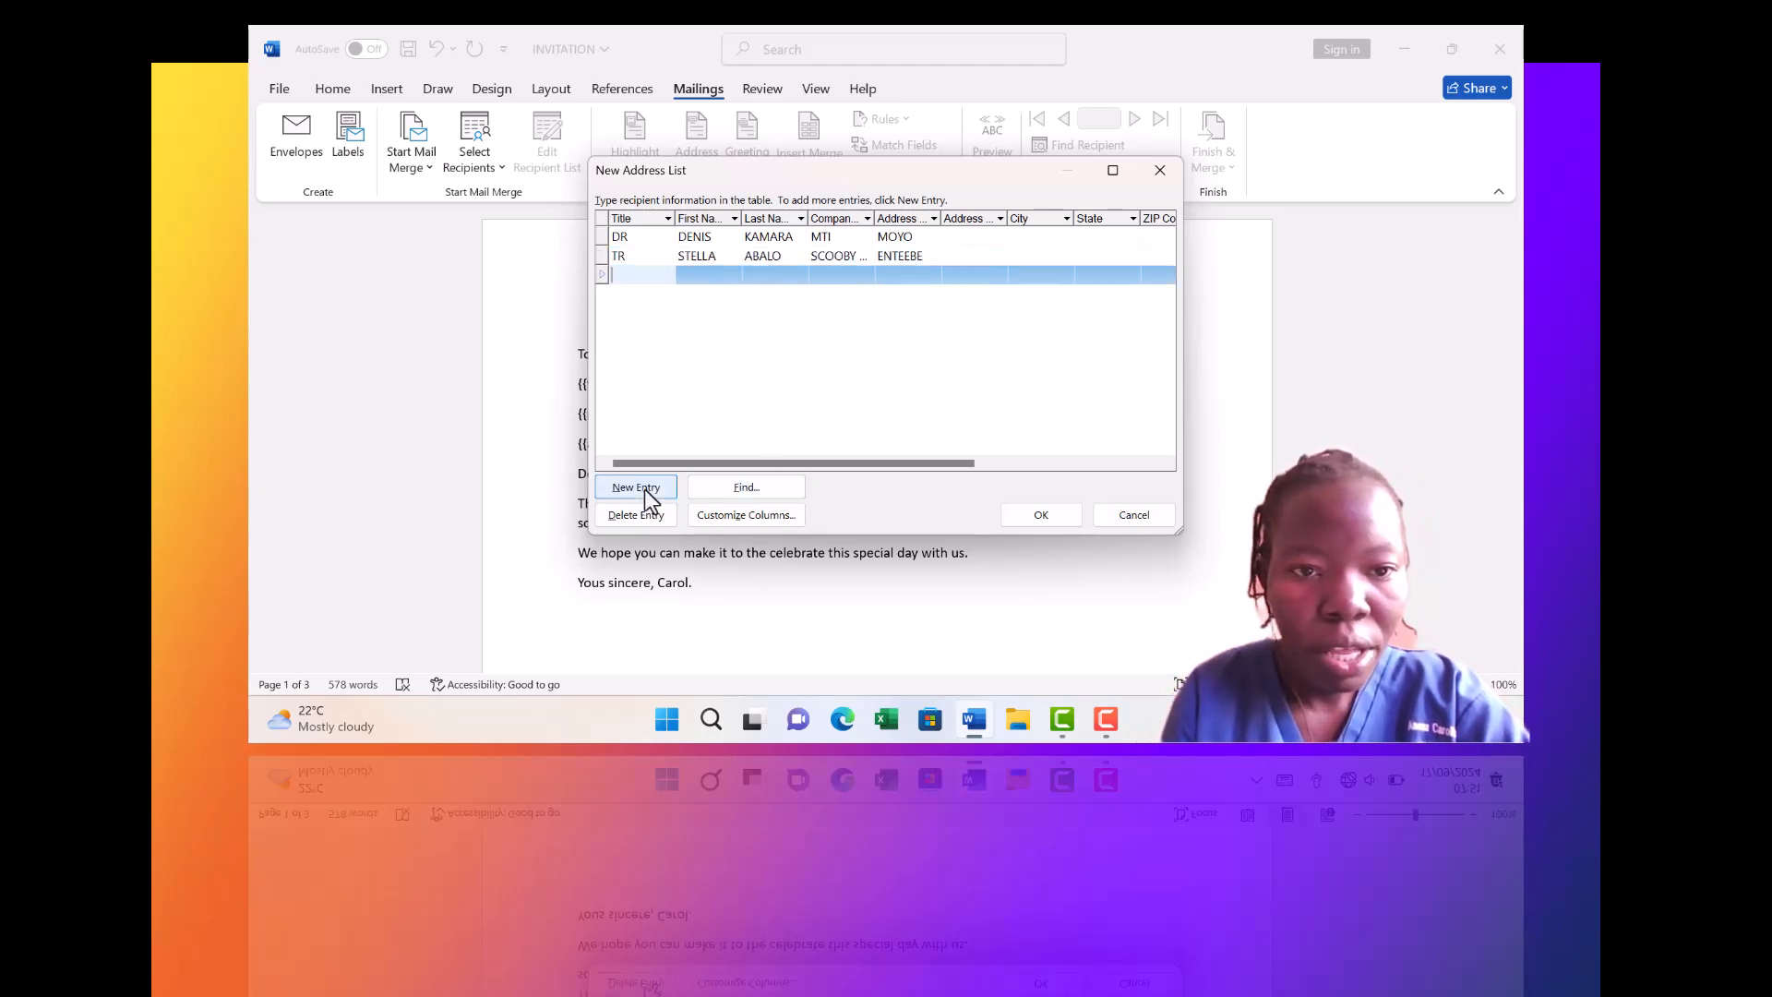
{"action": "type", "text": "Eng"}
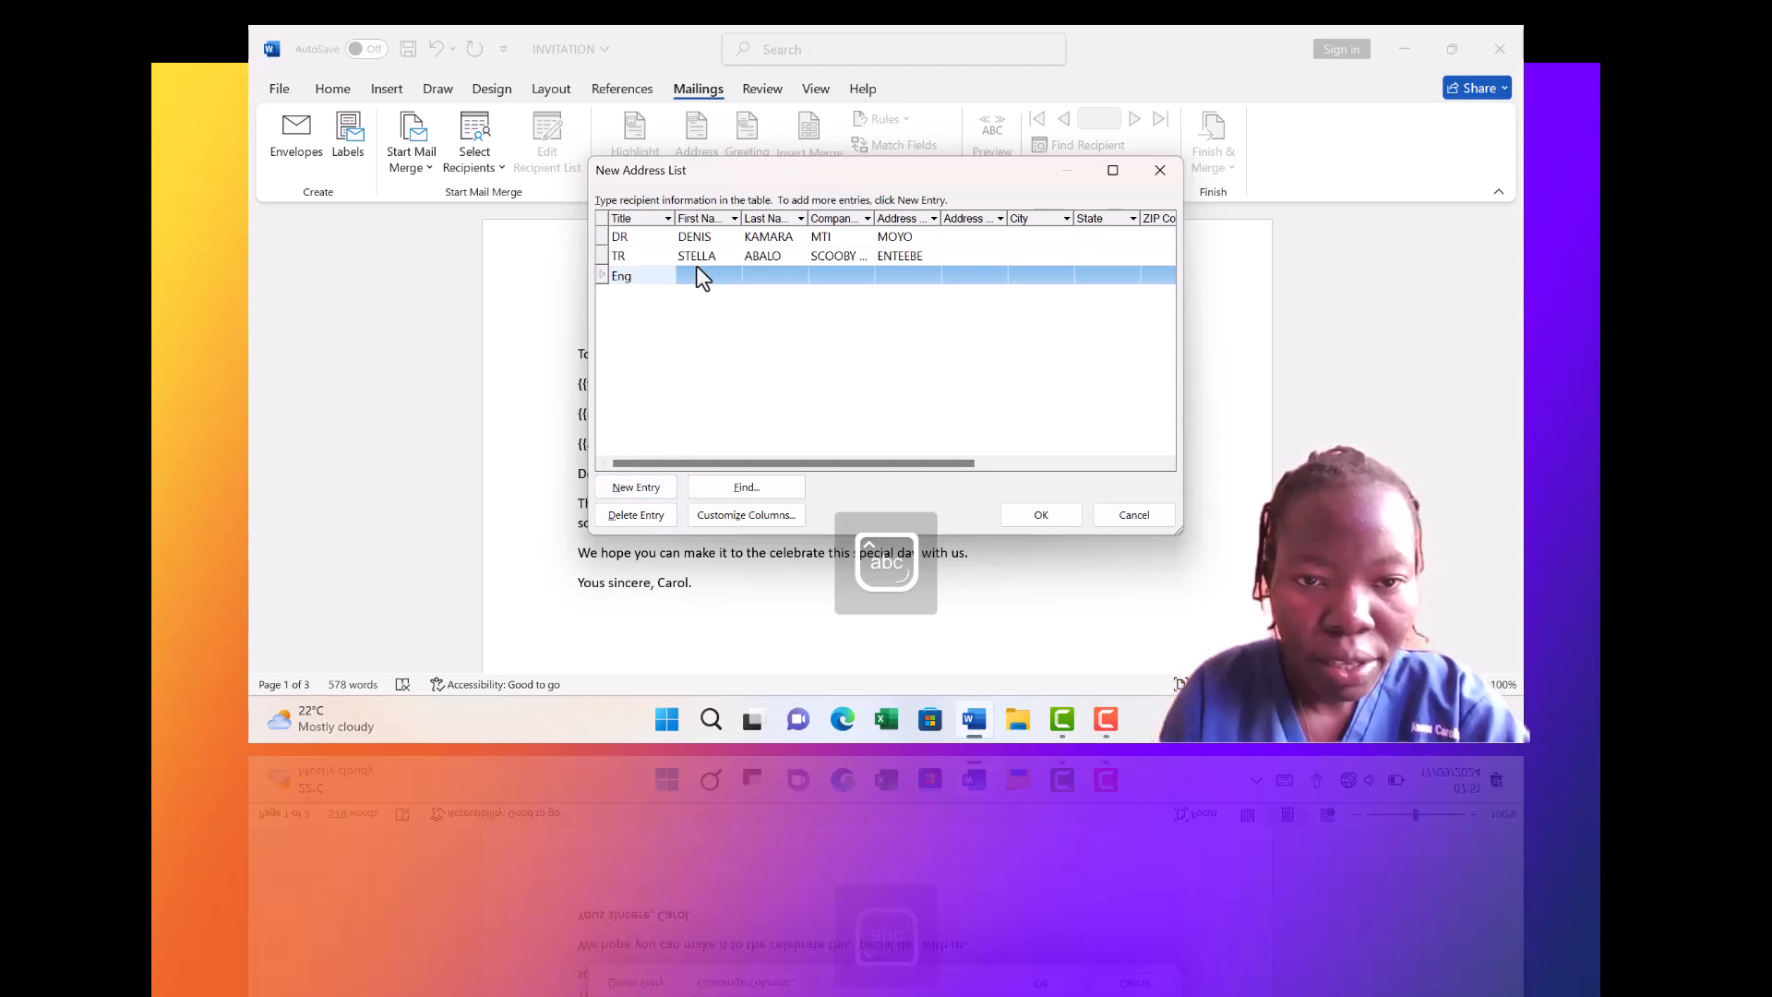
{"action": "key", "text": "Caps_Lock"}
{"action": "key", "text": "shift+Home"}
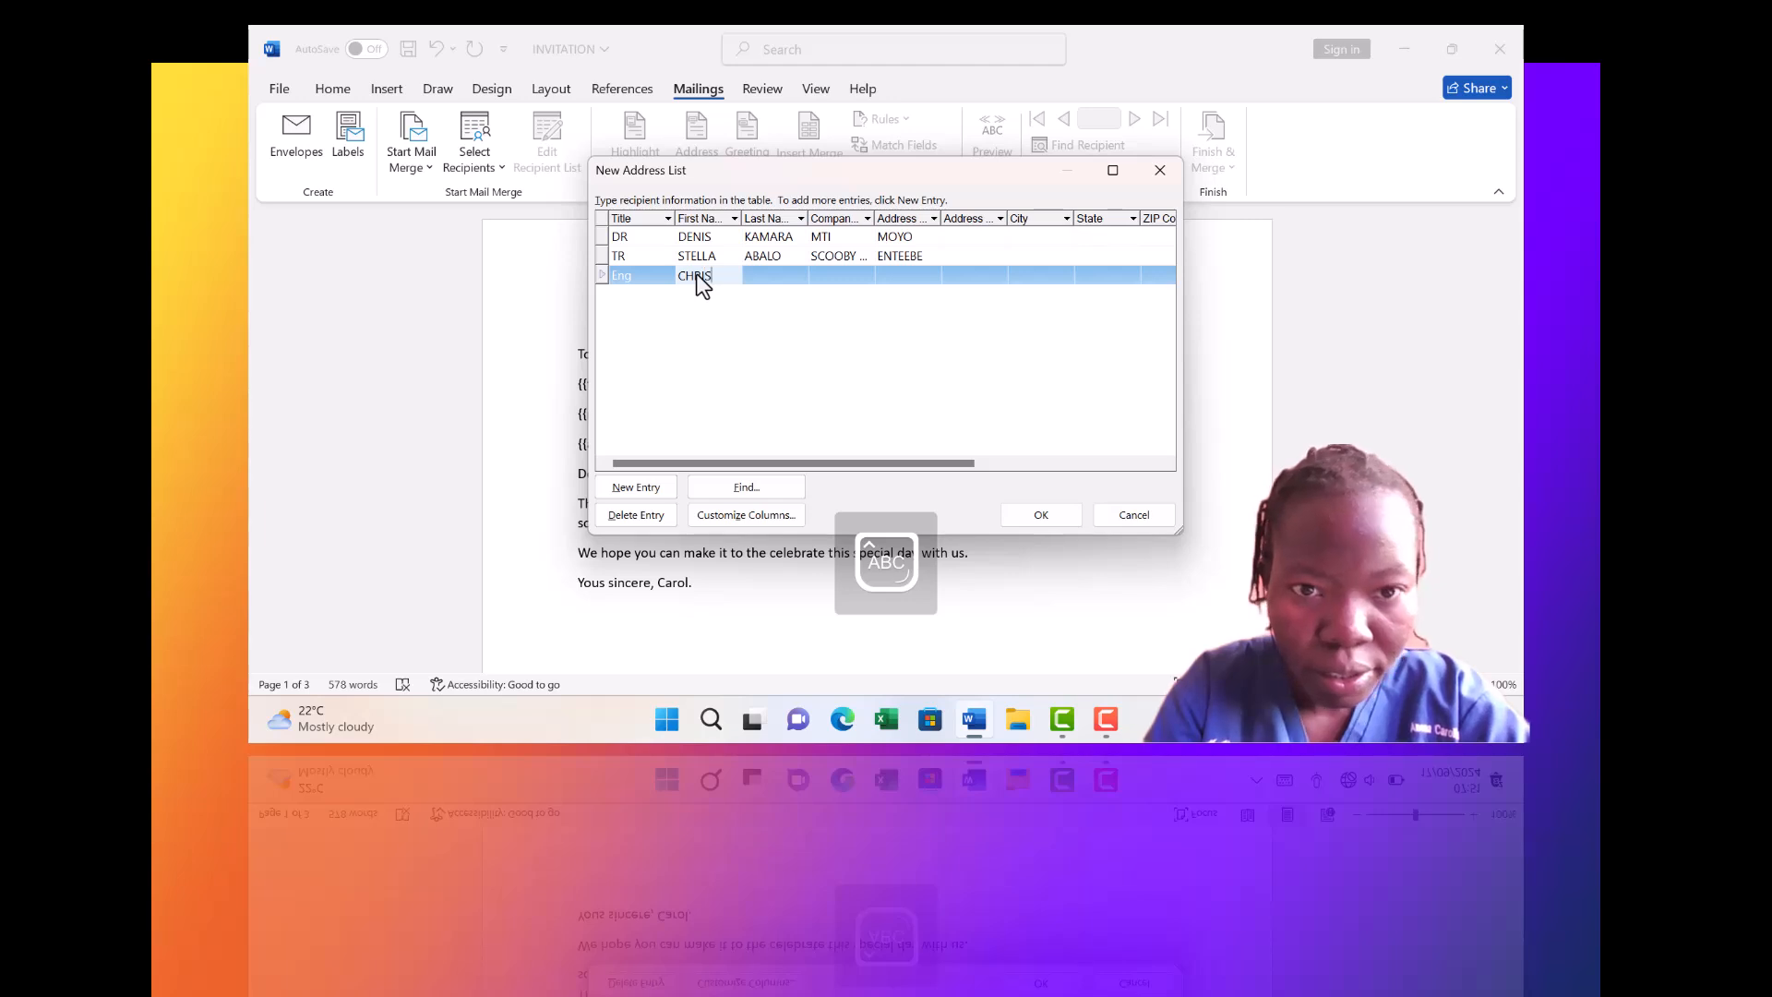
{"action": "left_click", "coordinate": [767, 268]}
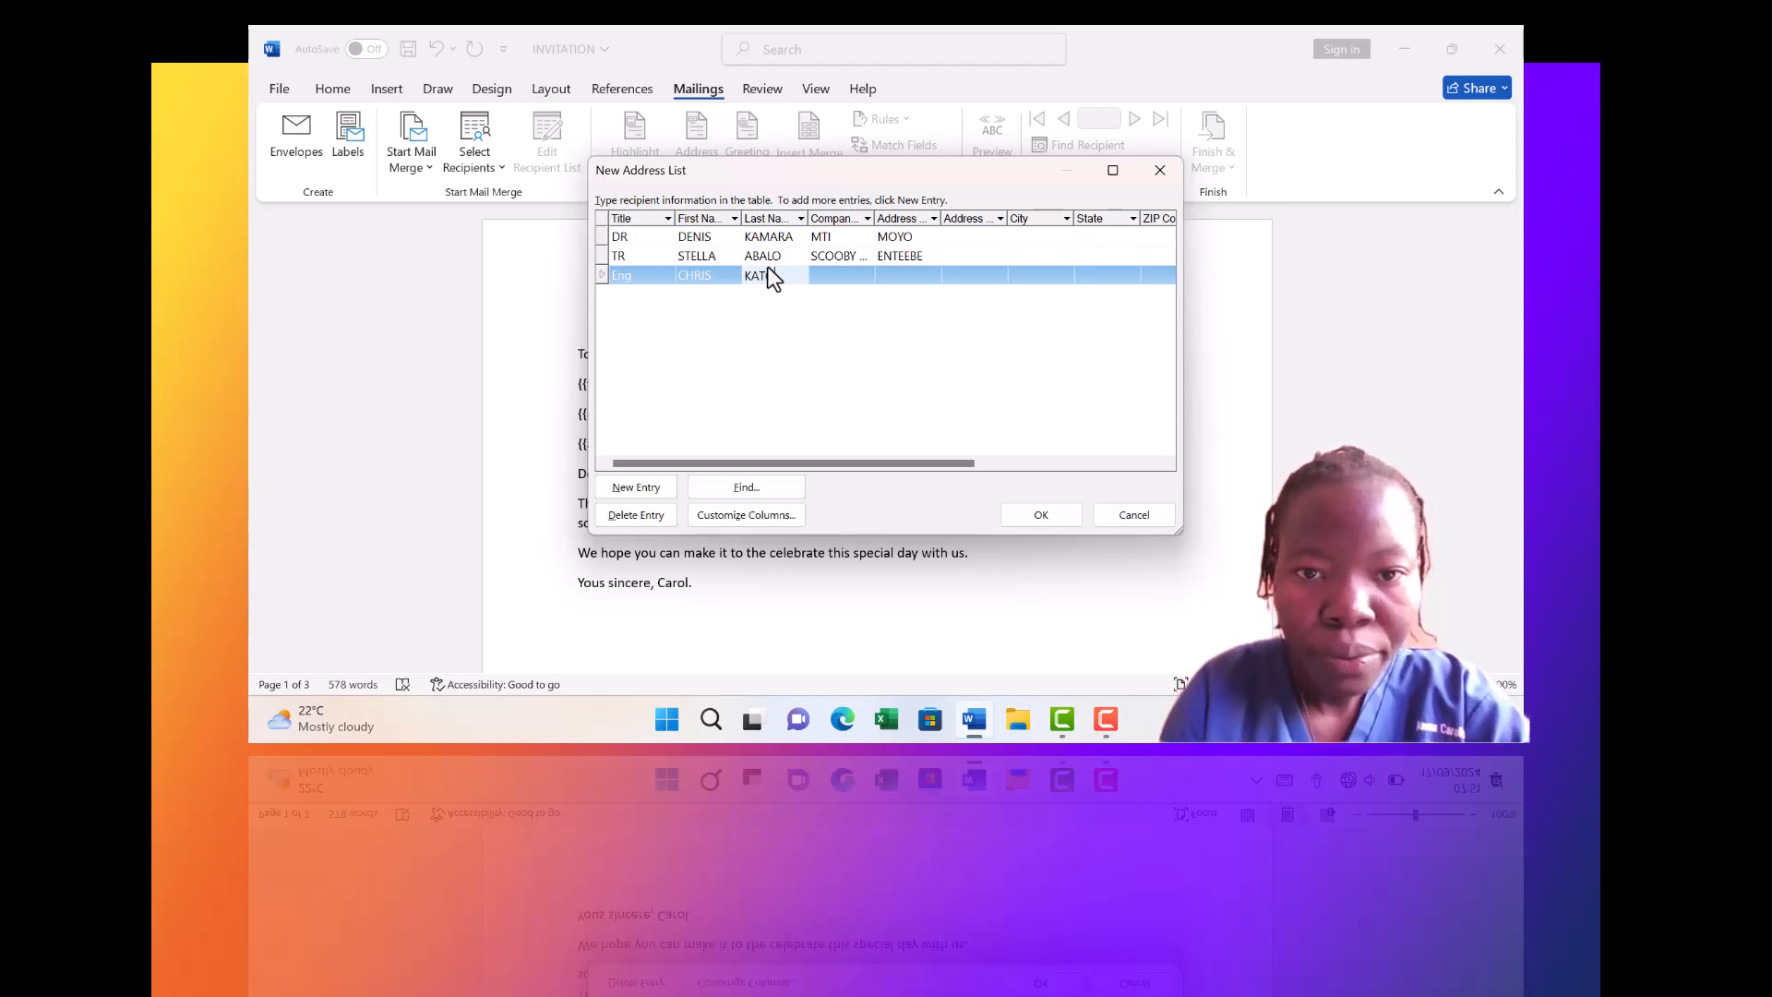
{"action": "left_click", "coordinate": [837, 274]}
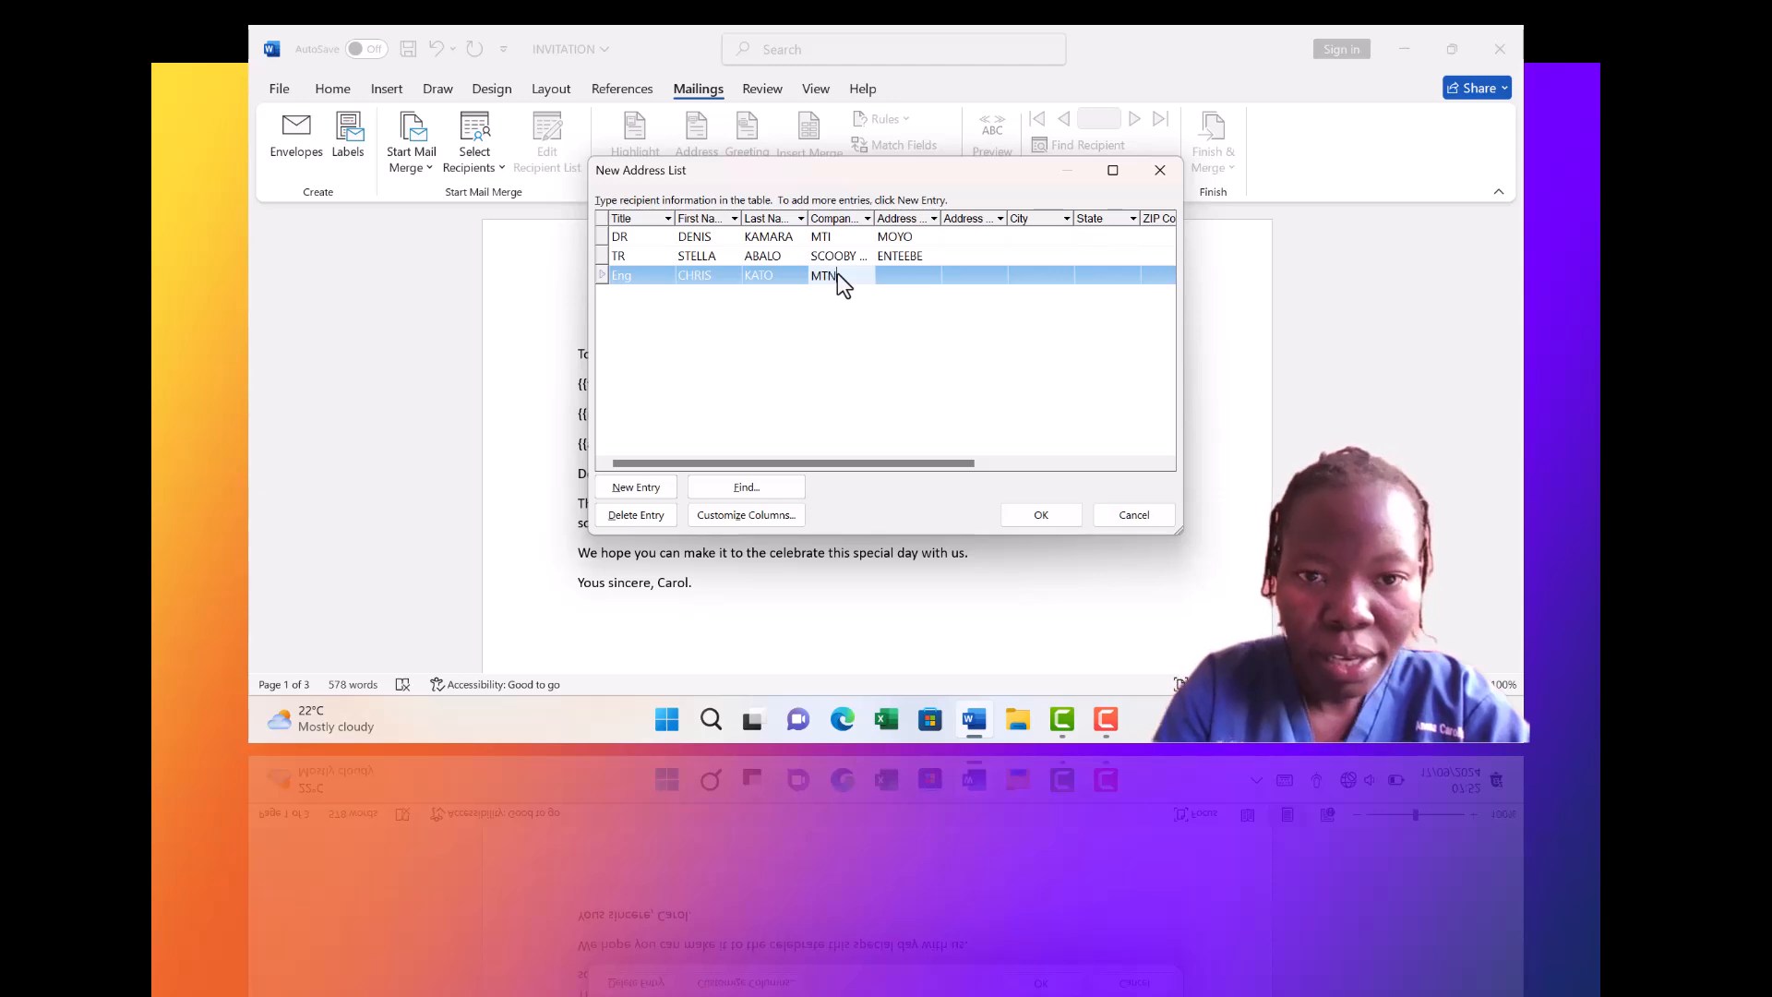
{"action": "left_click", "coordinate": [909, 274]}
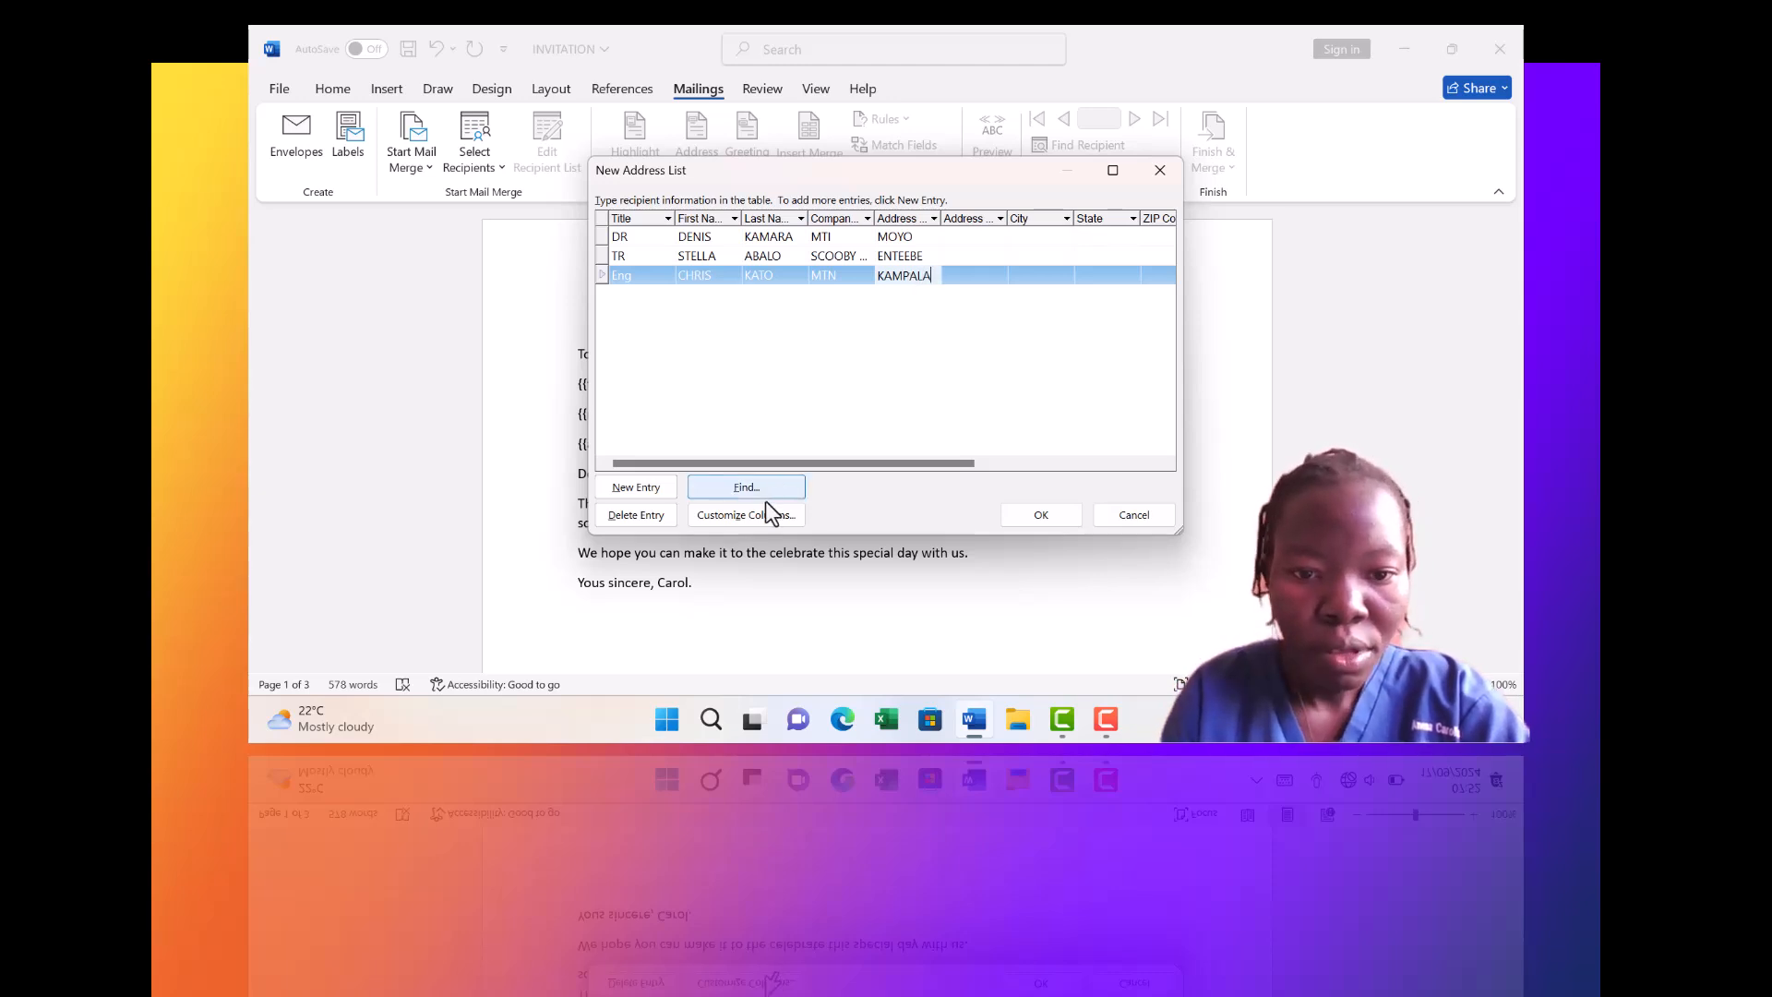
Add a fourth recipient with title DR, a first and last name, company IDI and an address
{"action": "left_click", "coordinate": [624, 495]}
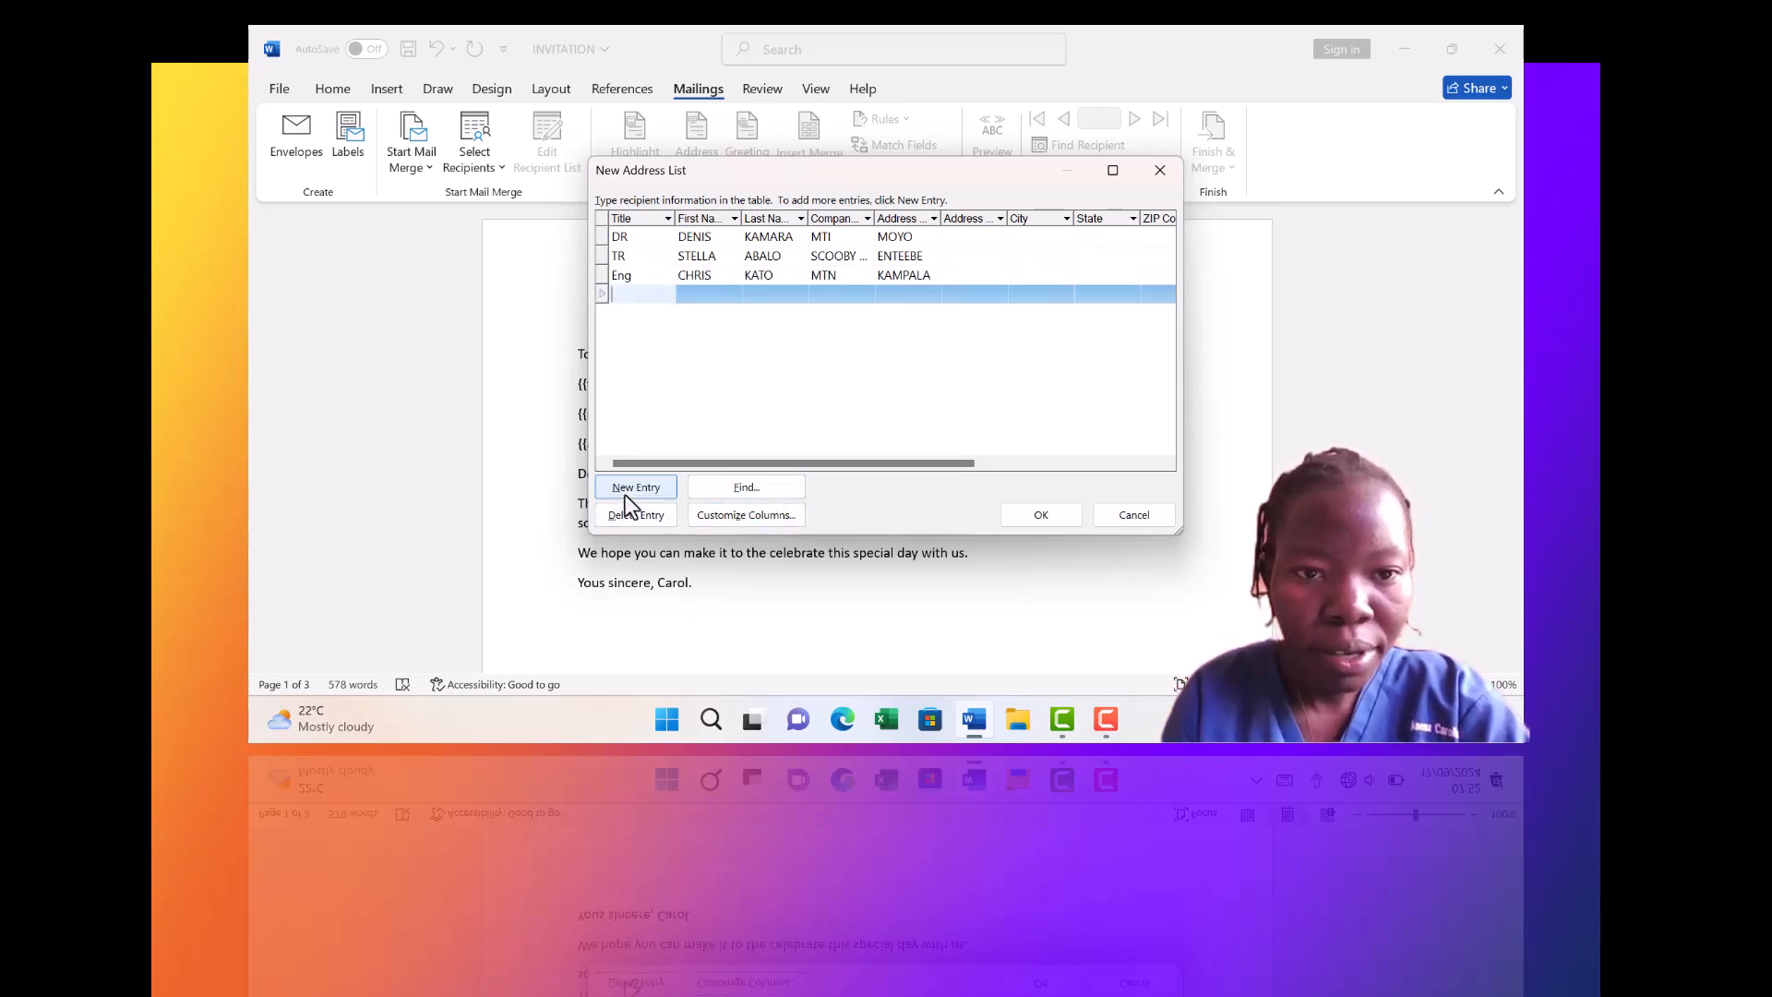
{"action": "type", "text": "DR"}
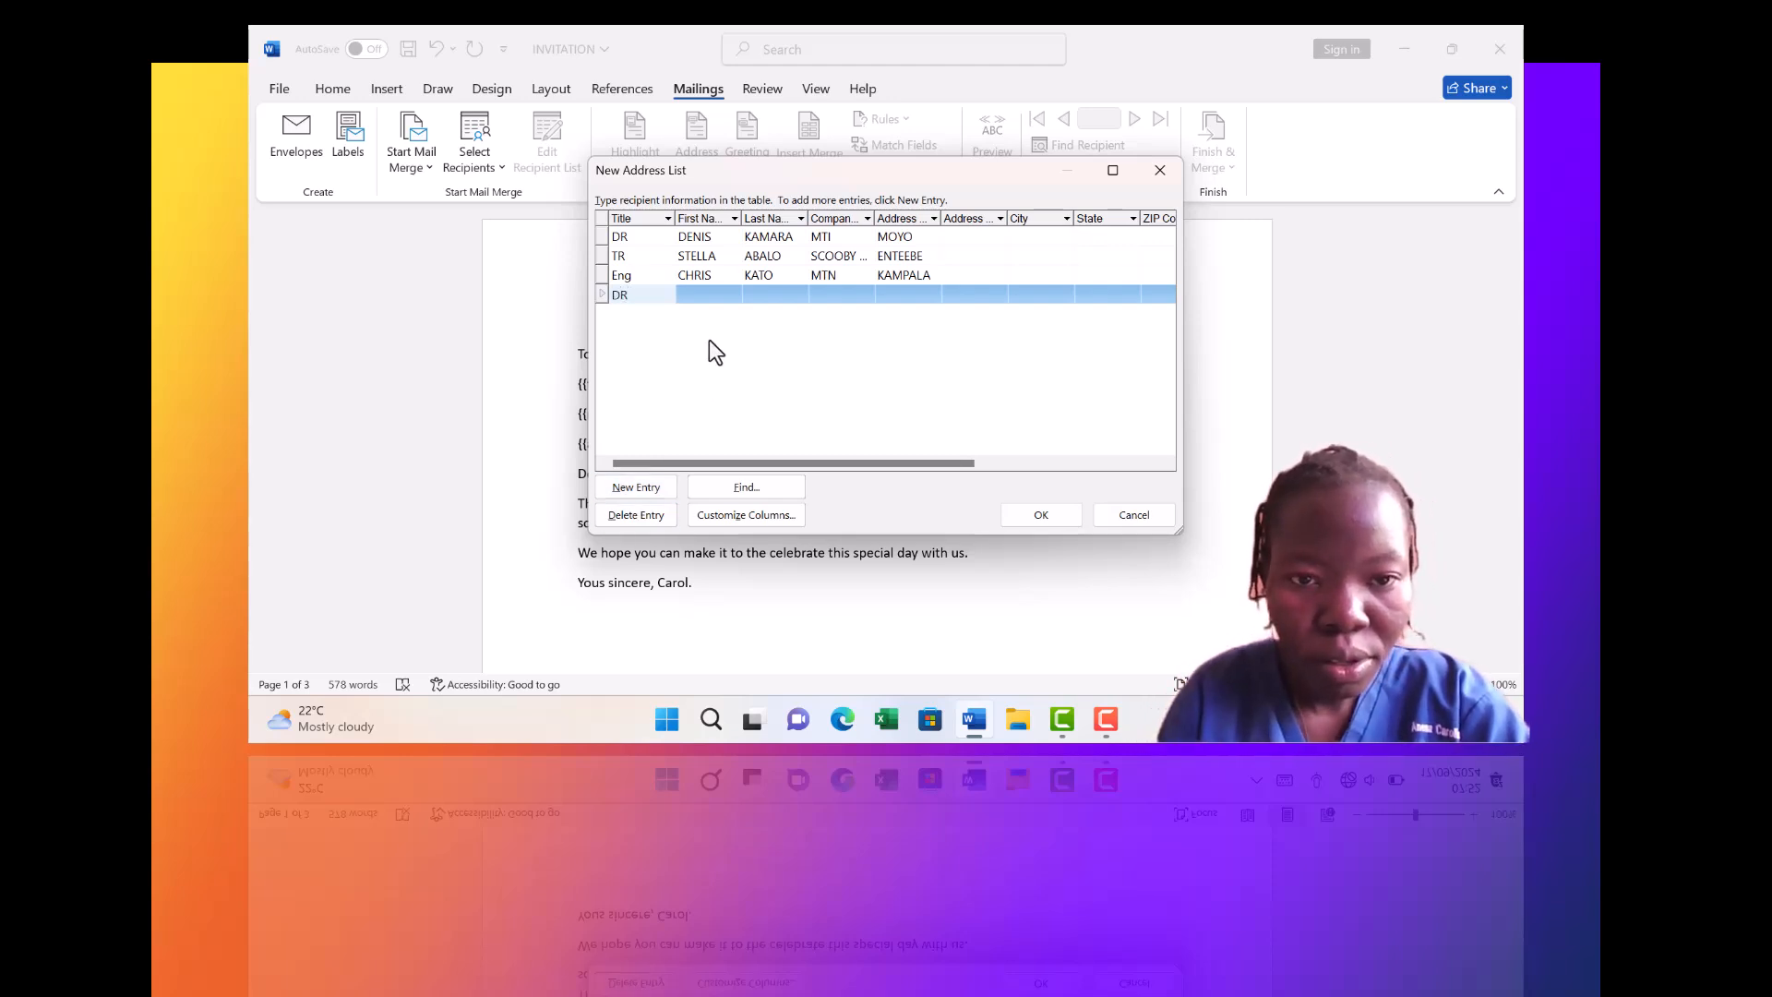
{"action": "left_click", "coordinate": [716, 293]}
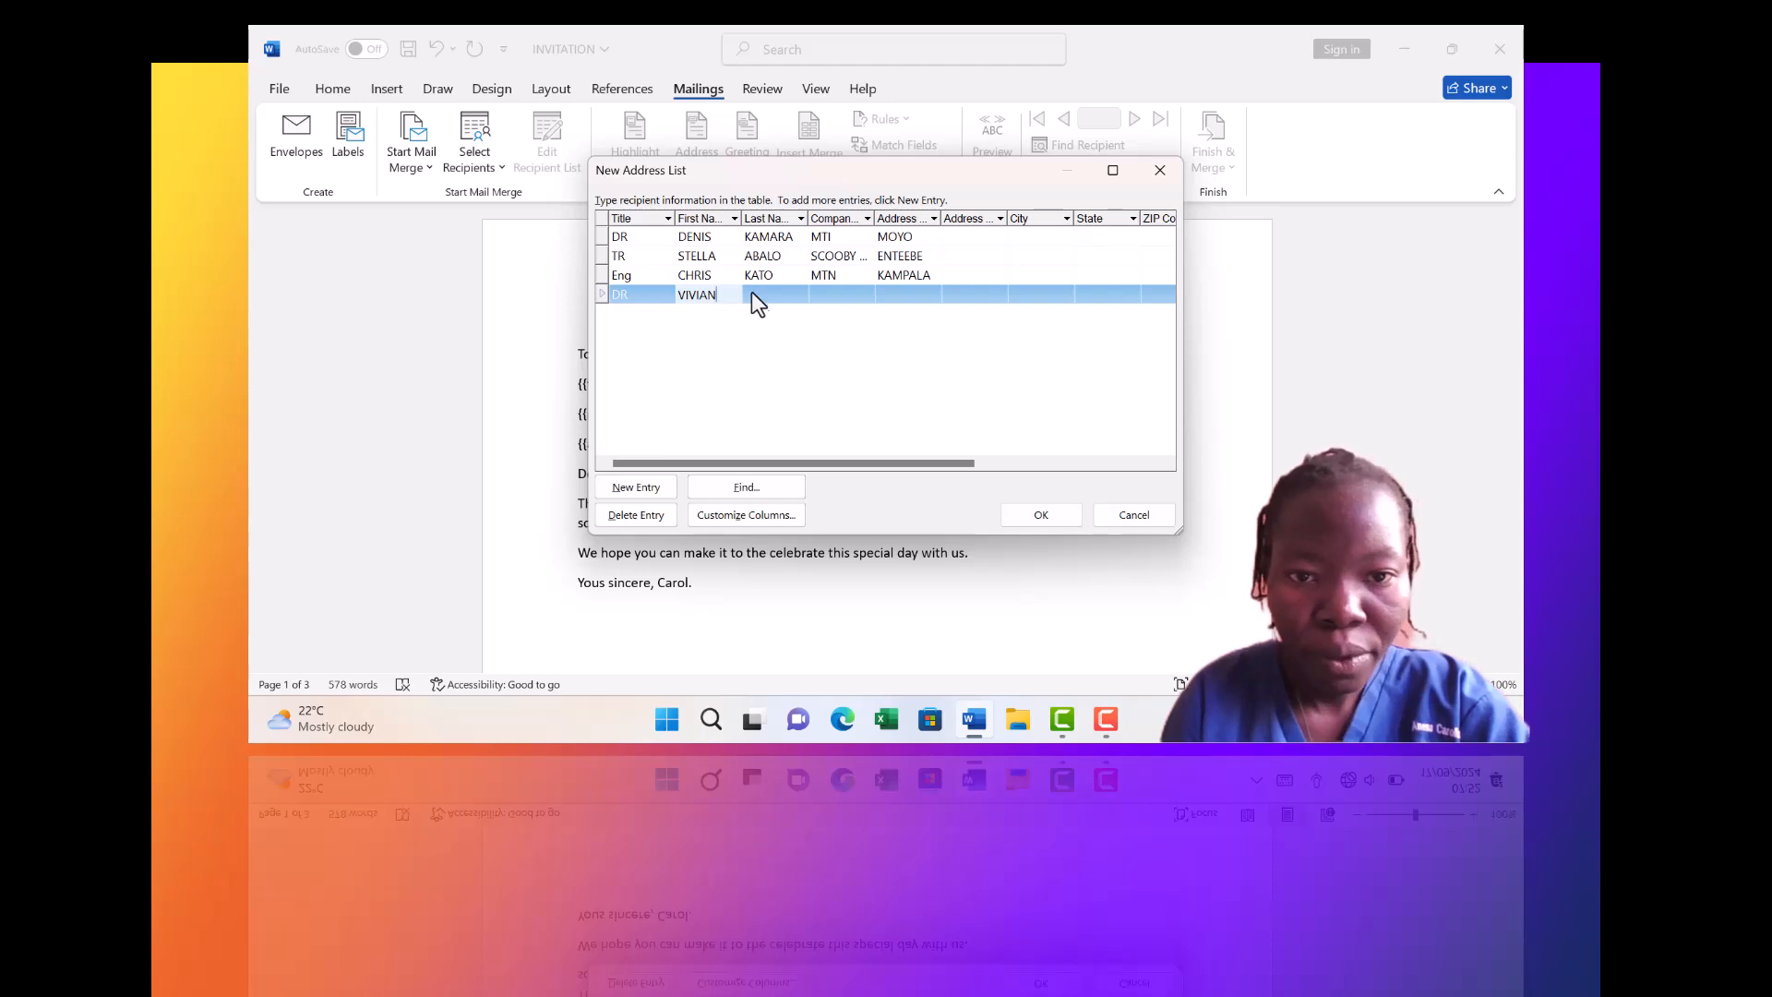
{"action": "left_click", "coordinate": [757, 295]}
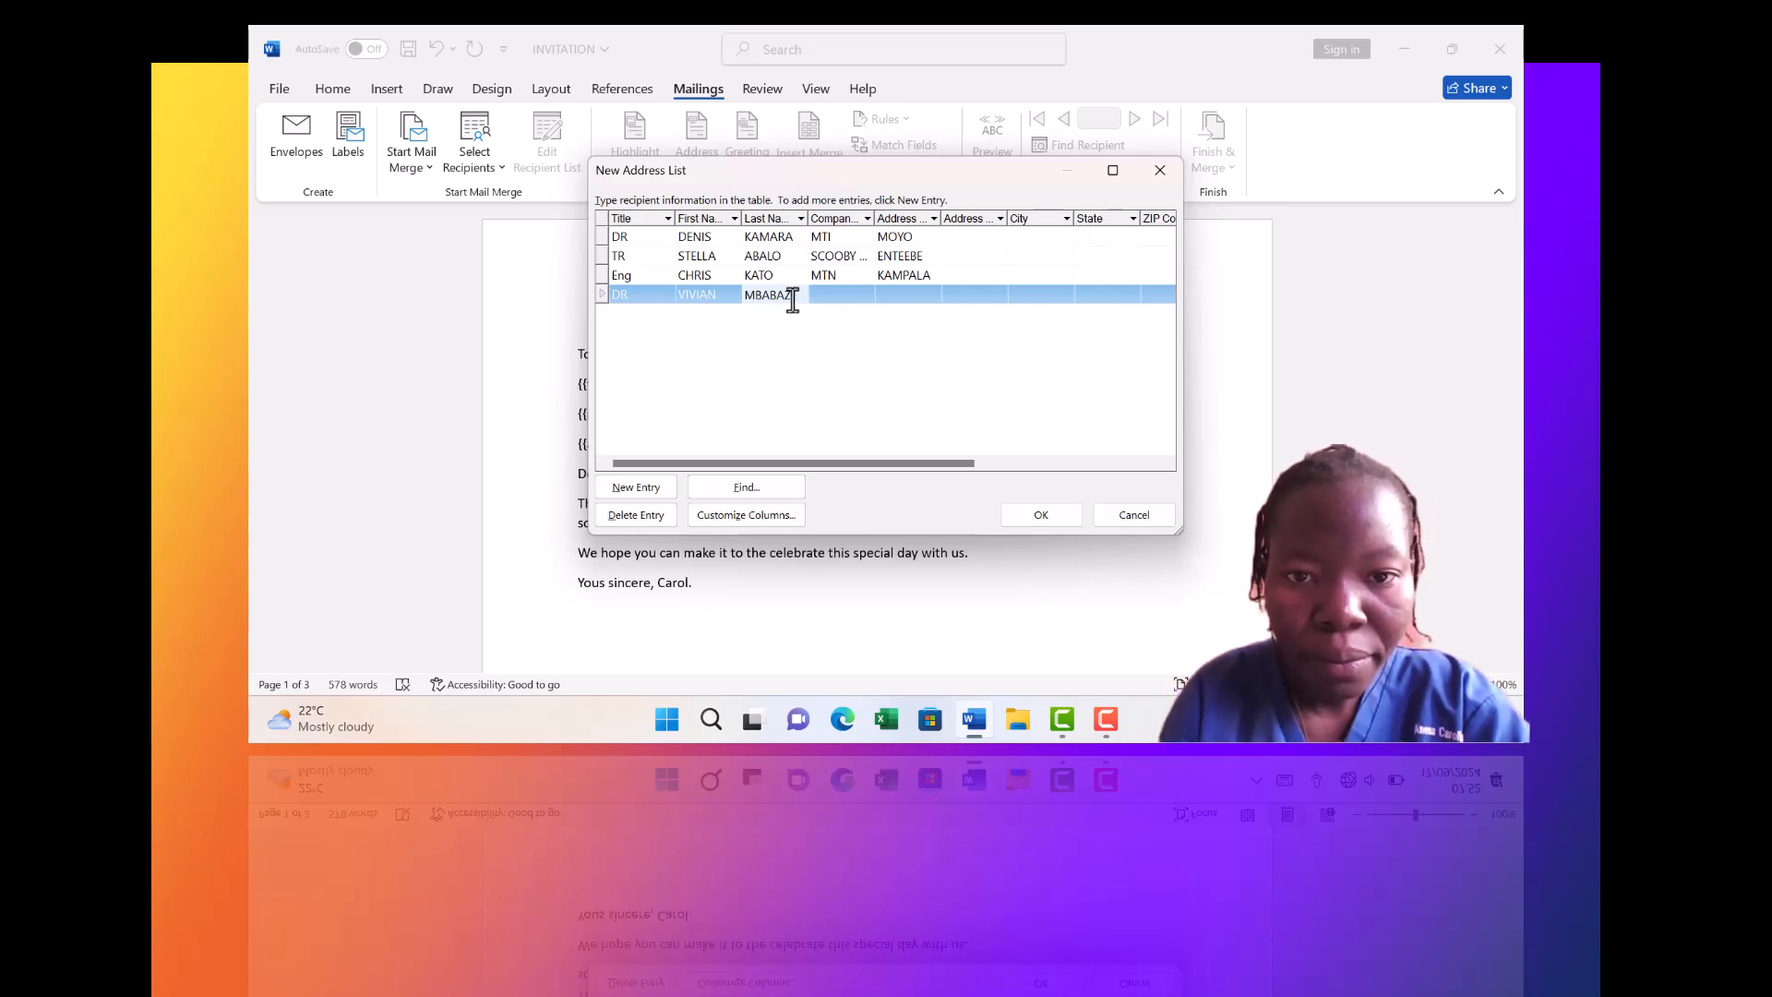
{"action": "left_click", "coordinate": [836, 277]}
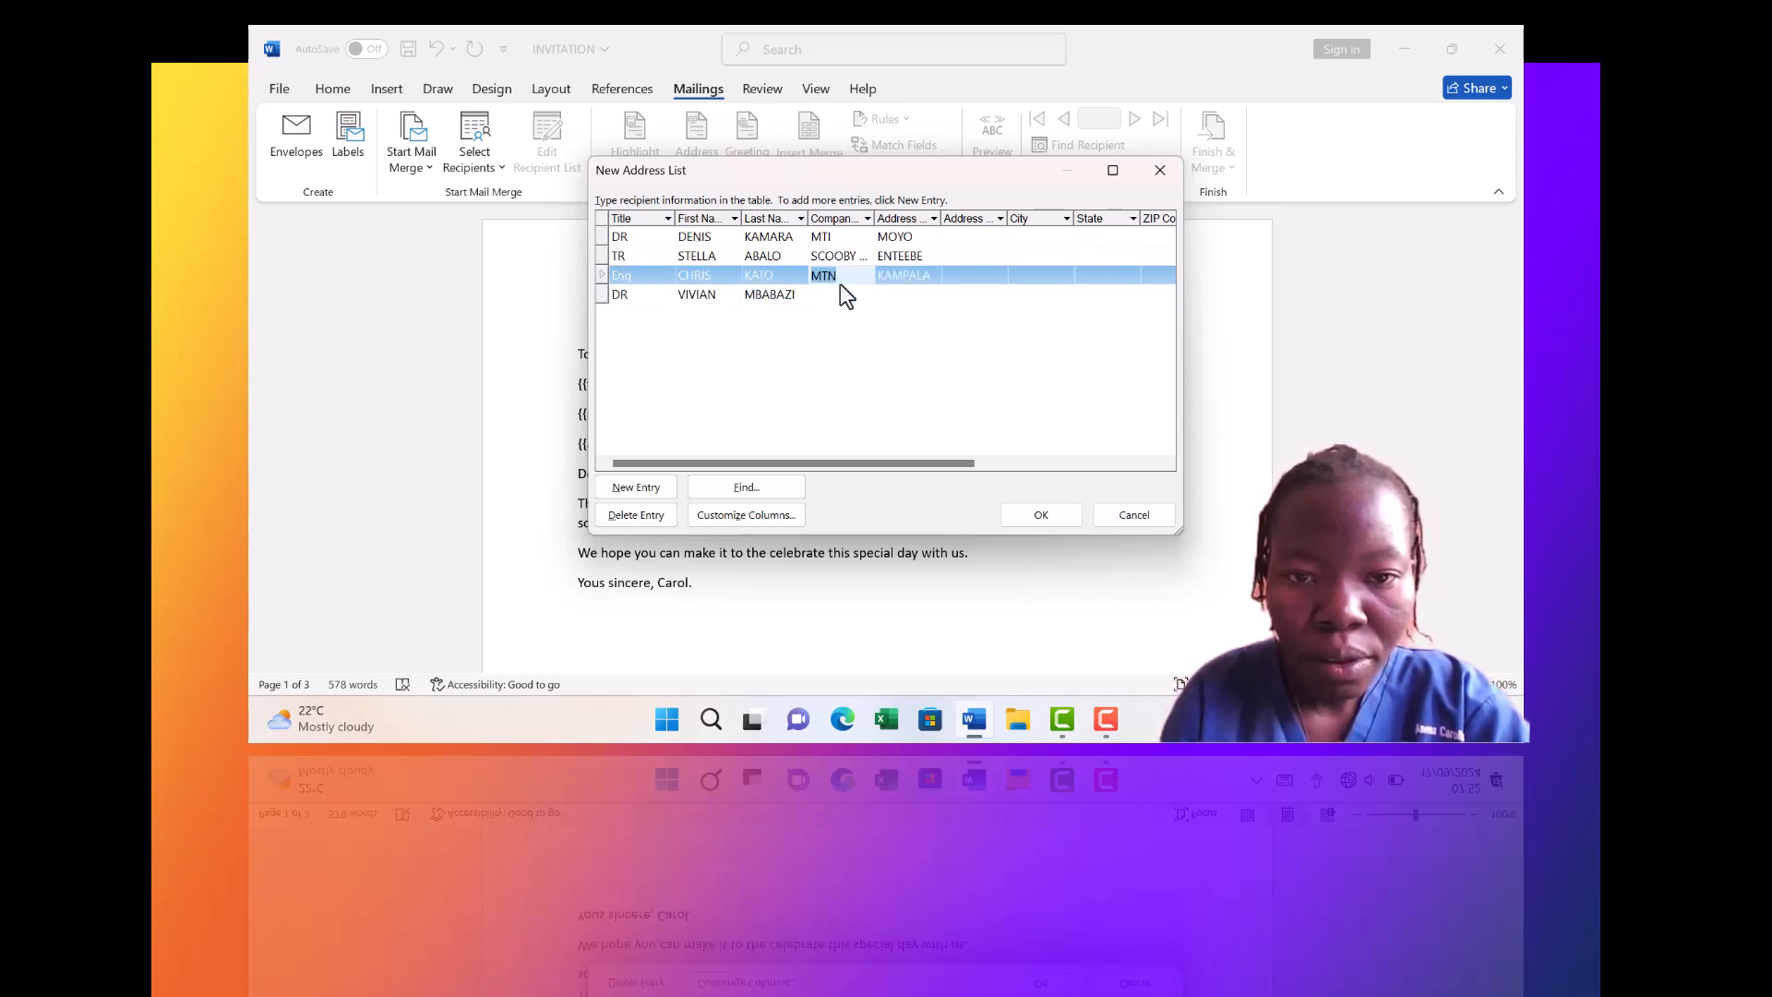
{"action": "left_click", "coordinate": [838, 293]}
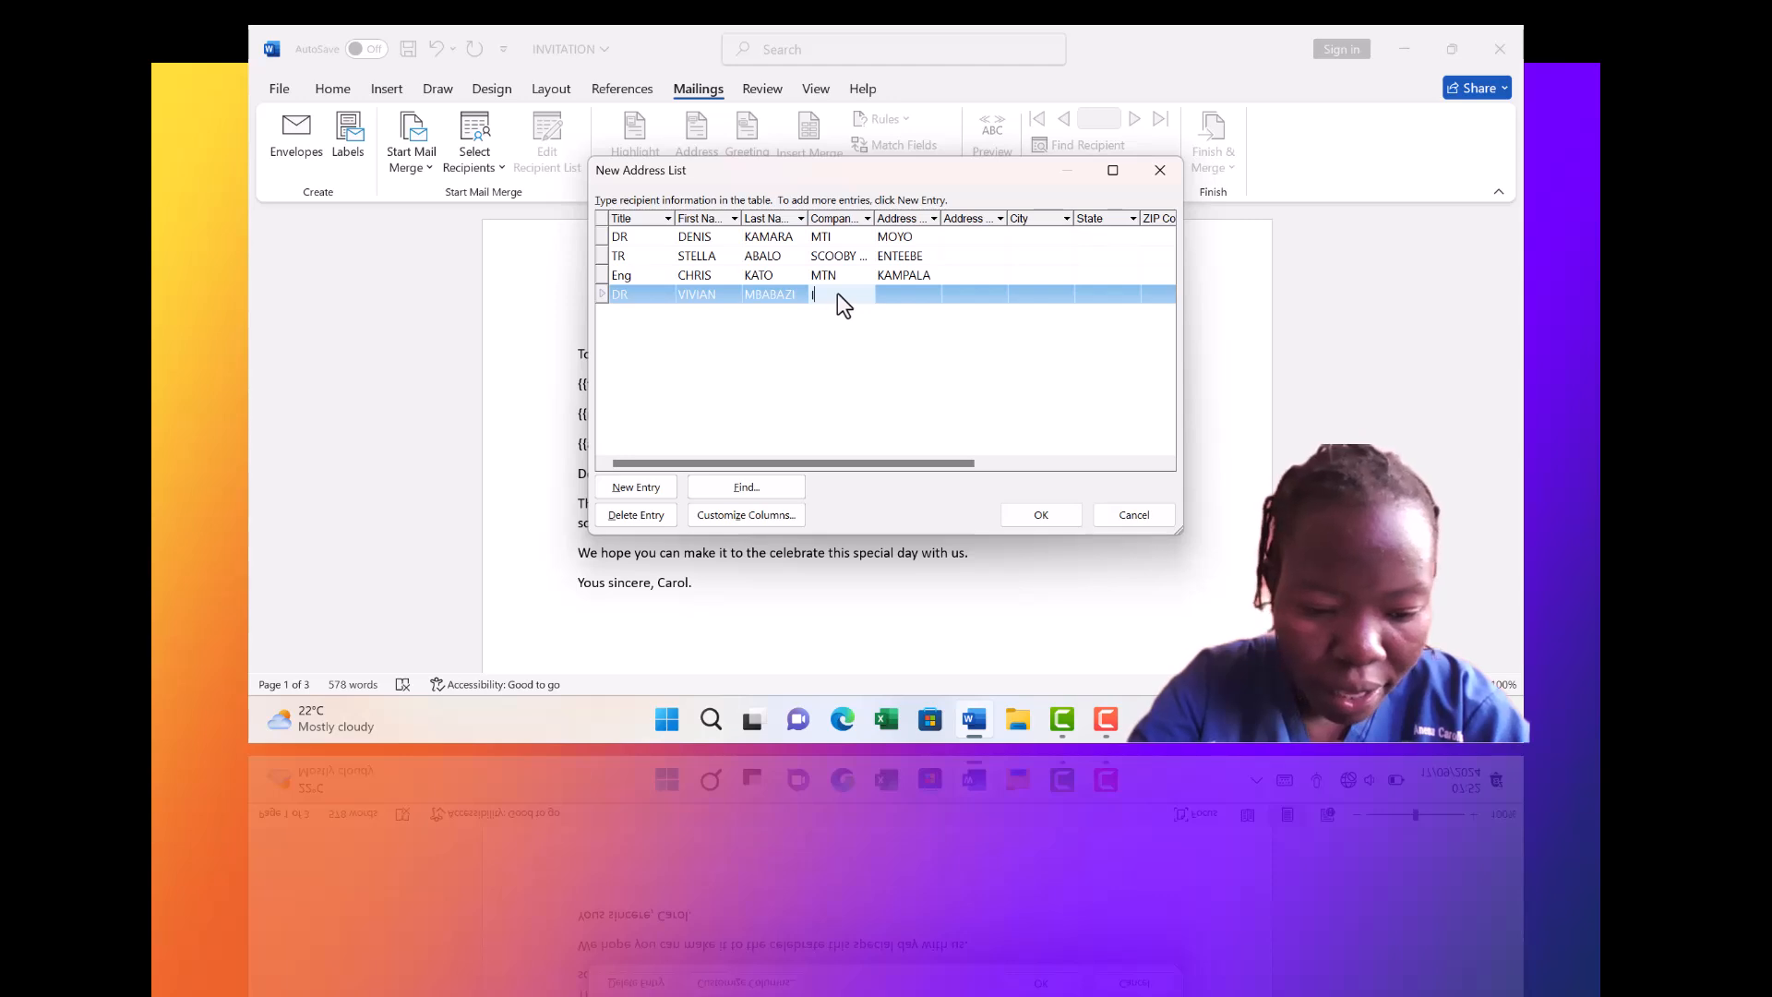
{"action": "type", "text": "IDI"}
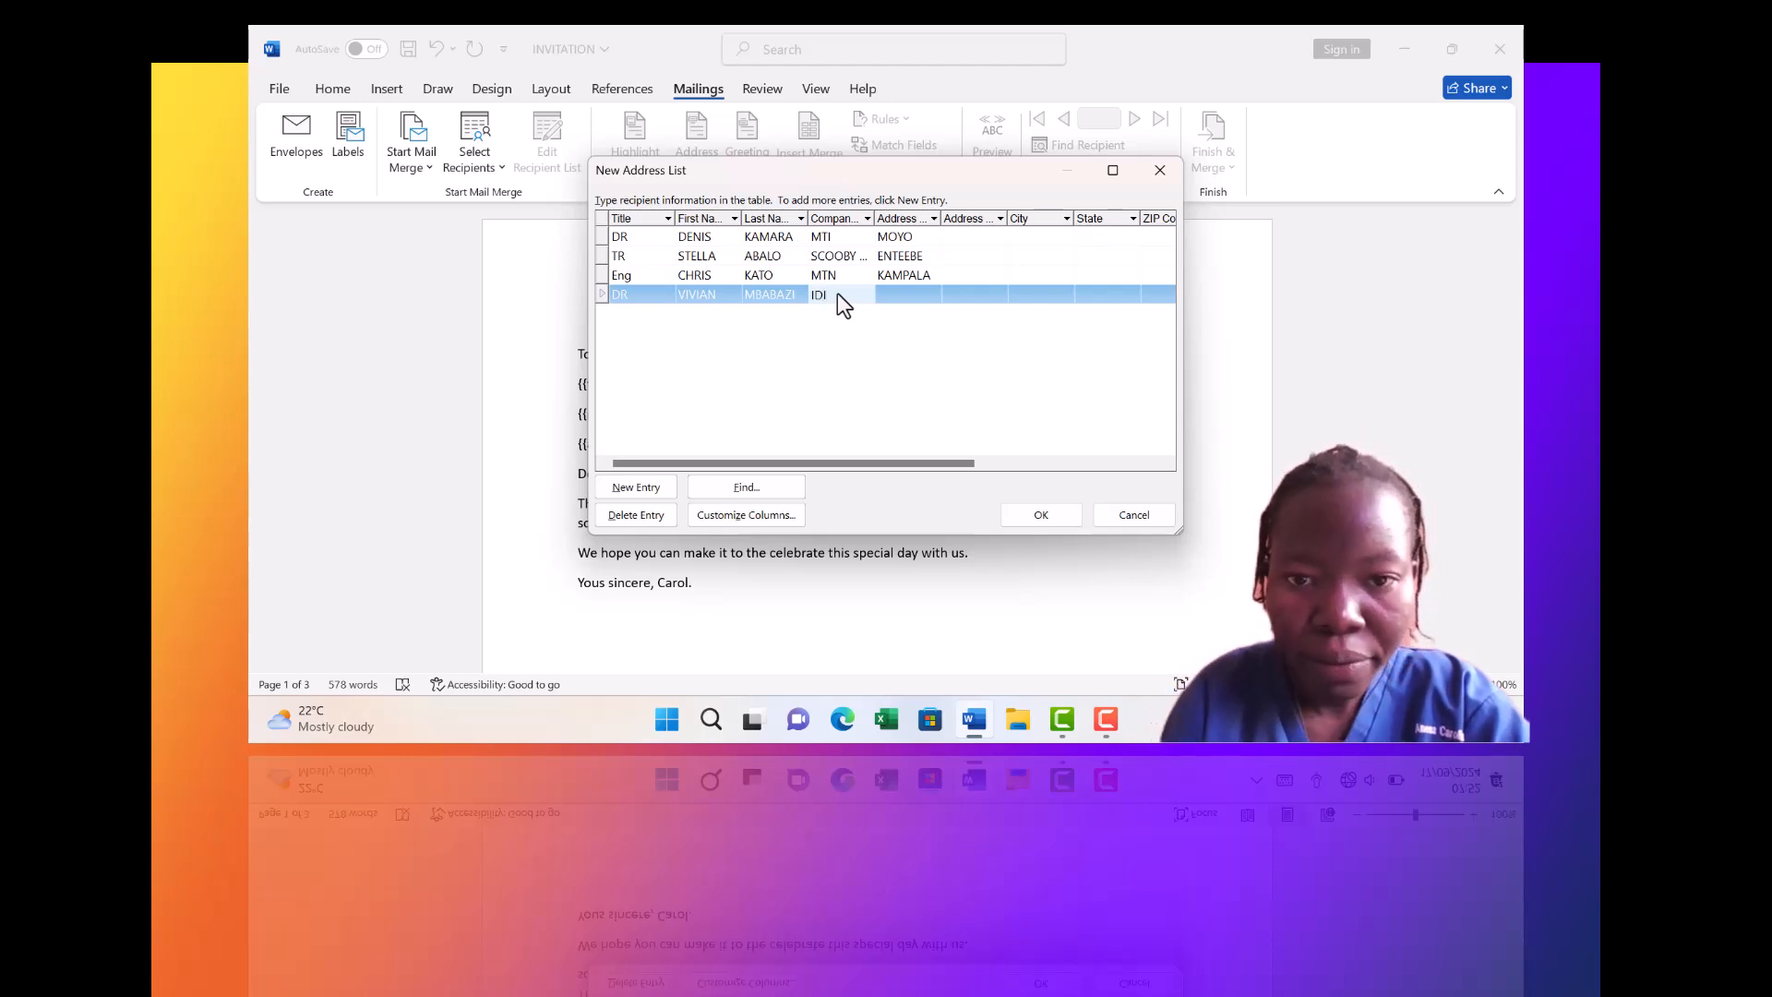
{"action": "left_click", "coordinate": [917, 292]}
{"action": "type", "text": "OBON"}
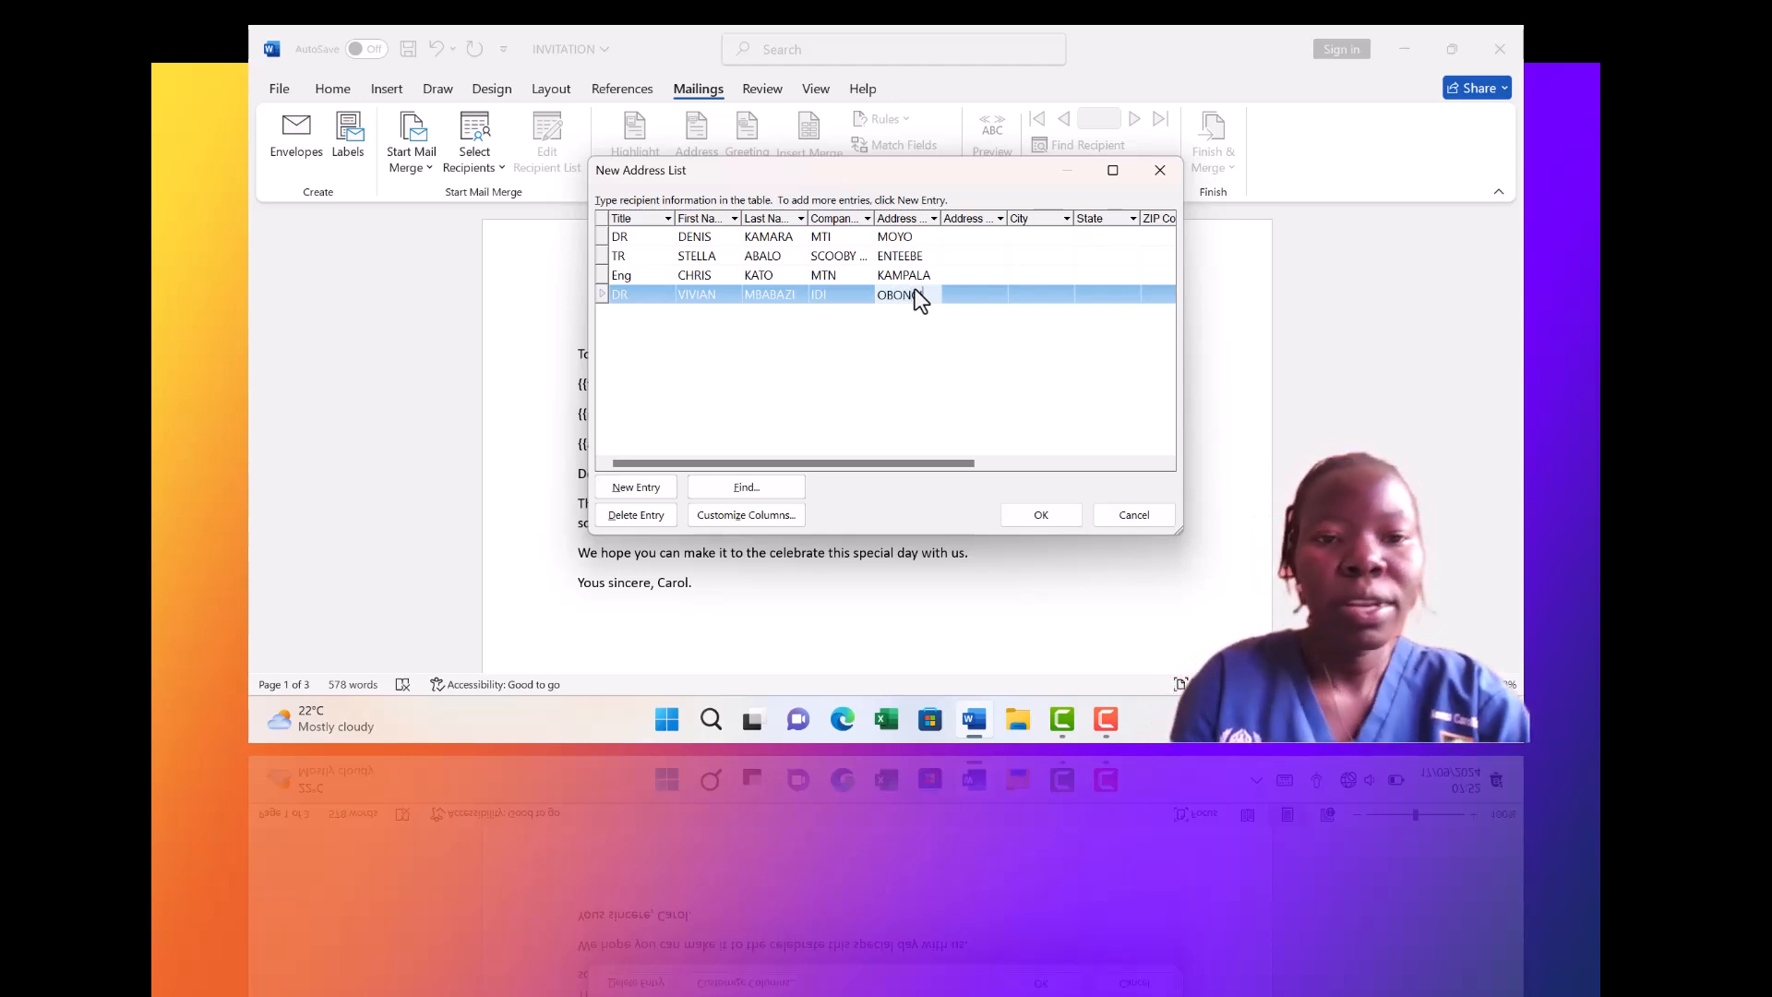
{"action": "type", "text": "GI"}
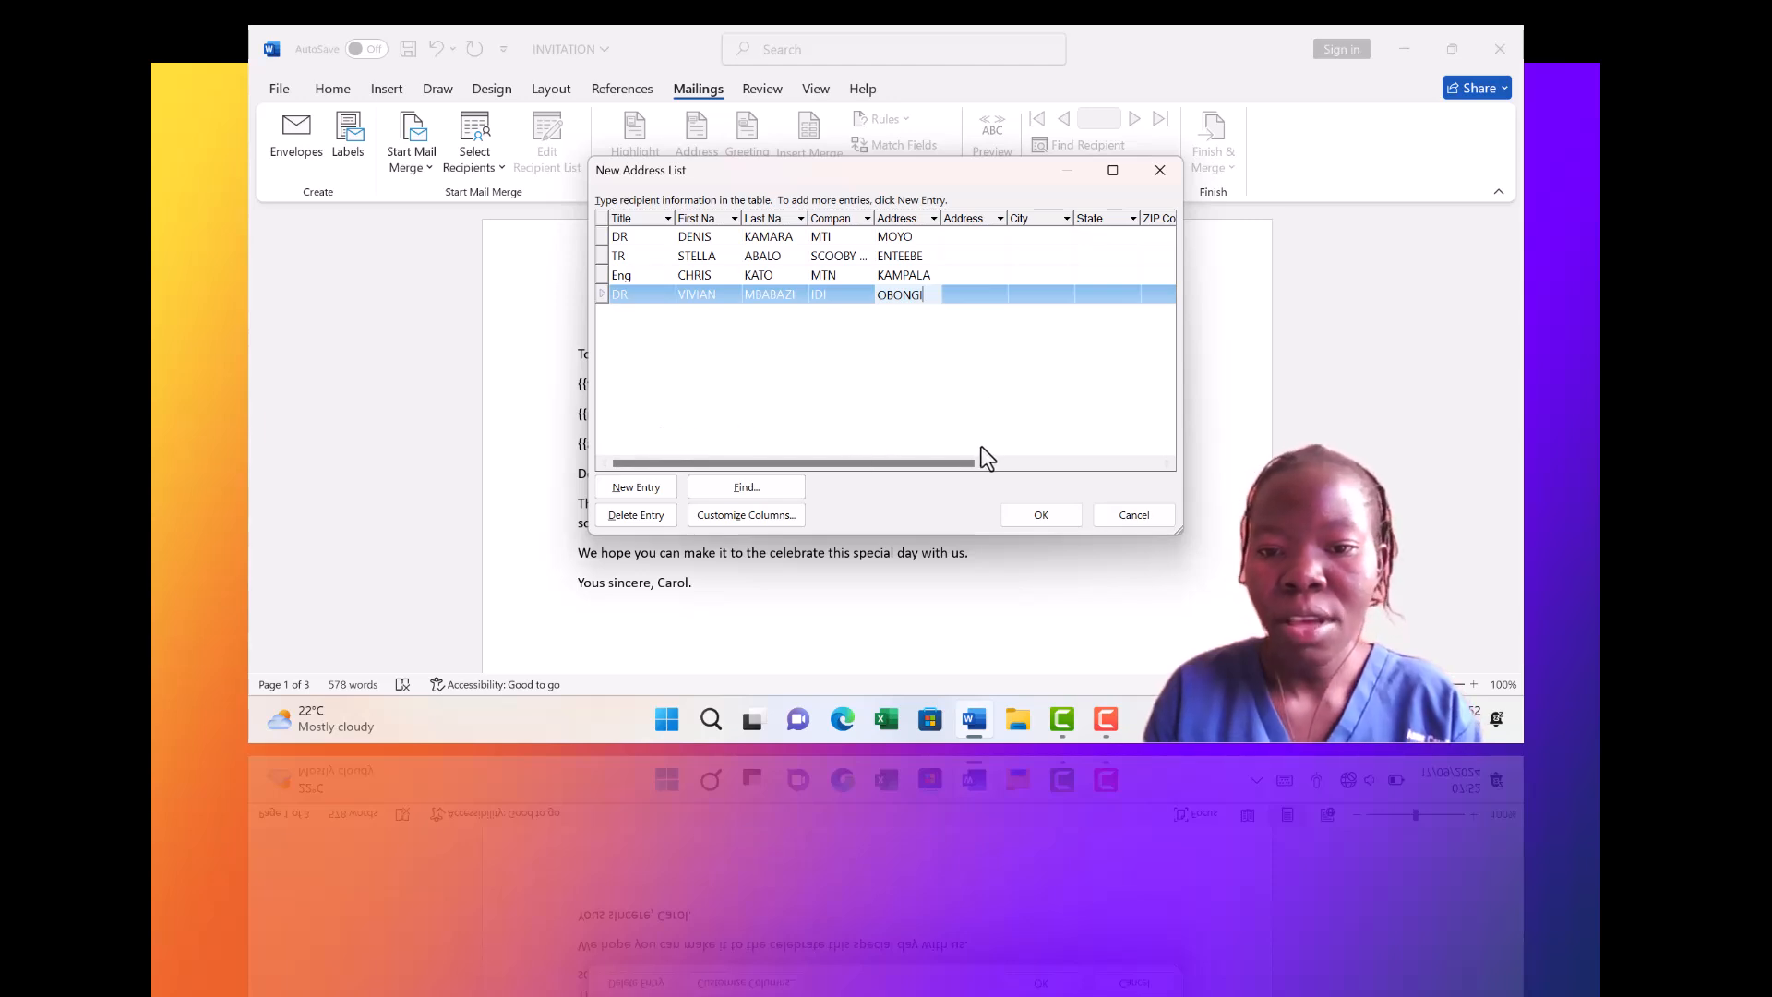
Save the recipient list as LIST TWO on the Desktop
{"action": "left_click", "coordinate": [1029, 516]}
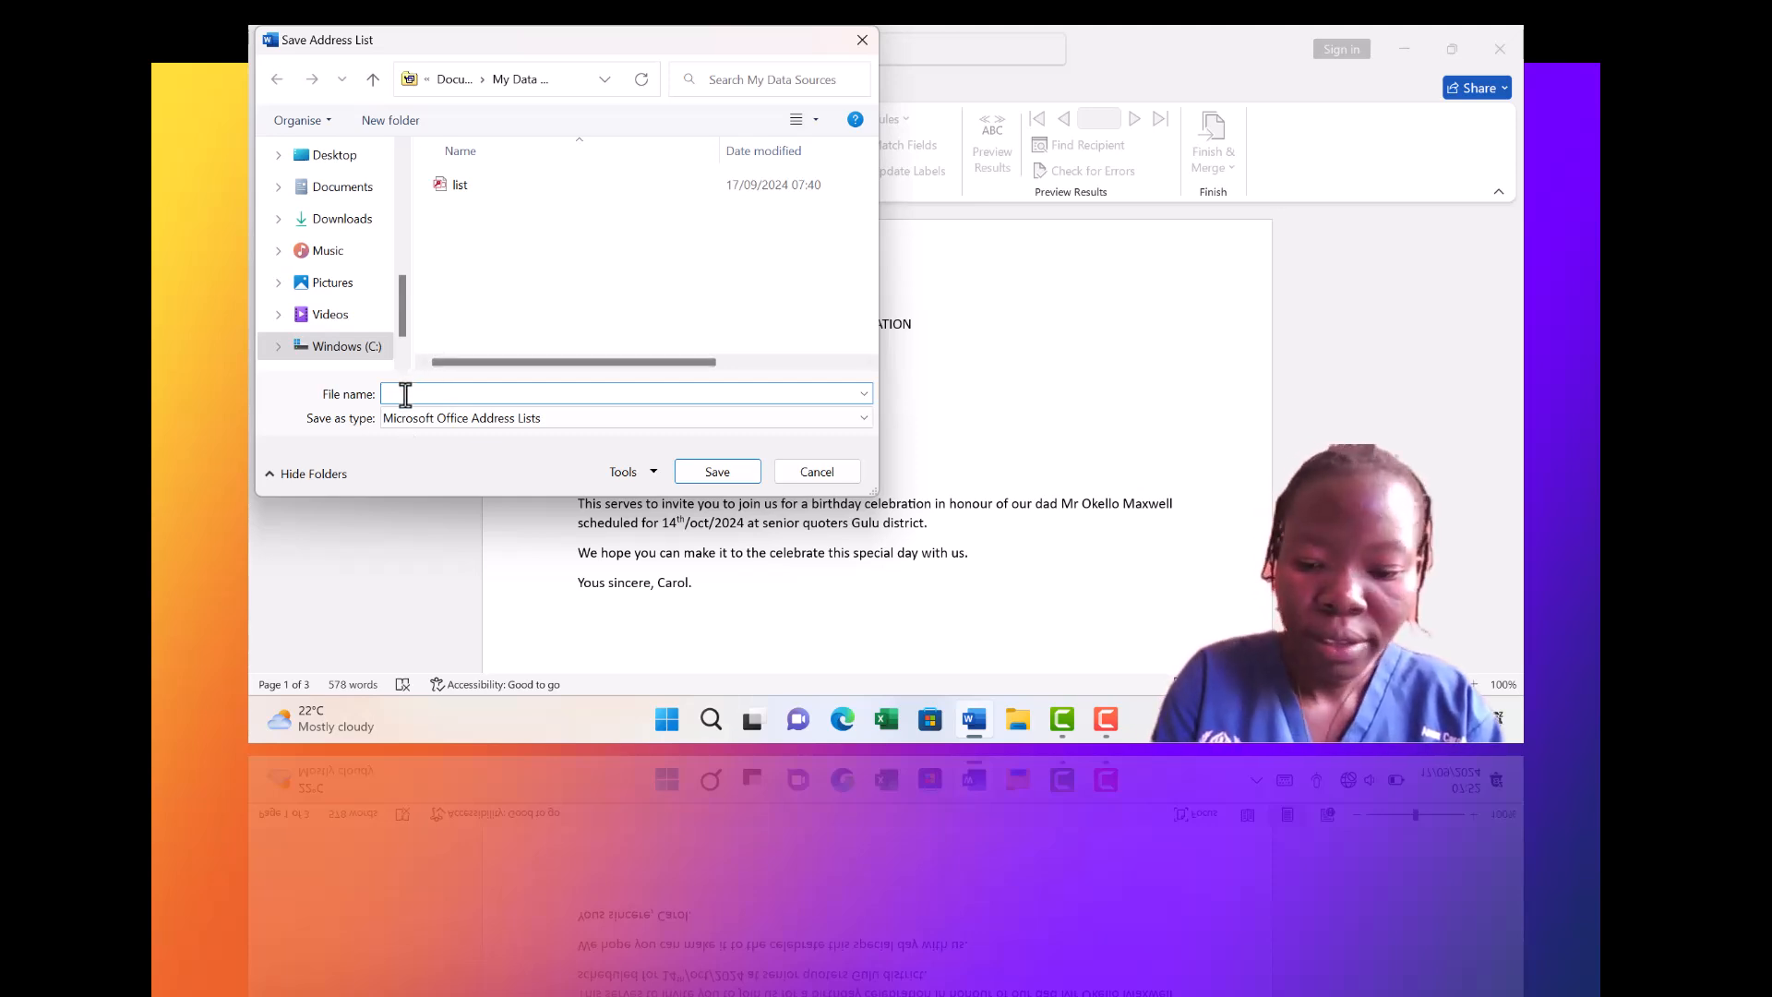
{"action": "type", "text": "LIST TWO"}
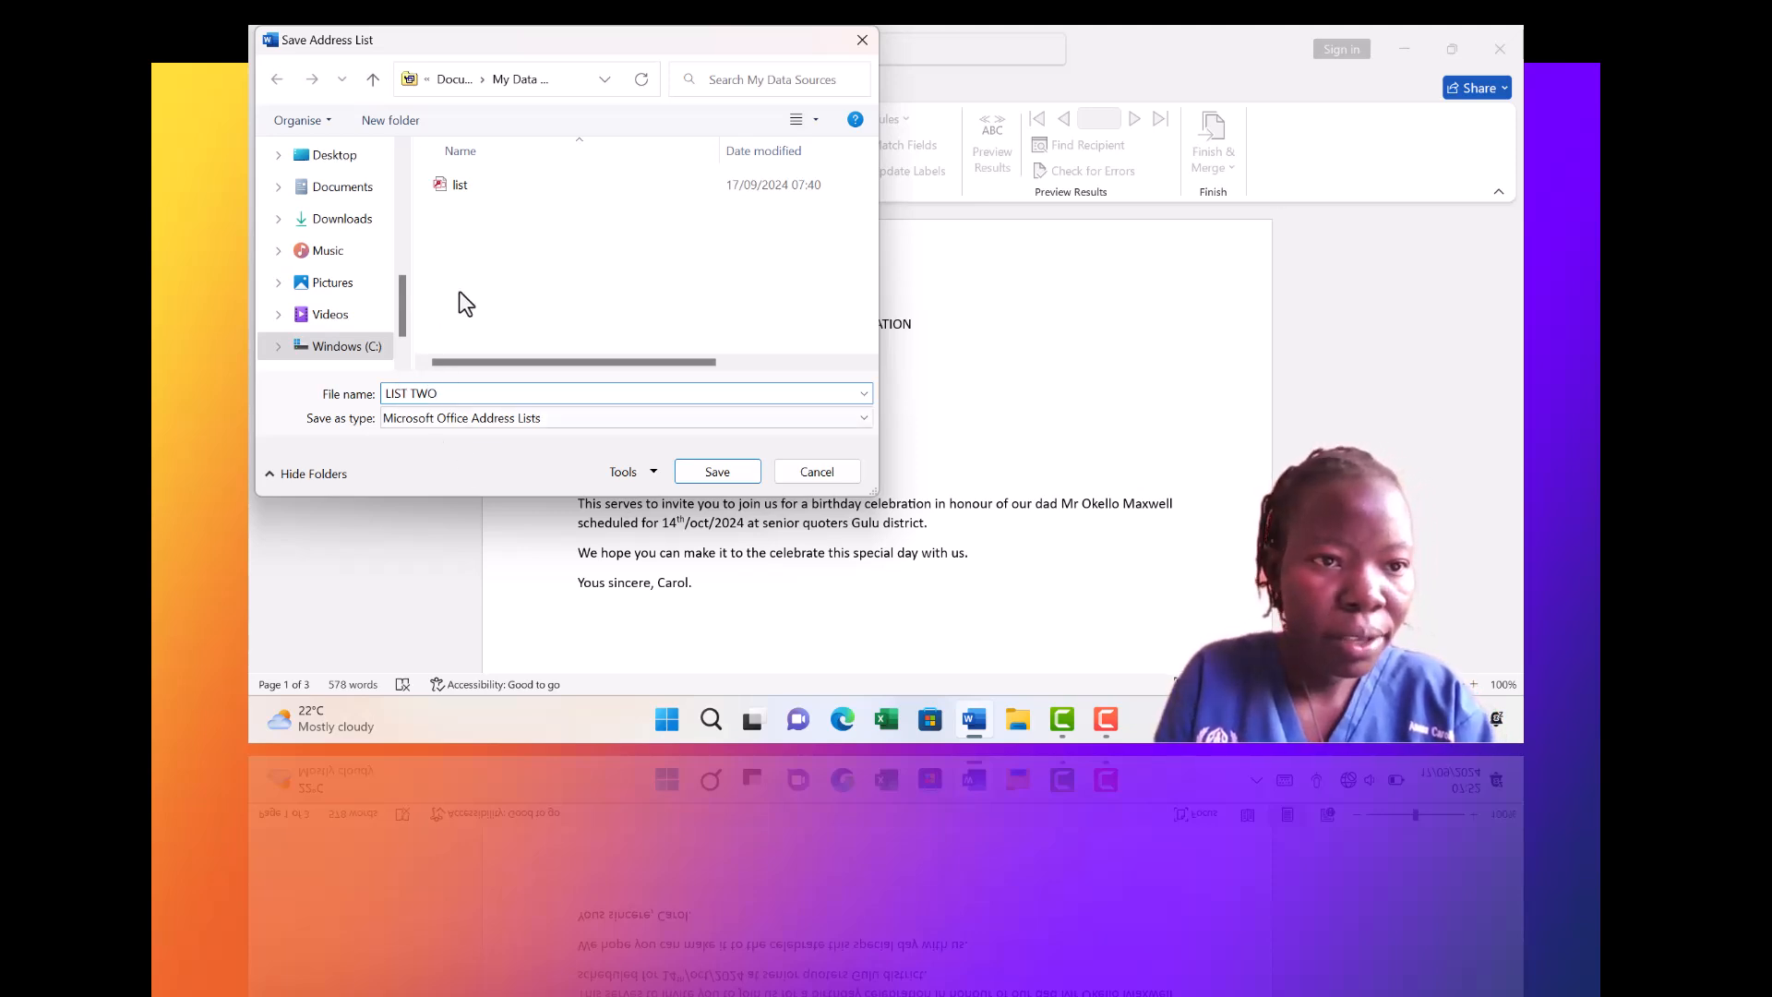
{"action": "left_click", "coordinate": [367, 155]}
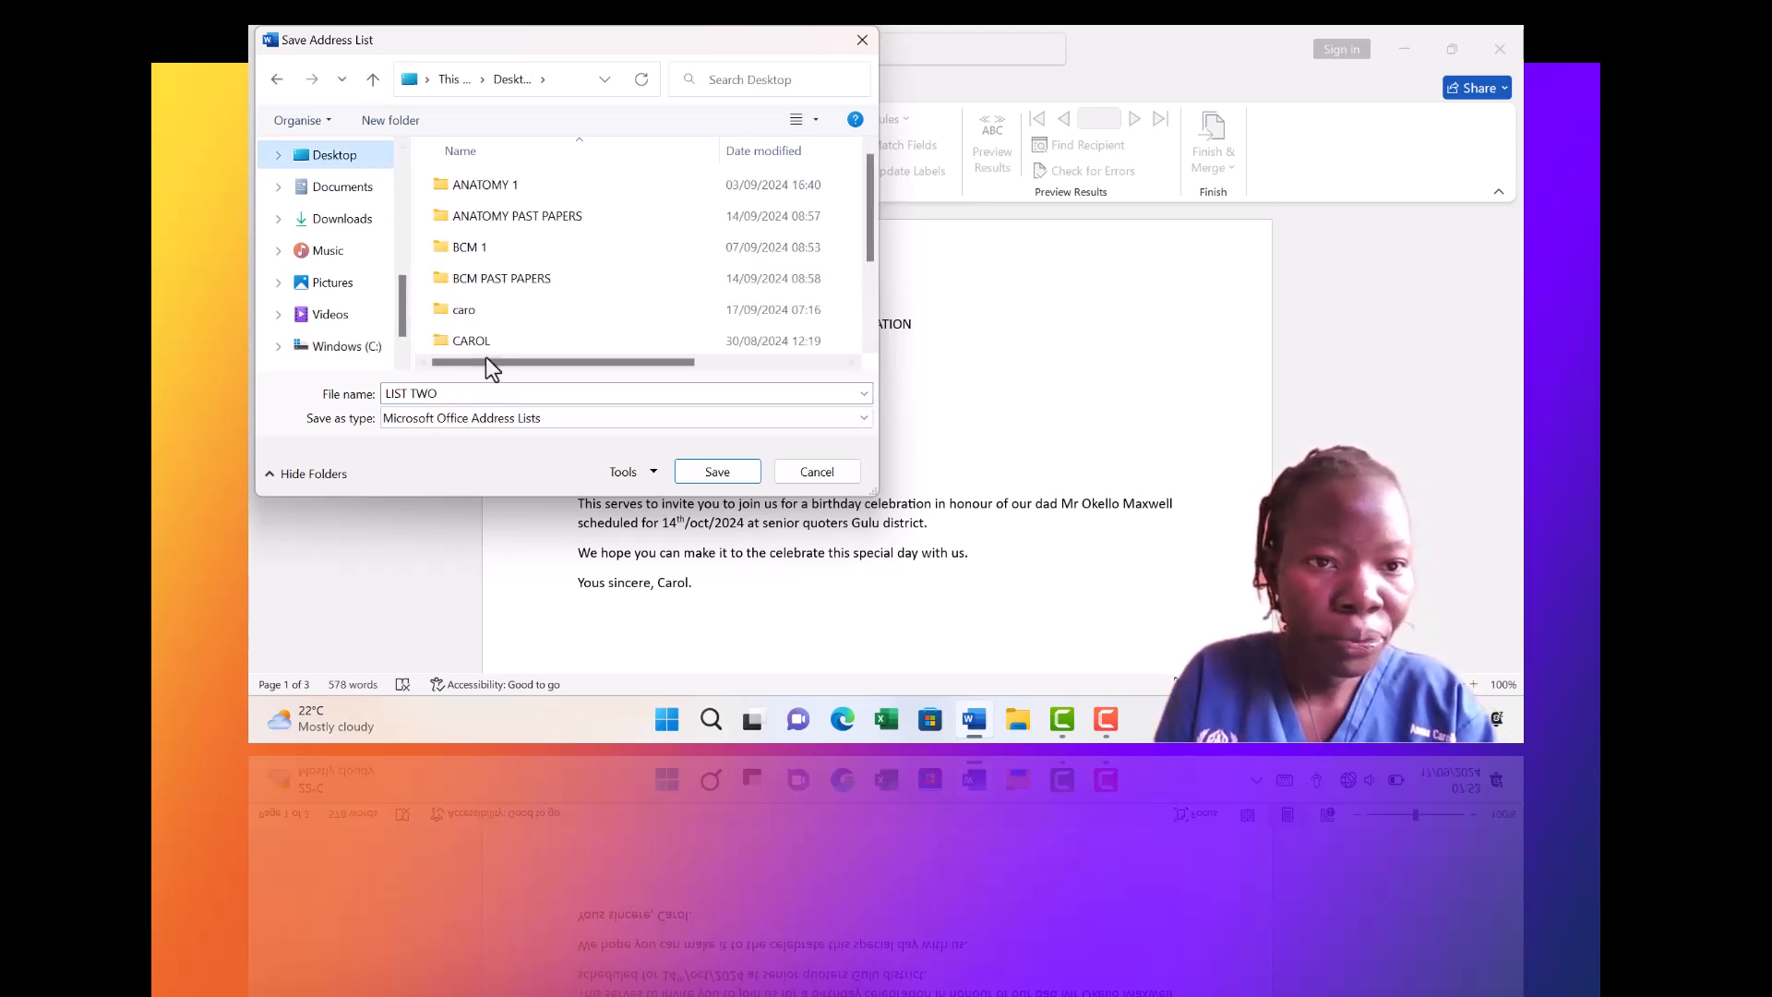
{"action": "left_click", "coordinate": [703, 471]}
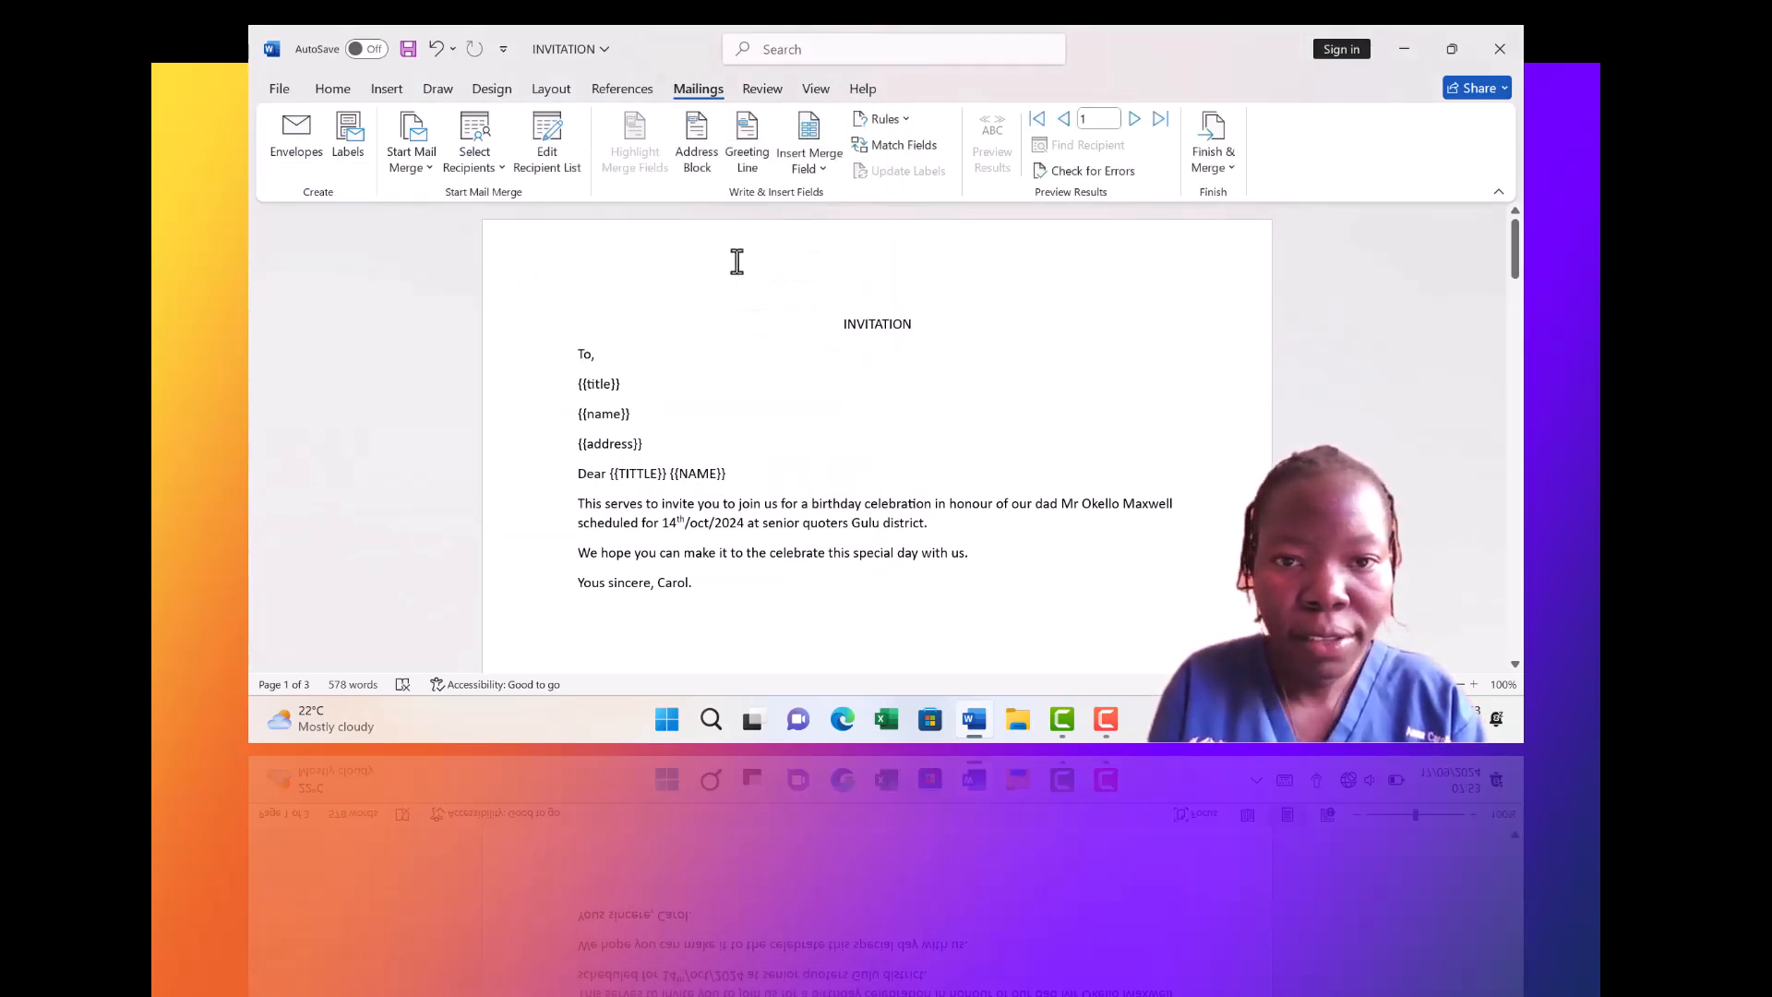
Replace the title and name placeholders with «Title», «First_Name», «Last_Name» merge fields, separated by a comma
{"action": "left_click", "coordinate": [823, 168]}
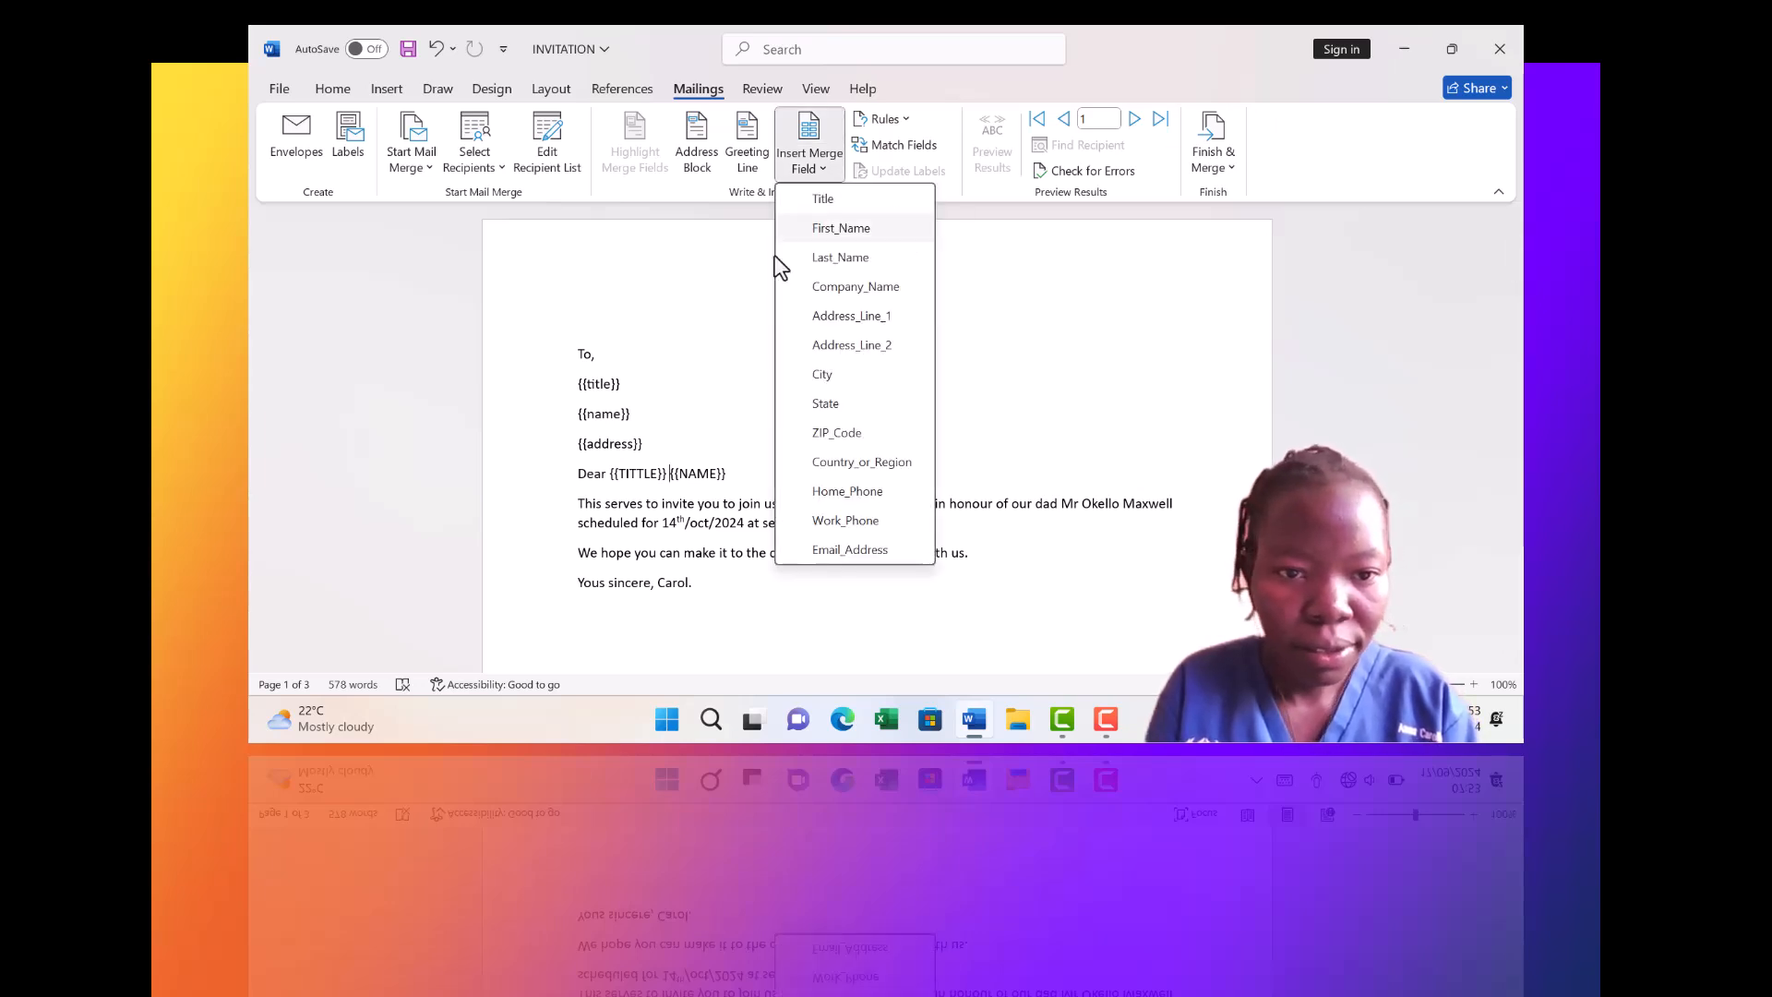
{"action": "left_click", "coordinate": [636, 389]}
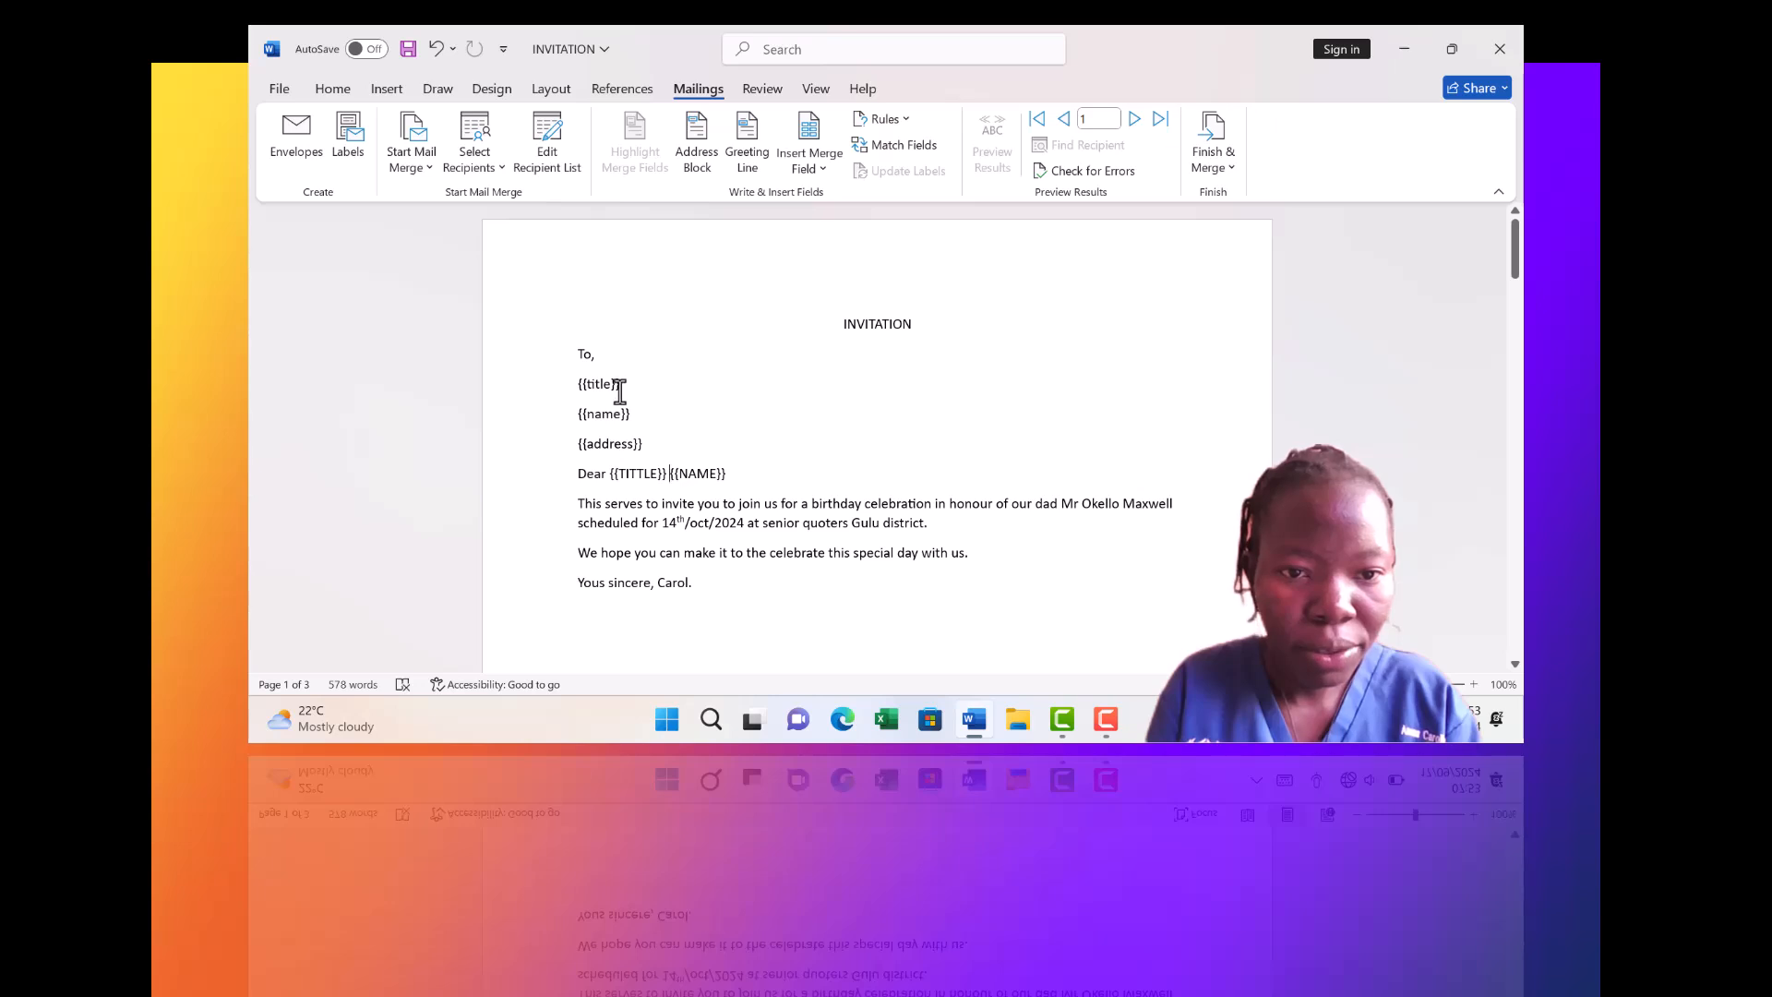
{"action": "key", "text": "BackSpace"}
{"action": "key", "text": "BackSpace"}
{"action": "key", "text": "BackSpace"}
{"action": "key", "text": "BackSpace"}
{"action": "key", "text": "BackSpace"}
{"action": "key", "text": "BackSpace"}
{"action": "key", "text": "BackSpace"}
{"action": "key", "text": "BackSpace"}
{"action": "key", "text": "BackSpace"}
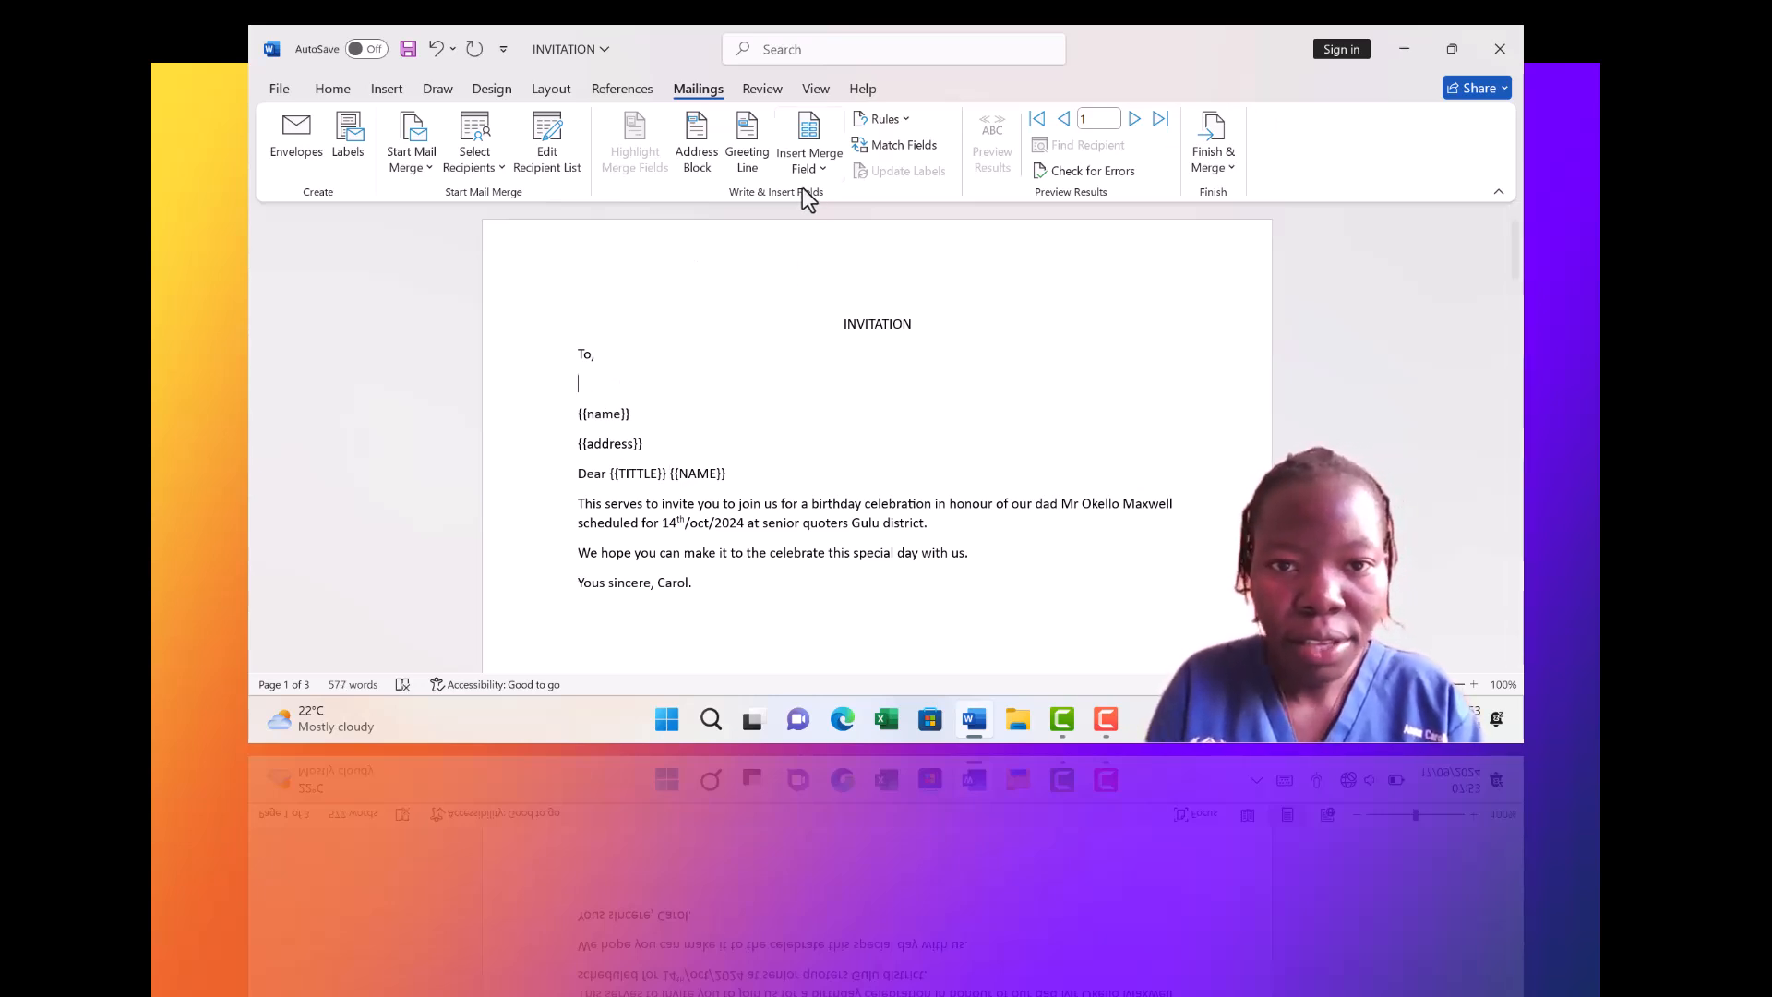
{"action": "left_click", "coordinate": [823, 164]}
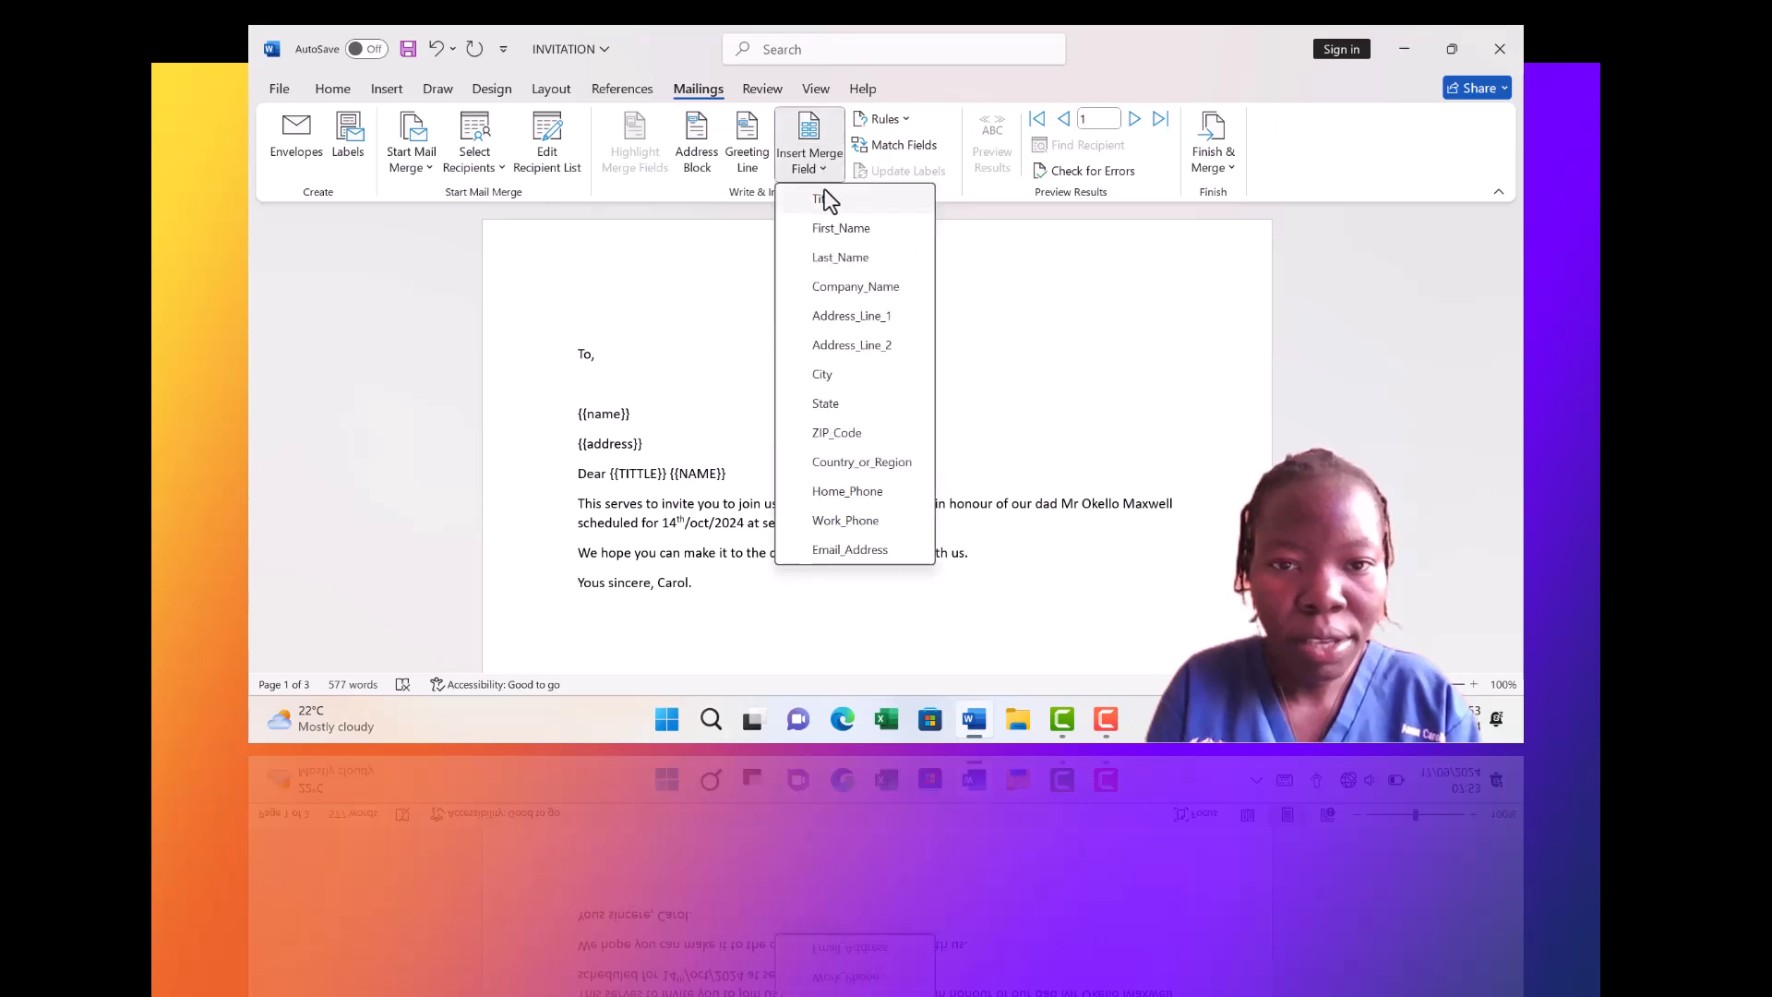
{"action": "left_click", "coordinate": [823, 203]}
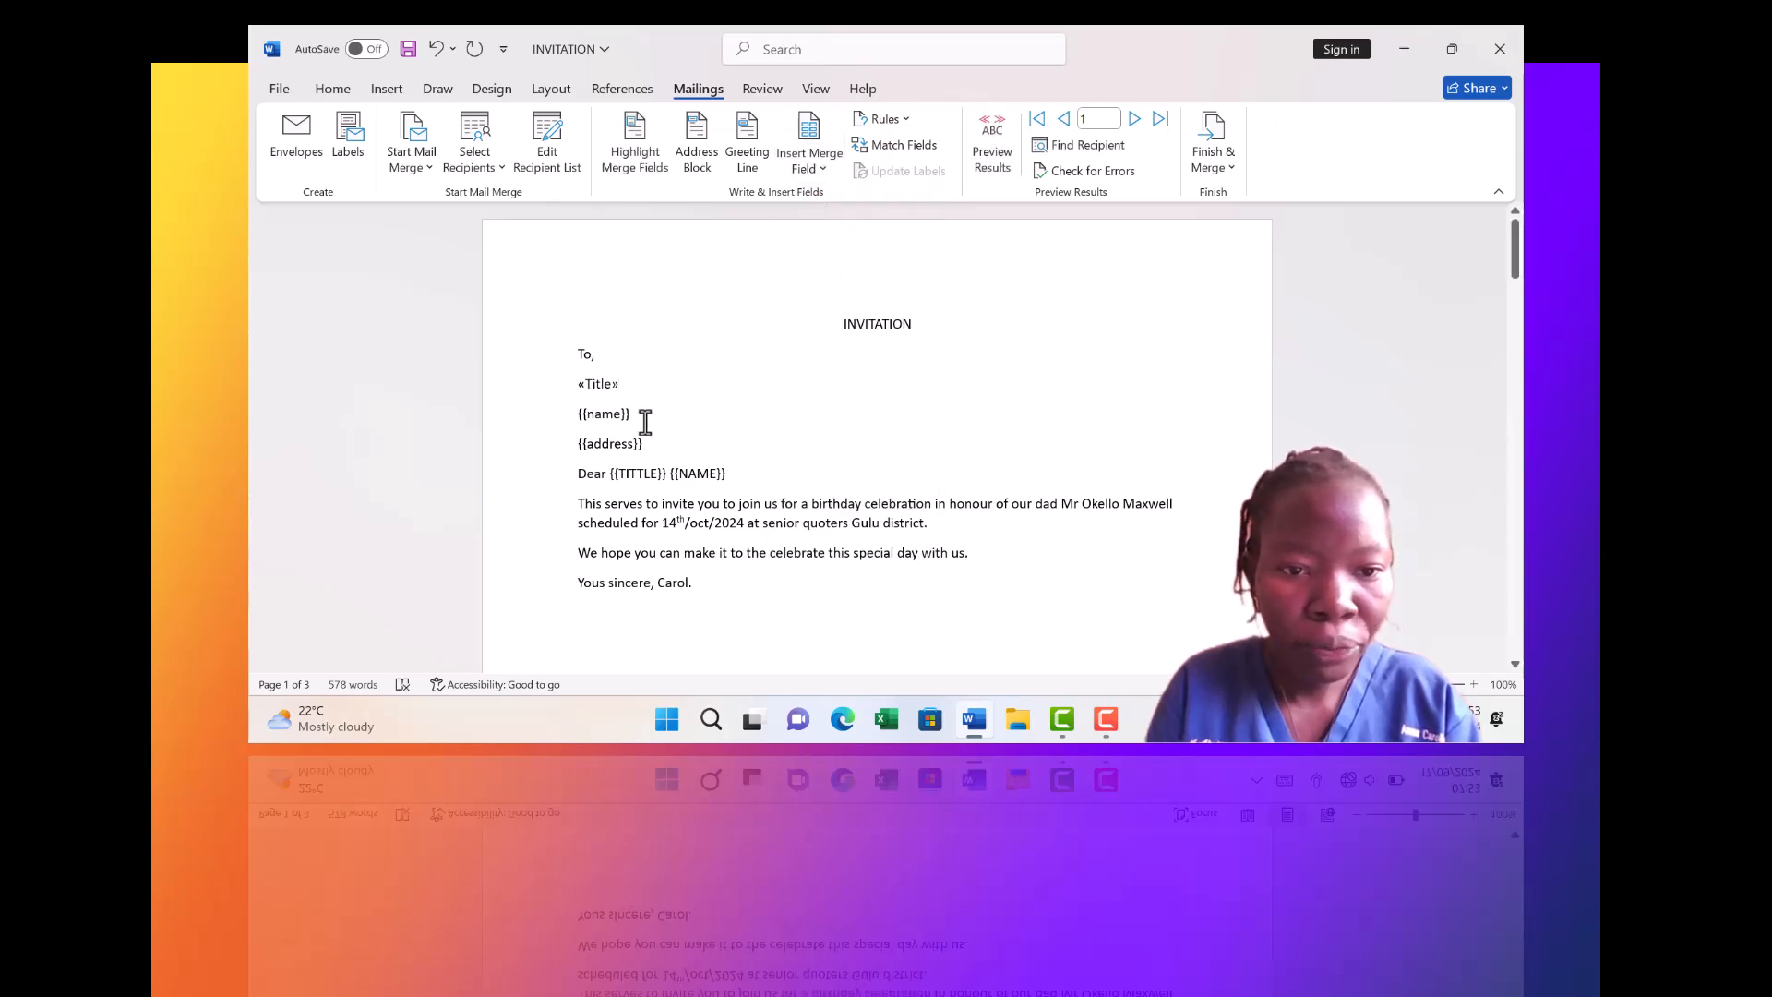
{"action": "key", "text": "BackSpace"}
{"action": "key", "text": "BackSpace"}
{"action": "key", "text": "BackSpace"}
{"action": "key", "text": "BackSpace"}
{"action": "key", "text": "BackSpace"}
{"action": "key", "text": "BackSpace"}
{"action": "key", "text": "BackSpace"}
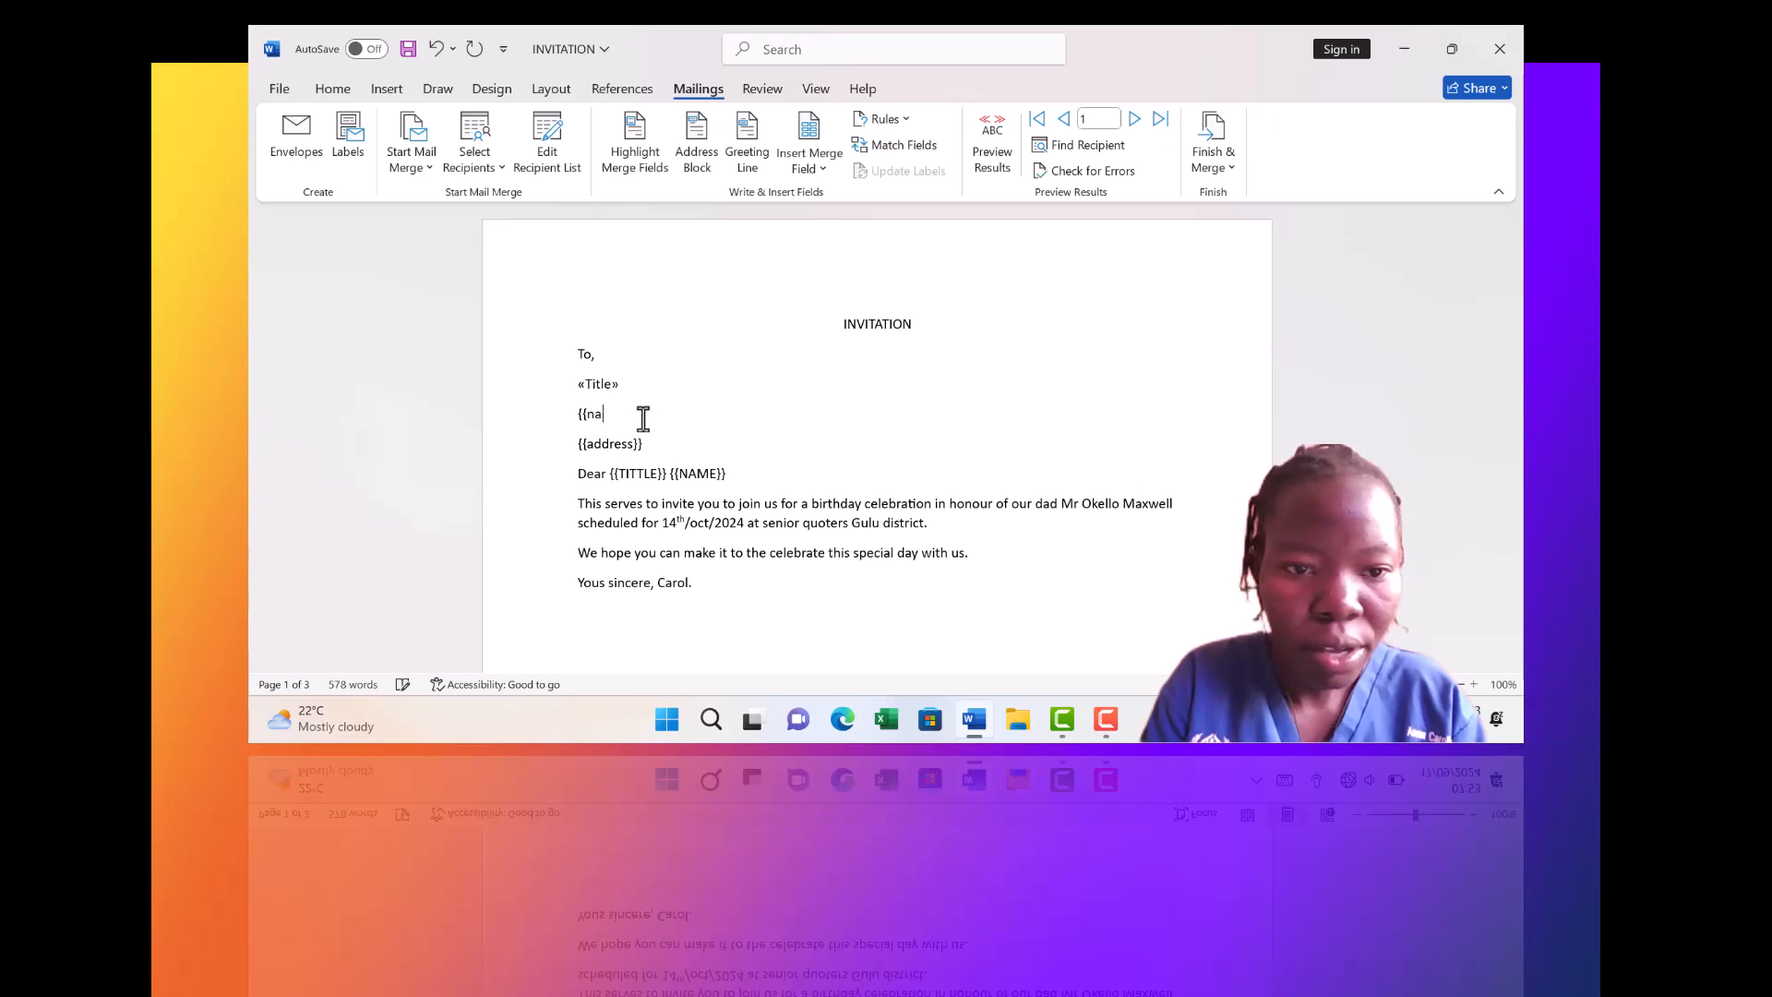
{"action": "key", "text": "BackSpace"}
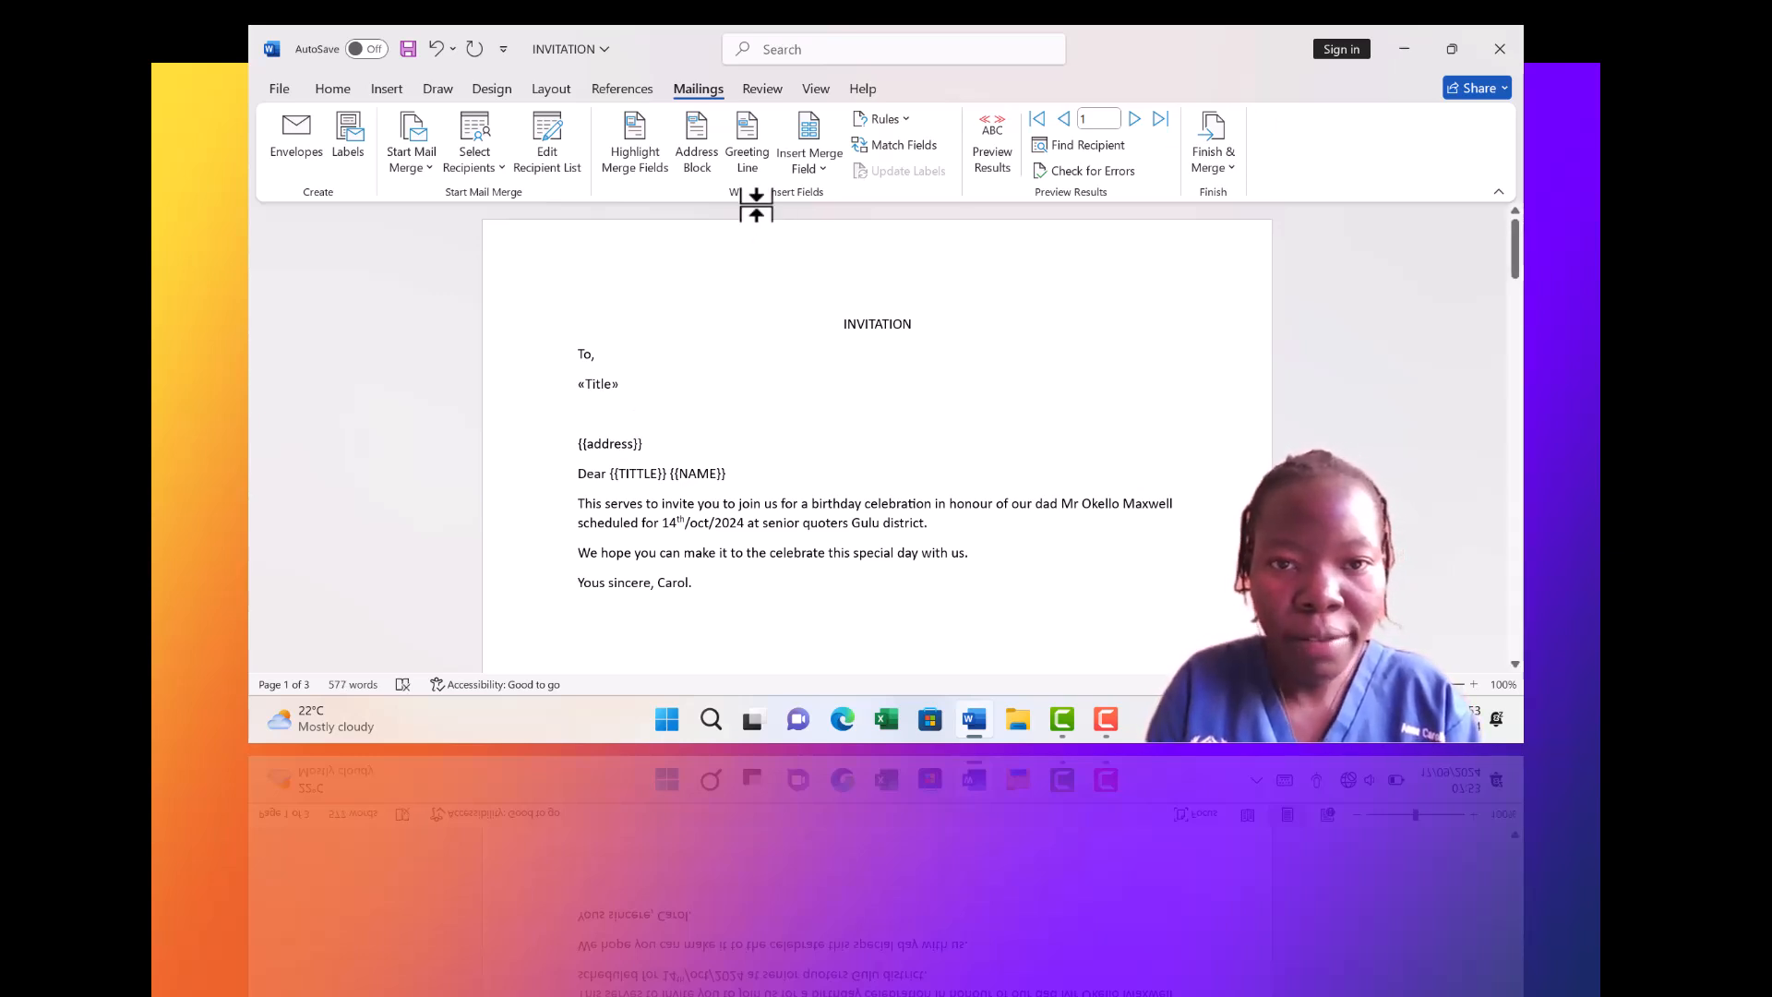
{"action": "left_click", "coordinate": [825, 168]}
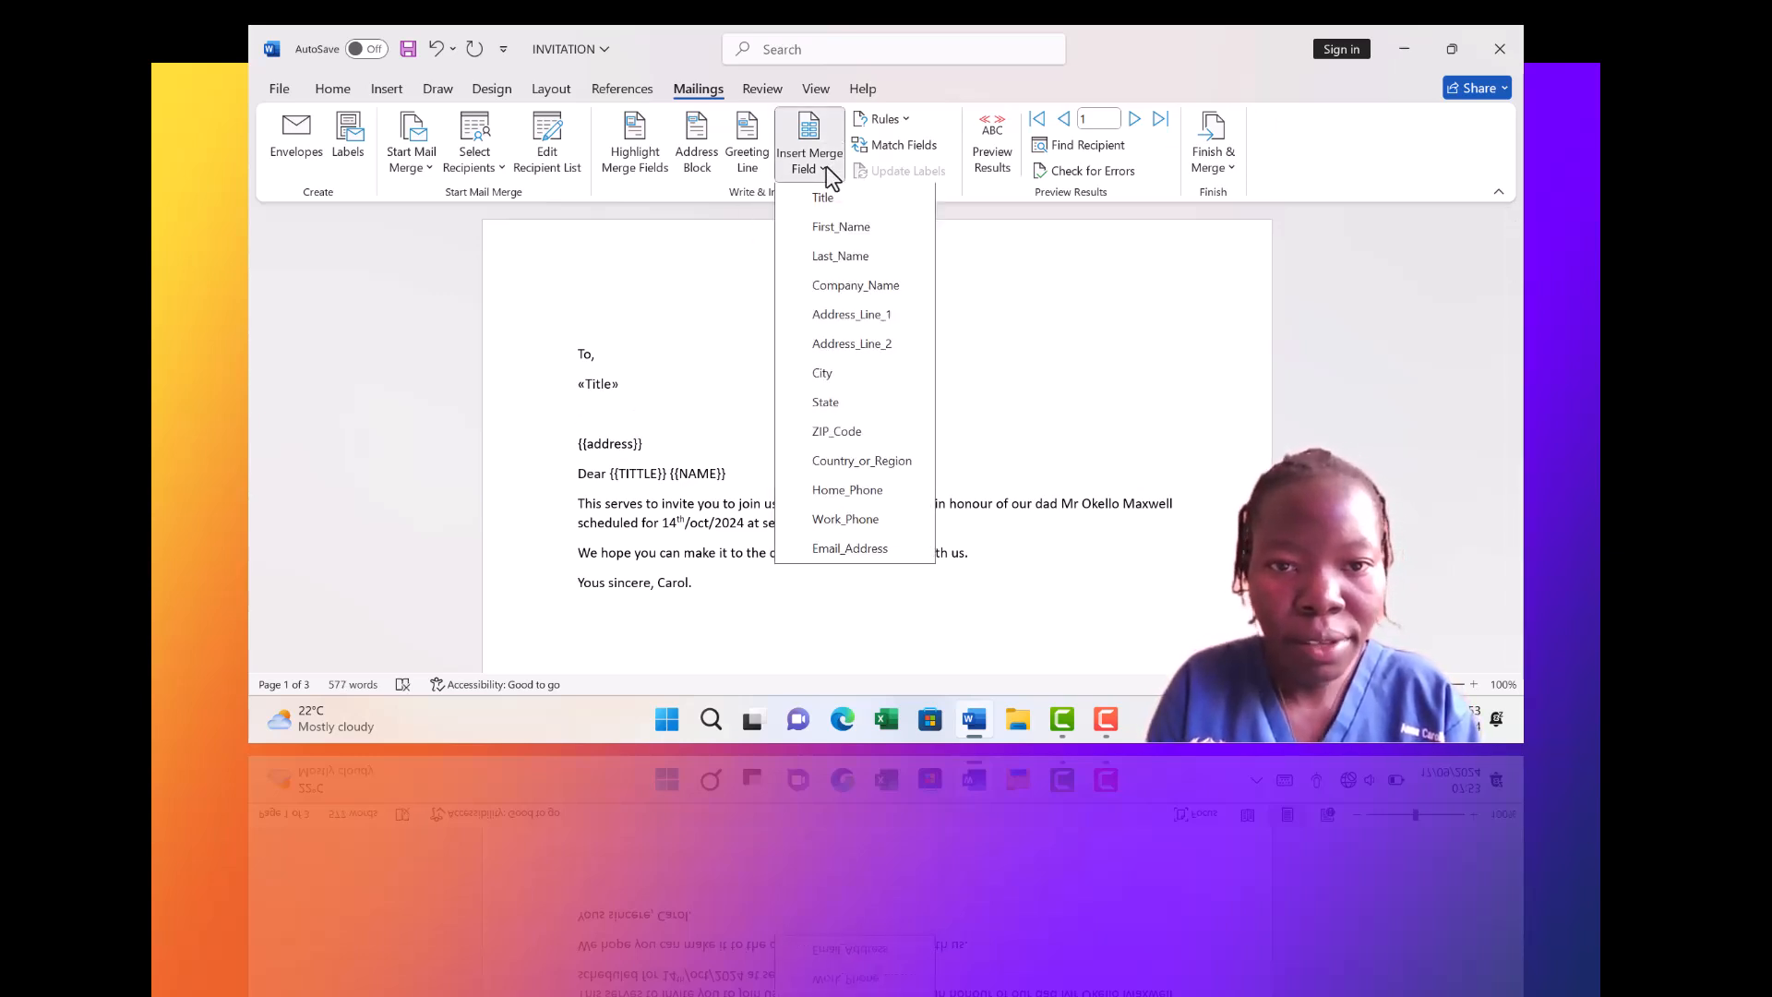
{"action": "left_click", "coordinate": [824, 231]}
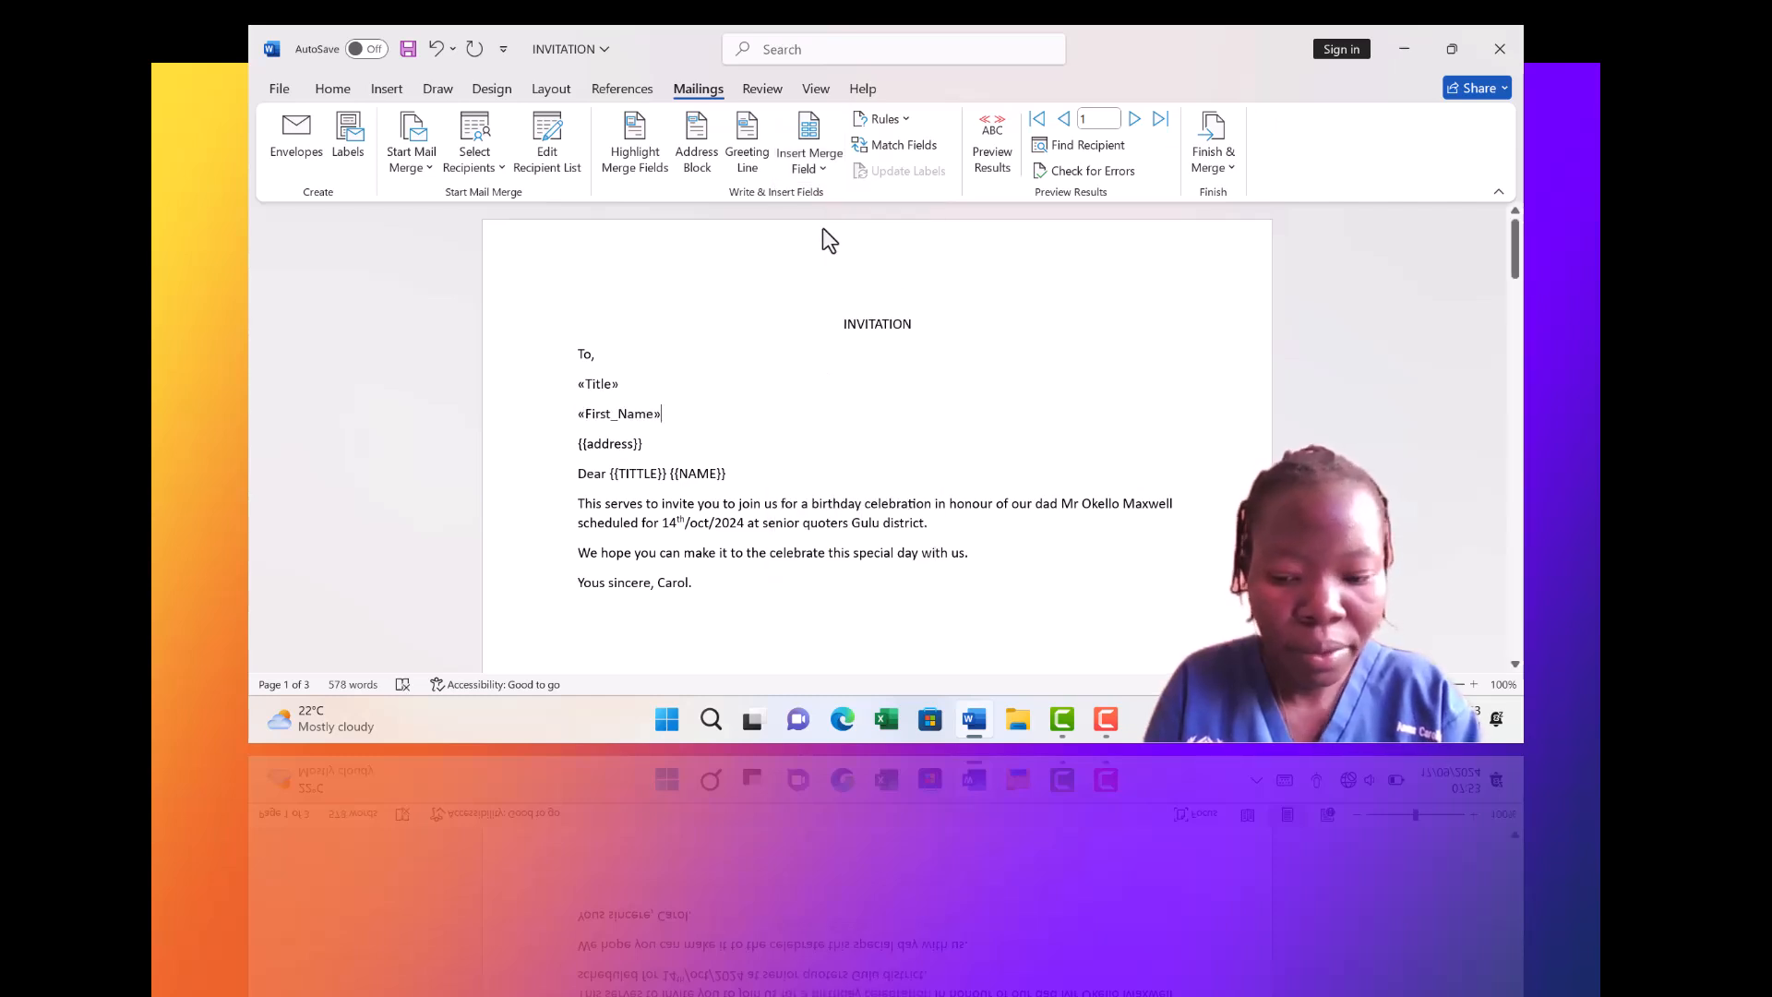
{"action": "type", "text": ","}
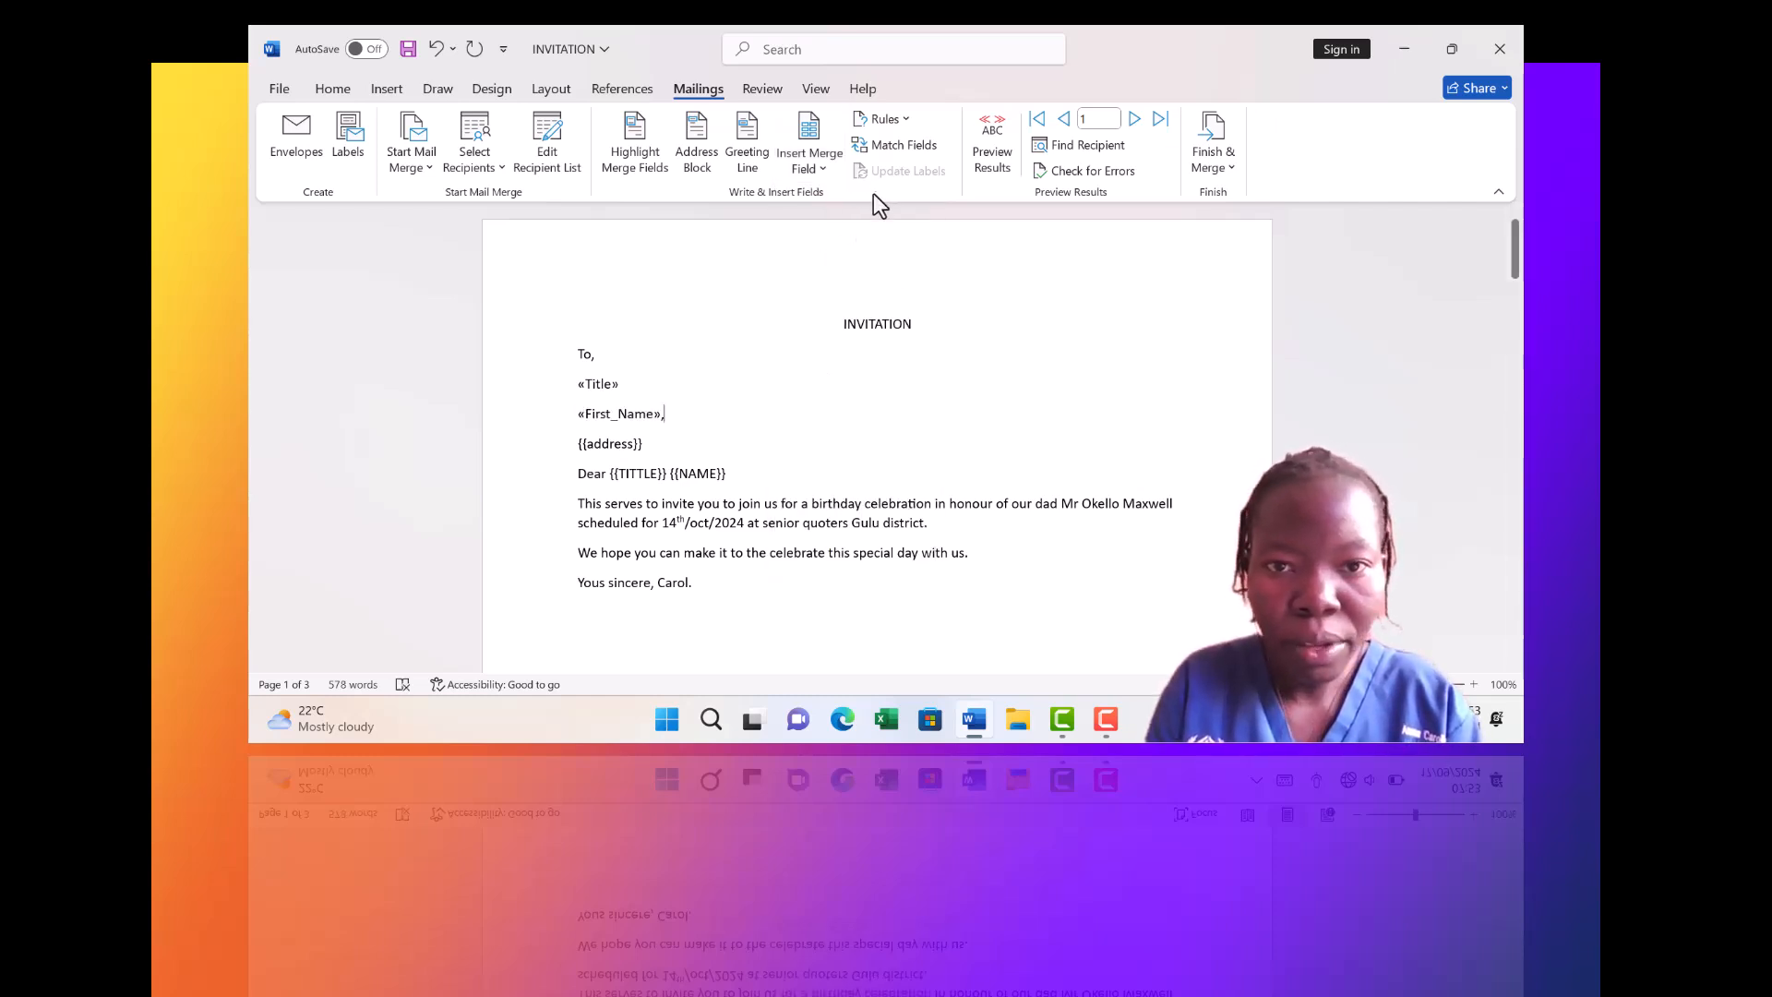
{"action": "left_click", "coordinate": [825, 167]}
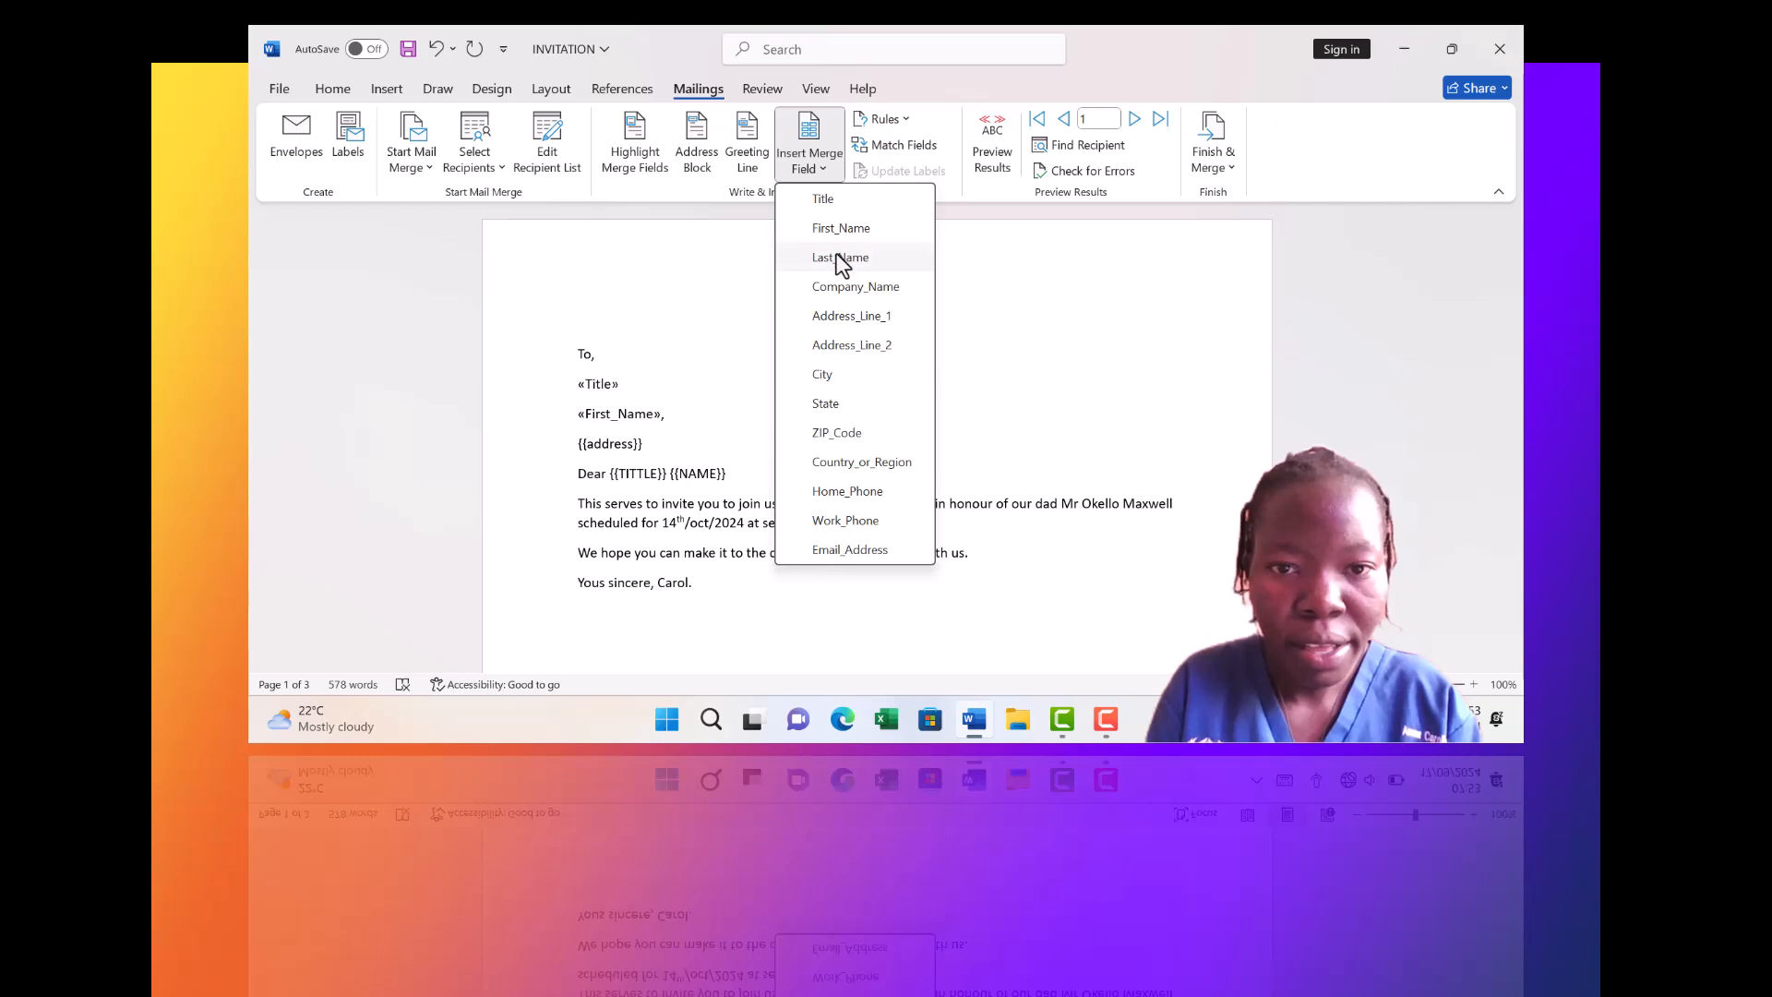
{"action": "left_click", "coordinate": [842, 260]}
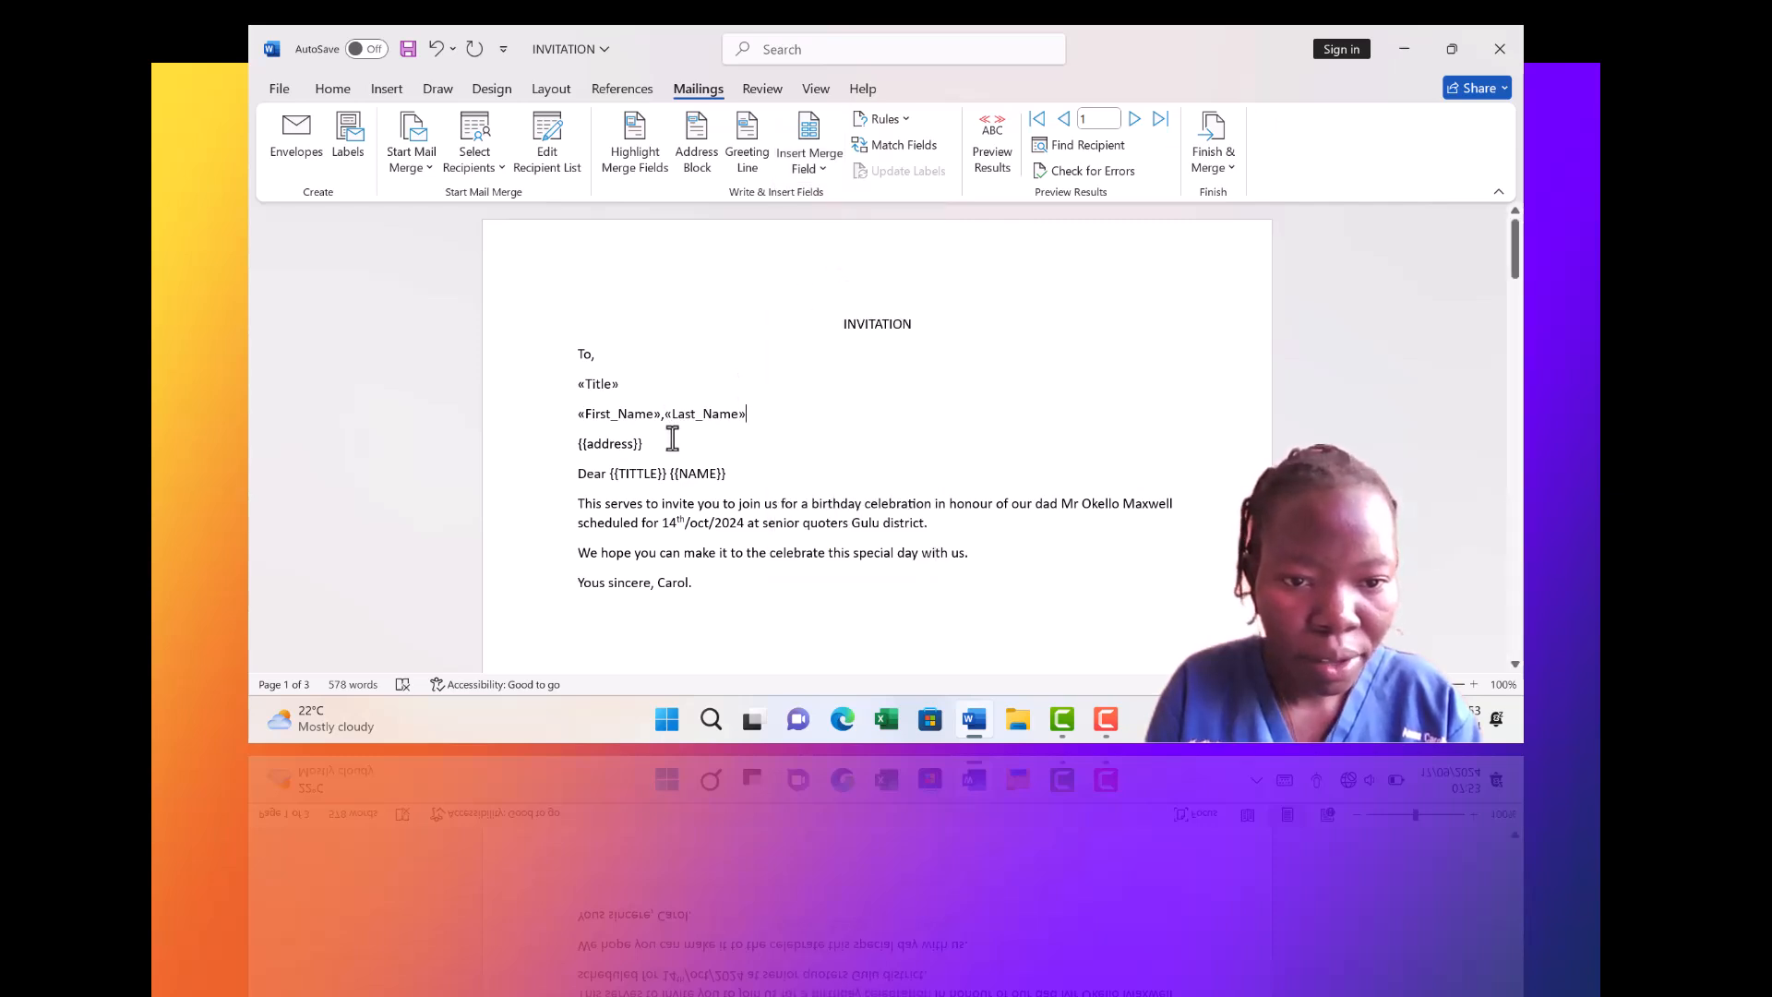
Replace the address placeholder with the «Address_Line_1» merge field on its own line
{"action": "key", "text": "BackSpace"}
{"action": "key", "text": "BackSpace"}
{"action": "key", "text": "BackSpace"}
{"action": "key", "text": "BackSpace"}
{"action": "key", "text": "BackSpace"}
{"action": "key", "text": "BackSpace"}
{"action": "key", "text": "BackSpace"}
{"action": "key", "text": "BackSpace"}
{"action": "key", "text": "BackSpace"}
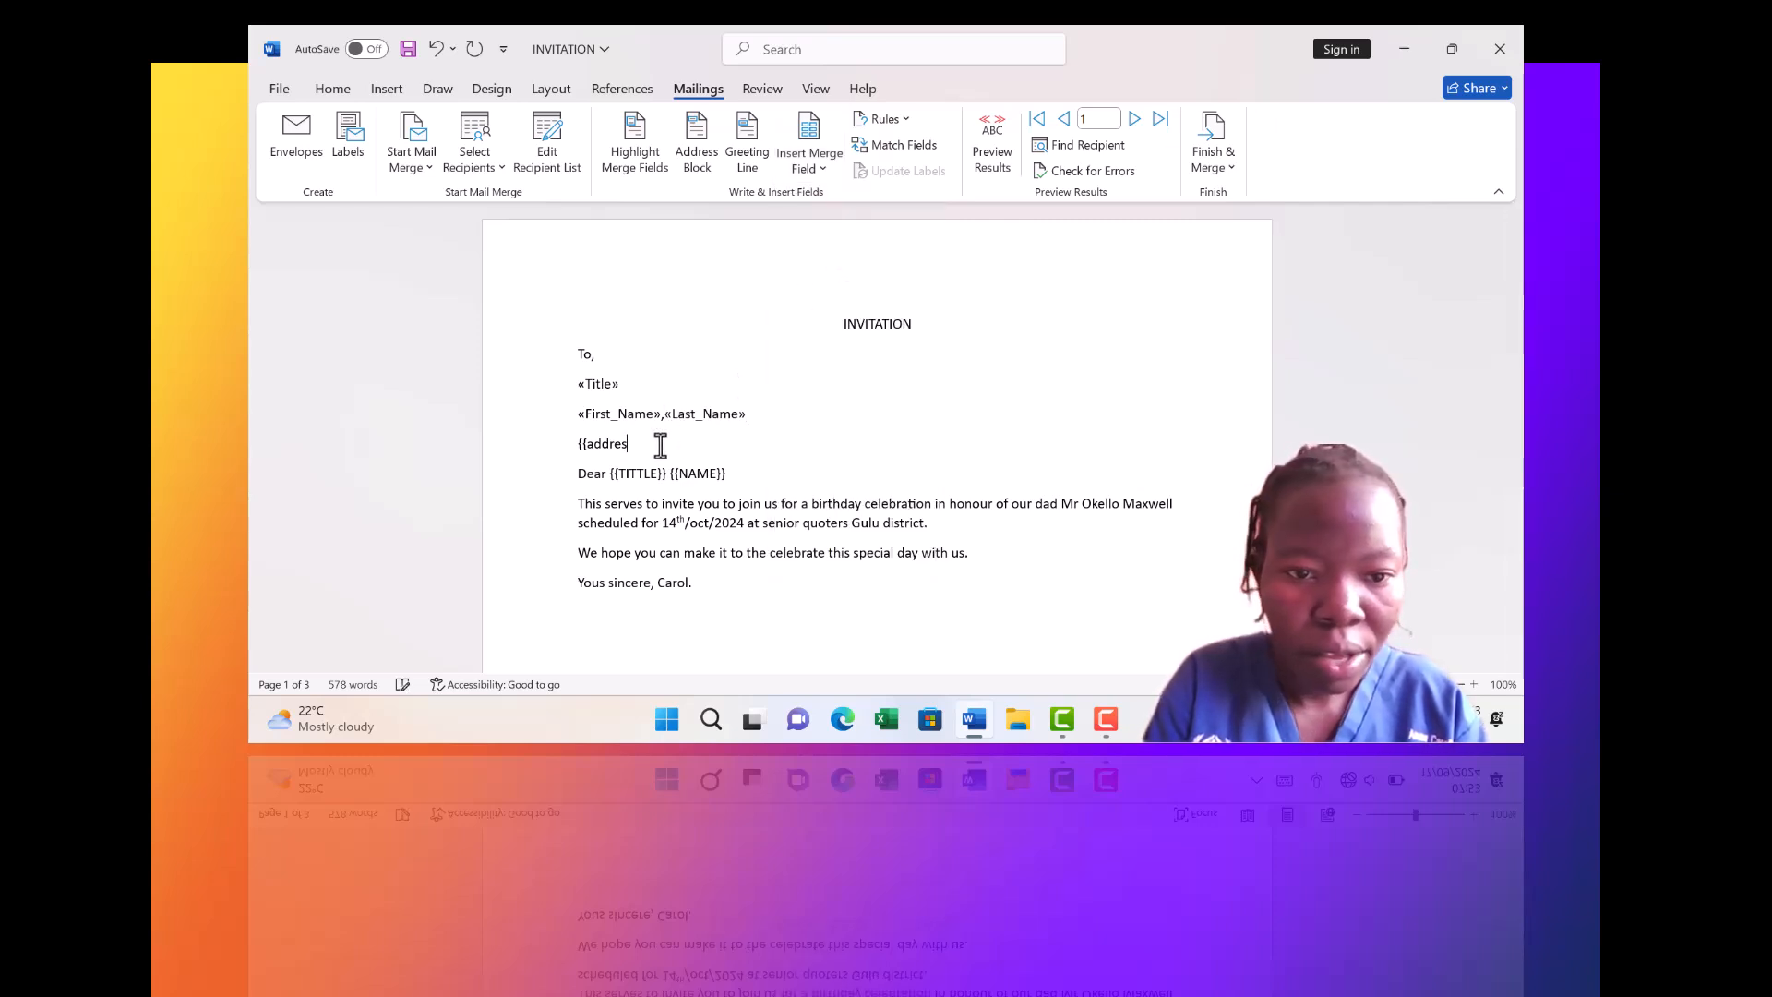
{"action": "key", "text": "BackSpace"}
{"action": "key", "text": "BackSpace"}
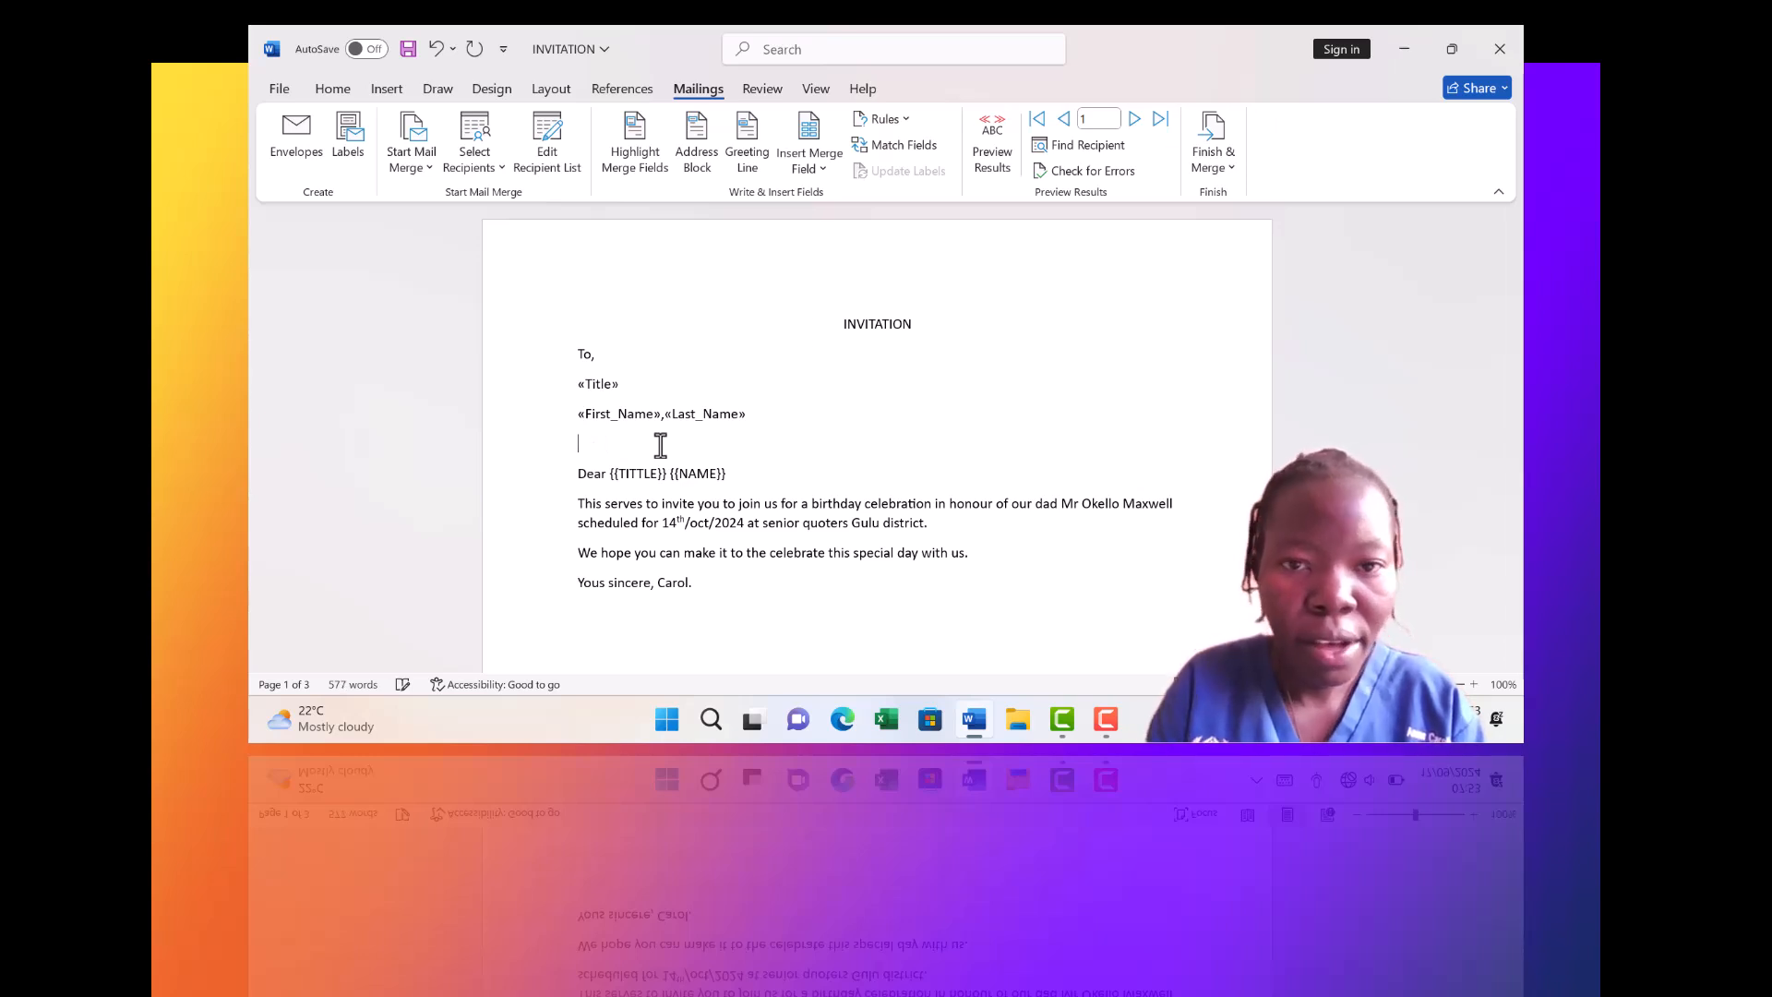
{"action": "left_click", "coordinate": [821, 168]}
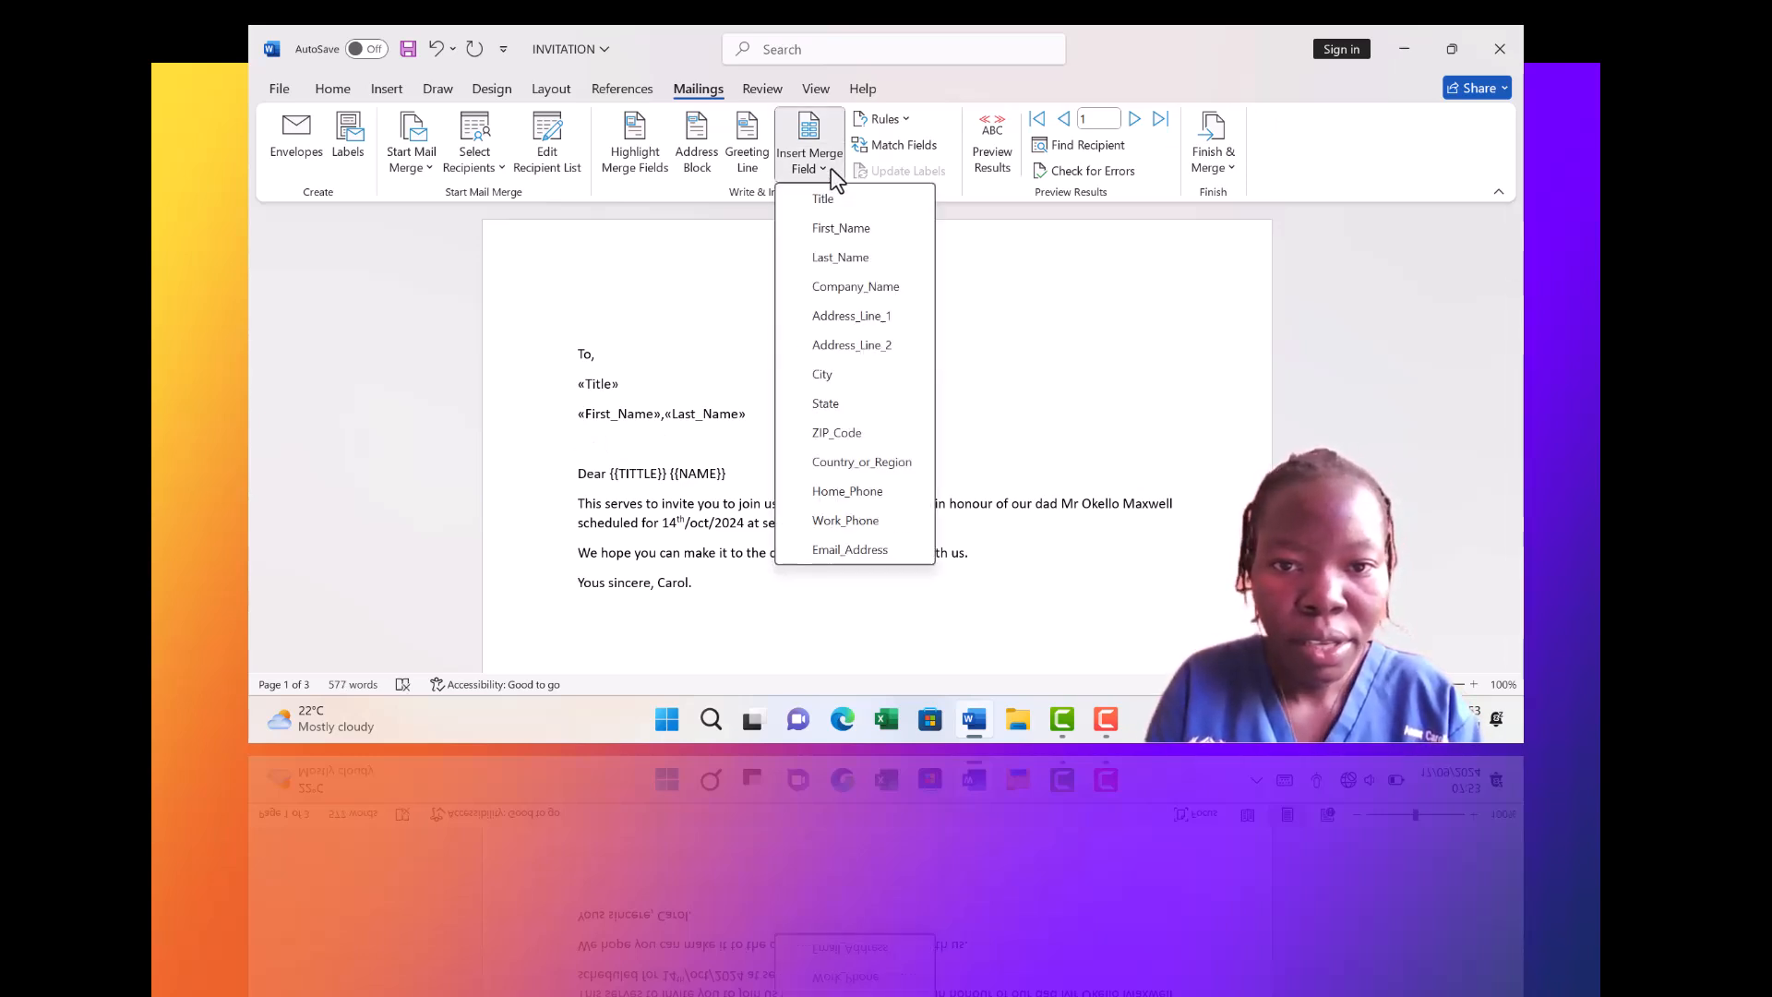
{"action": "left_click", "coordinate": [696, 316]}
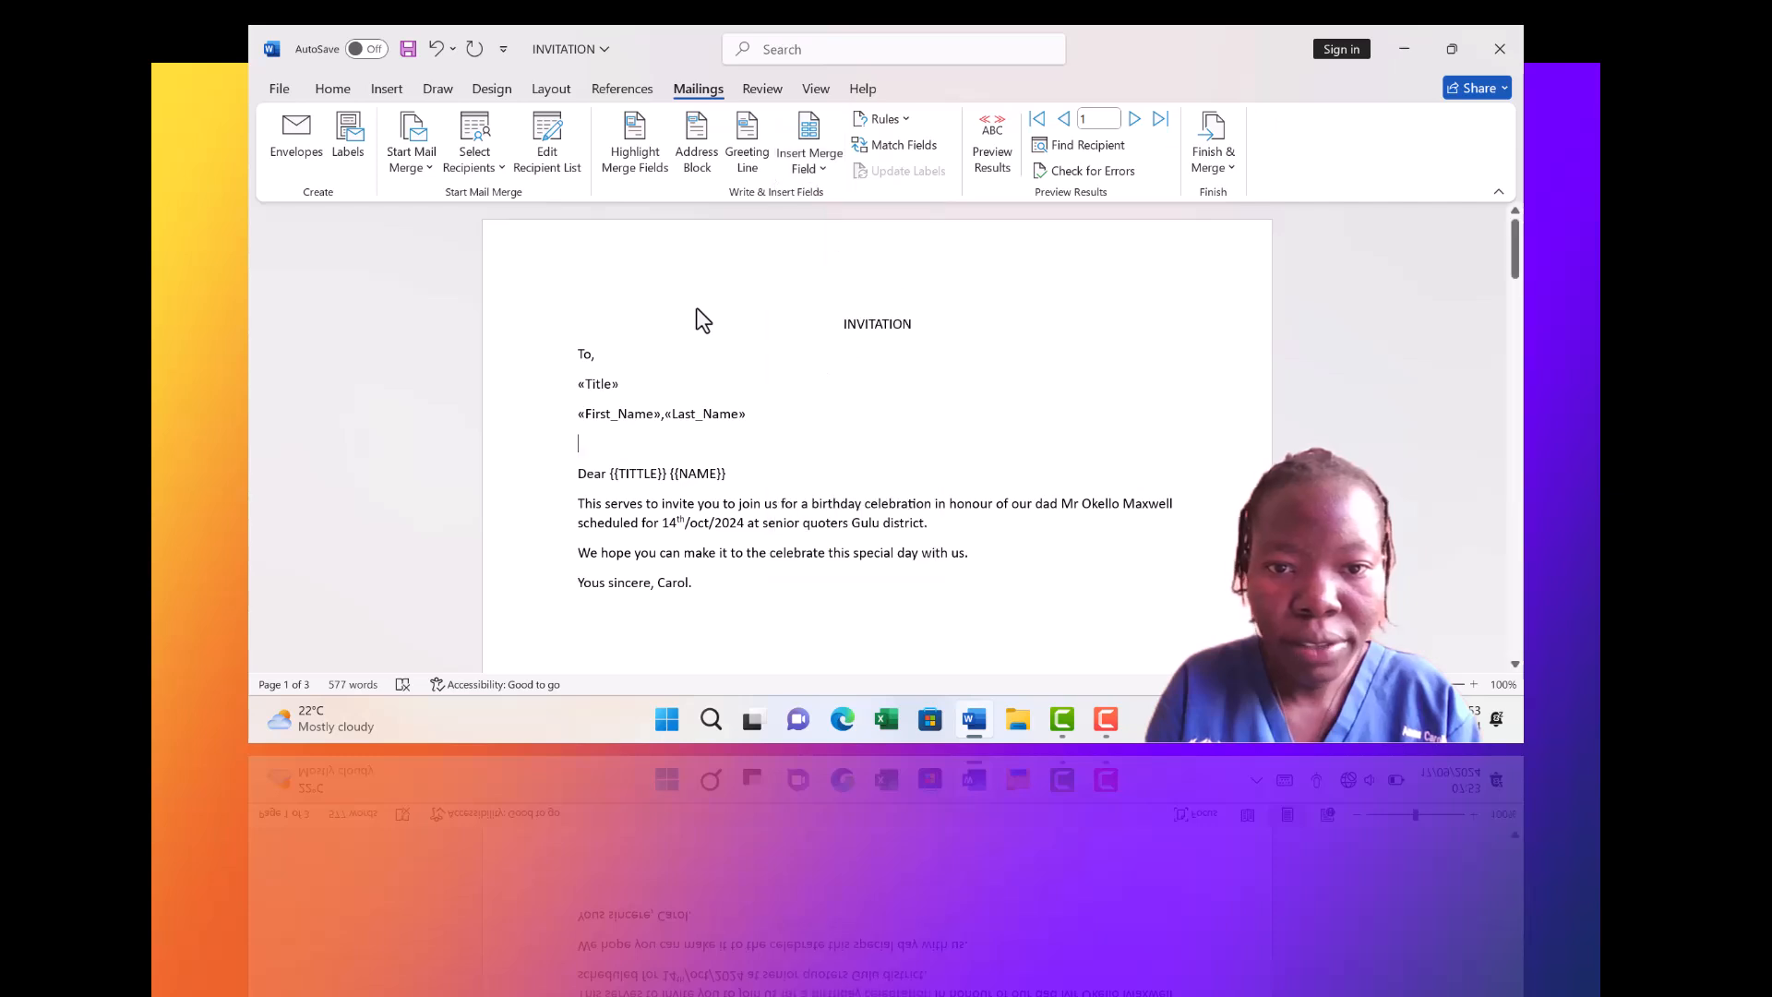
{"action": "left_click", "coordinate": [829, 318]}
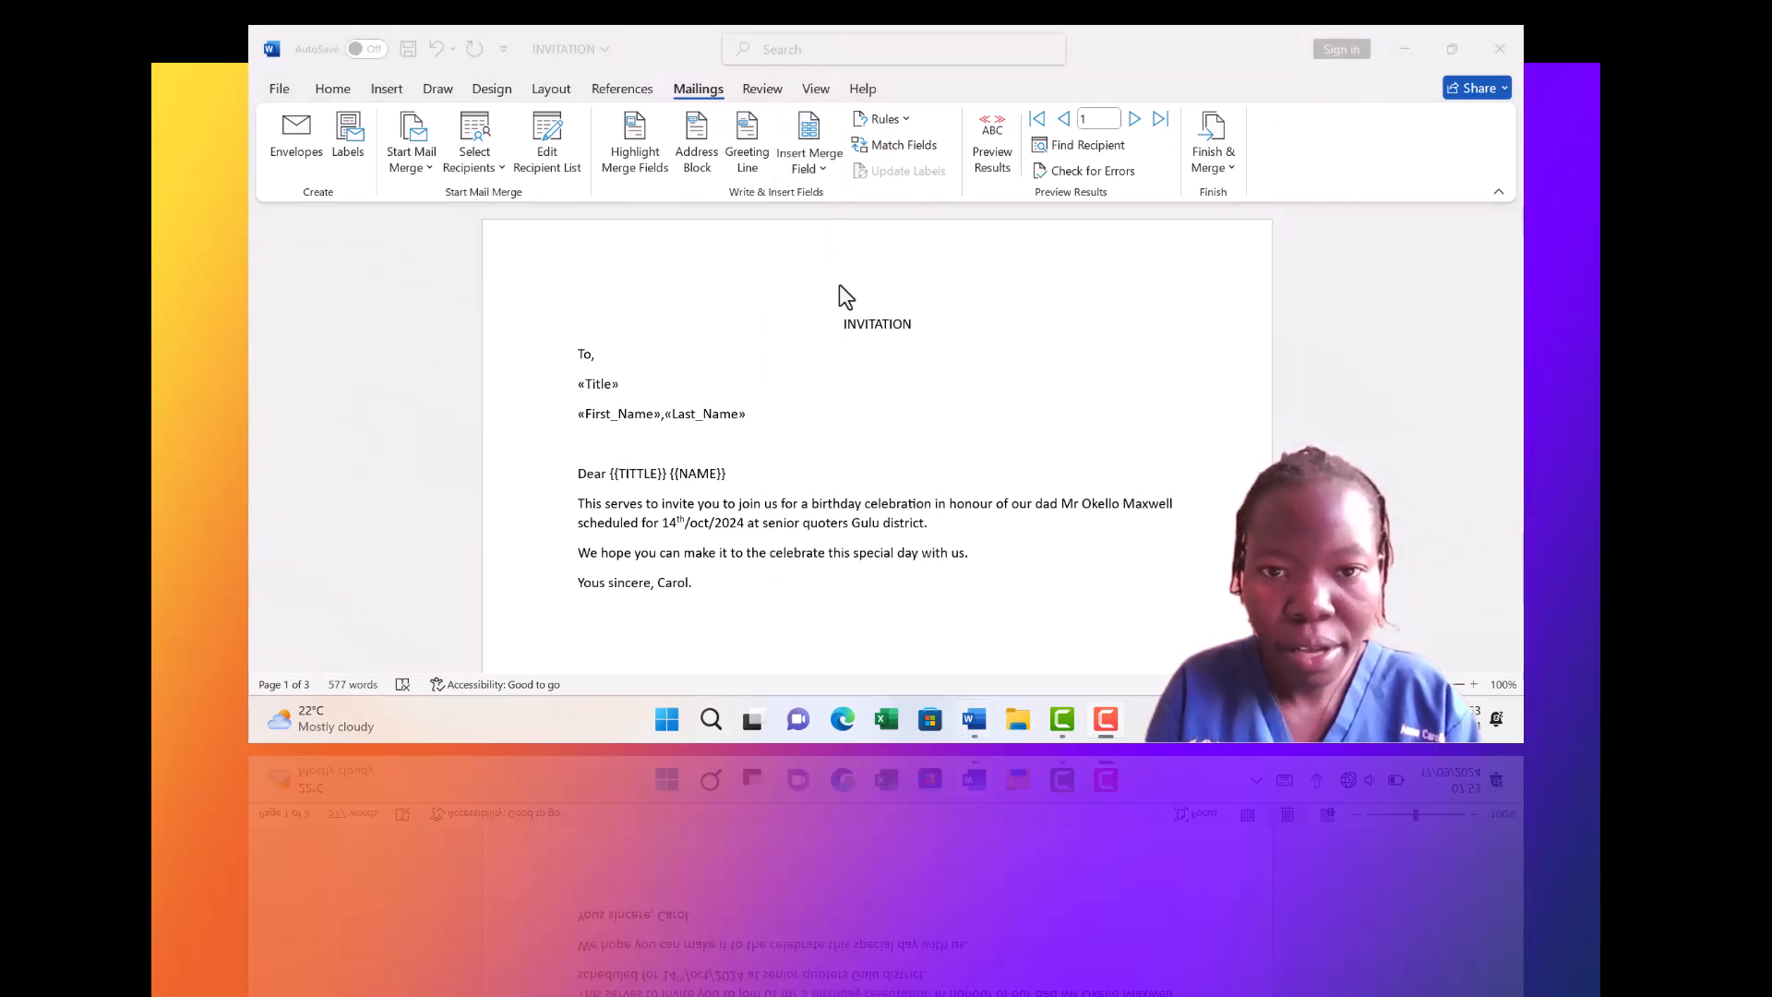
{"action": "left_click", "coordinate": [821, 170]}
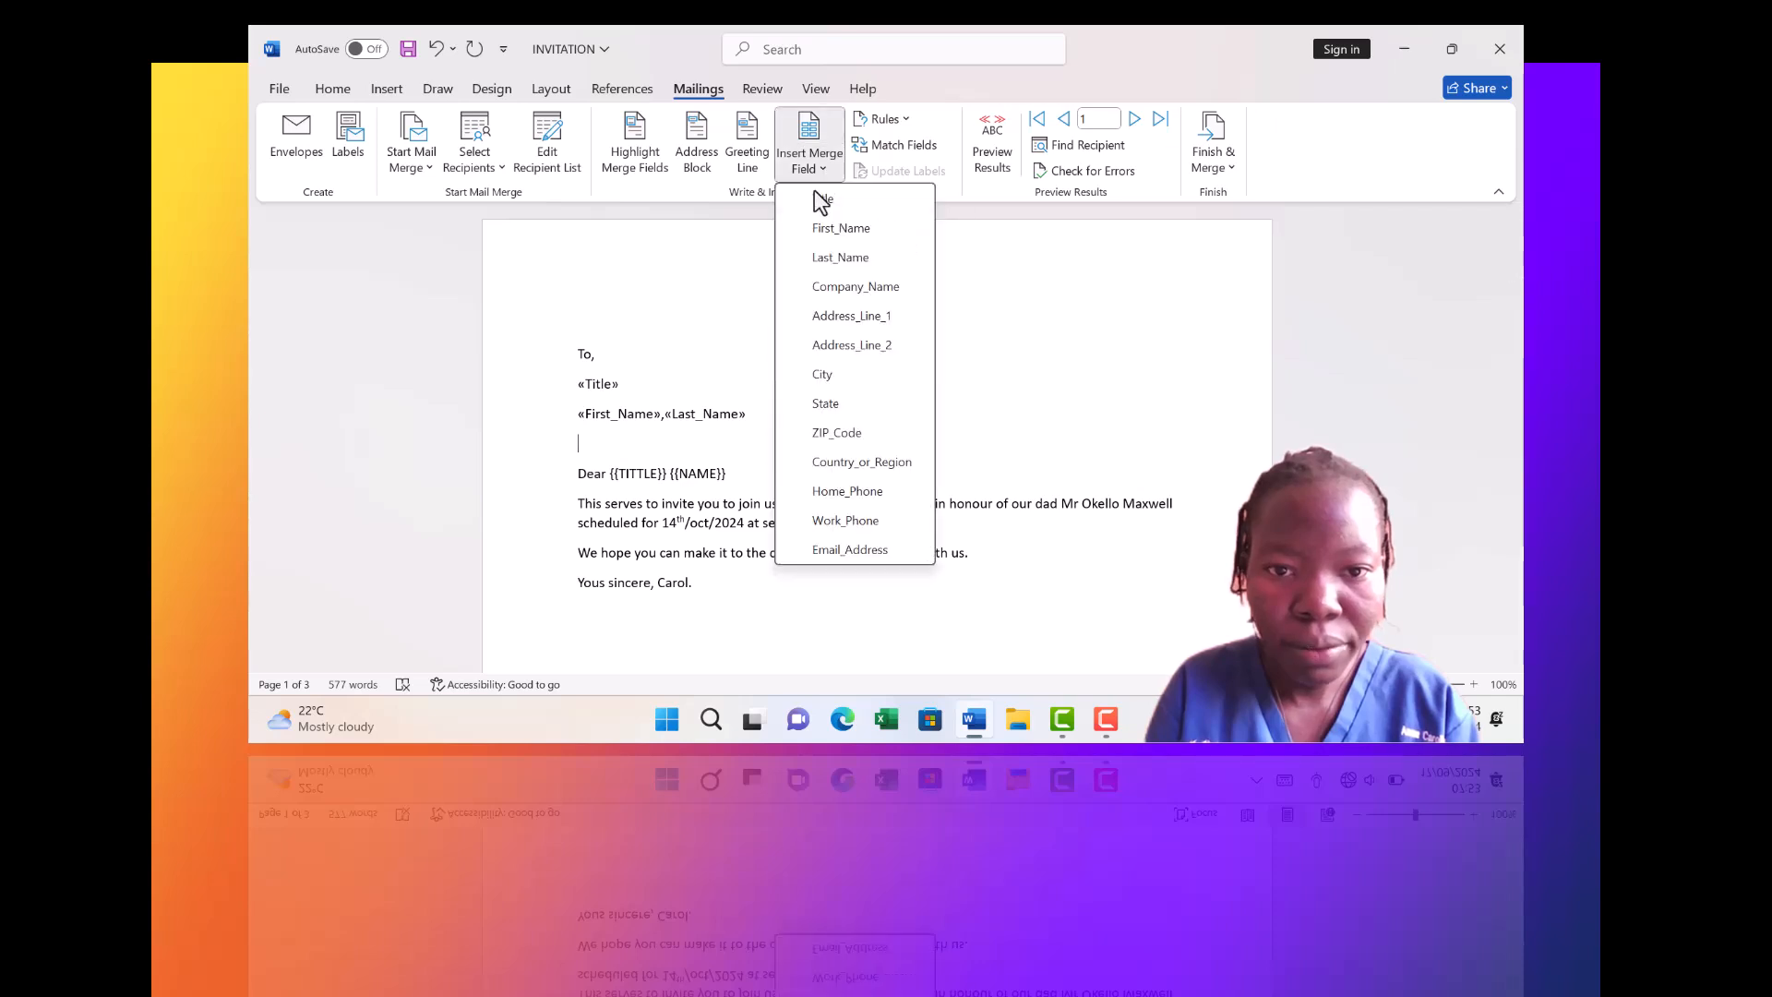
{"action": "left_click", "coordinate": [827, 318]}
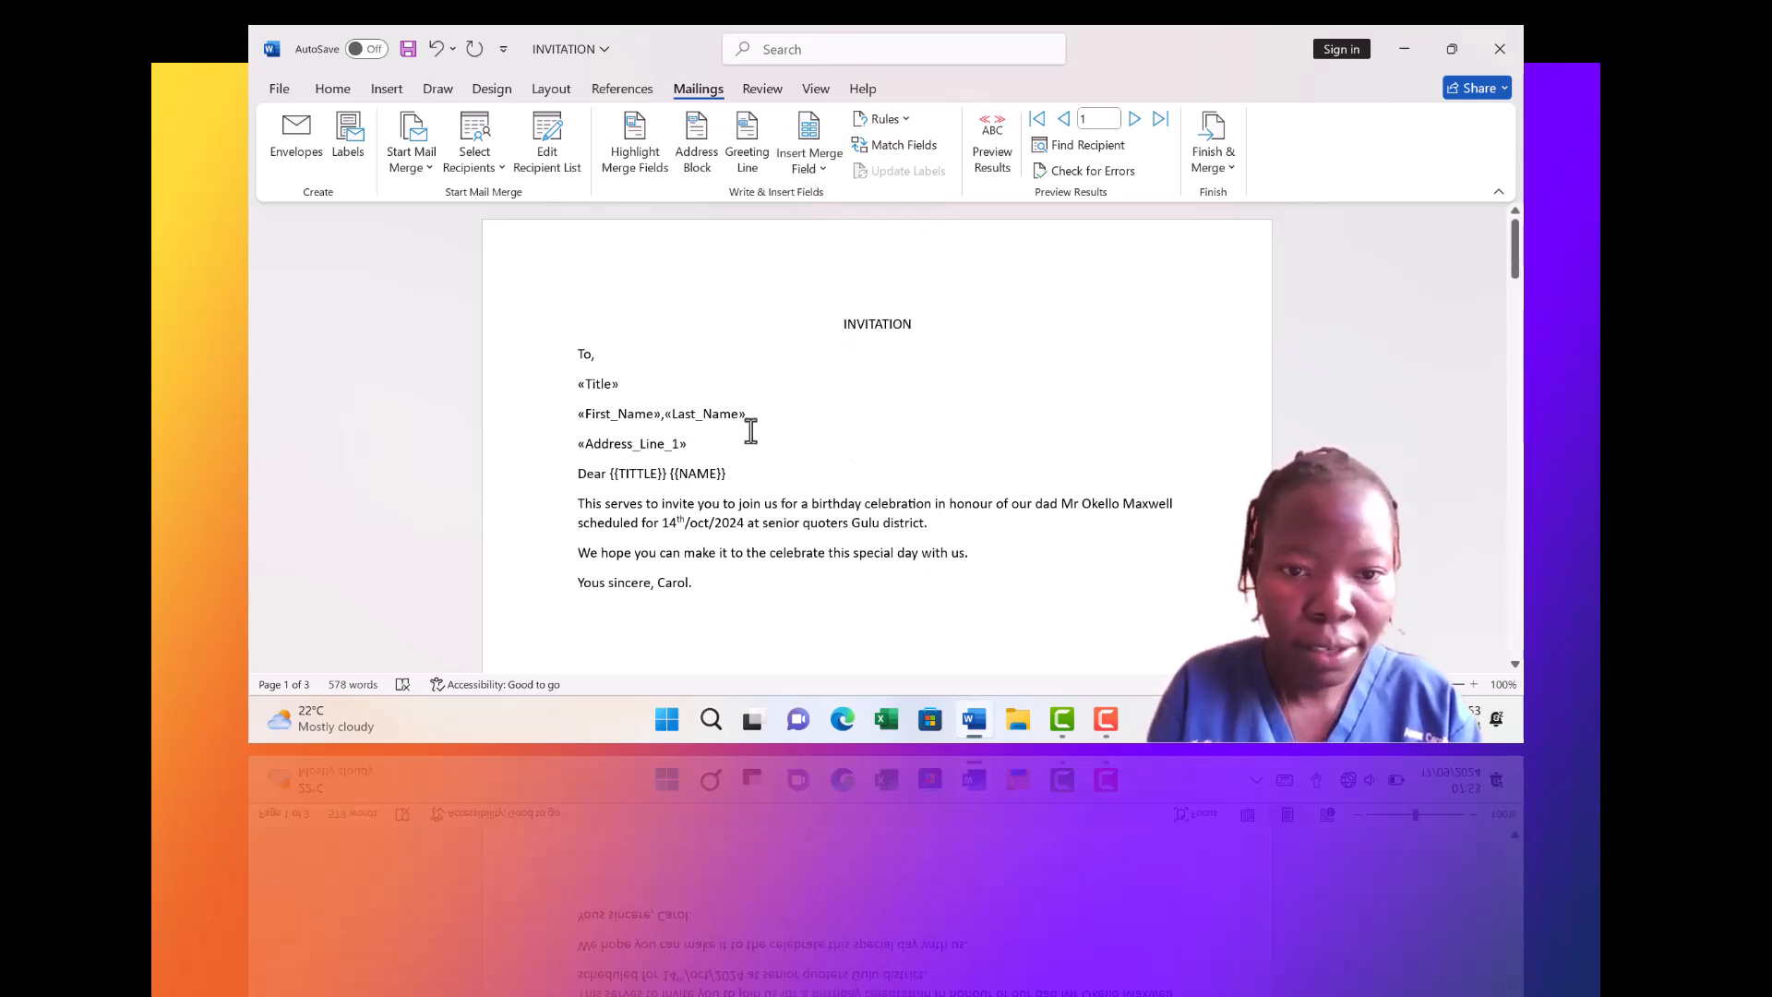
Swap the {{TITTLE}} {{NAME}} placeholders after Dear for «Title» «First_Name» «Last_Name»
{"action": "left_click", "coordinate": [734, 474]}
{"action": "key", "text": "BackSpace"}
{"action": "key", "text": "BackSpace"}
{"action": "key", "text": "BackSpace"}
{"action": "key", "text": "BackSpace"}
{"action": "key", "text": "BackSpace"}
{"action": "key", "text": "BackSpace"}
{"action": "key", "text": "BackSpace"}
{"action": "key", "text": "BackSpace"}
{"action": "key", "text": "BackSpace"}
{"action": "key", "text": "BackSpace"}
{"action": "key", "text": "BackSpace"}
{"action": "key", "text": "BackSpace"}
{"action": "key", "text": "BackSpace"}
{"action": "key", "text": "BackSpace"}
{"action": "key", "text": "BackSpace"}
{"action": "key", "text": "BackSpace"}
{"action": "key", "text": "BackSpace"}
{"action": "key", "text": "BackSpace"}
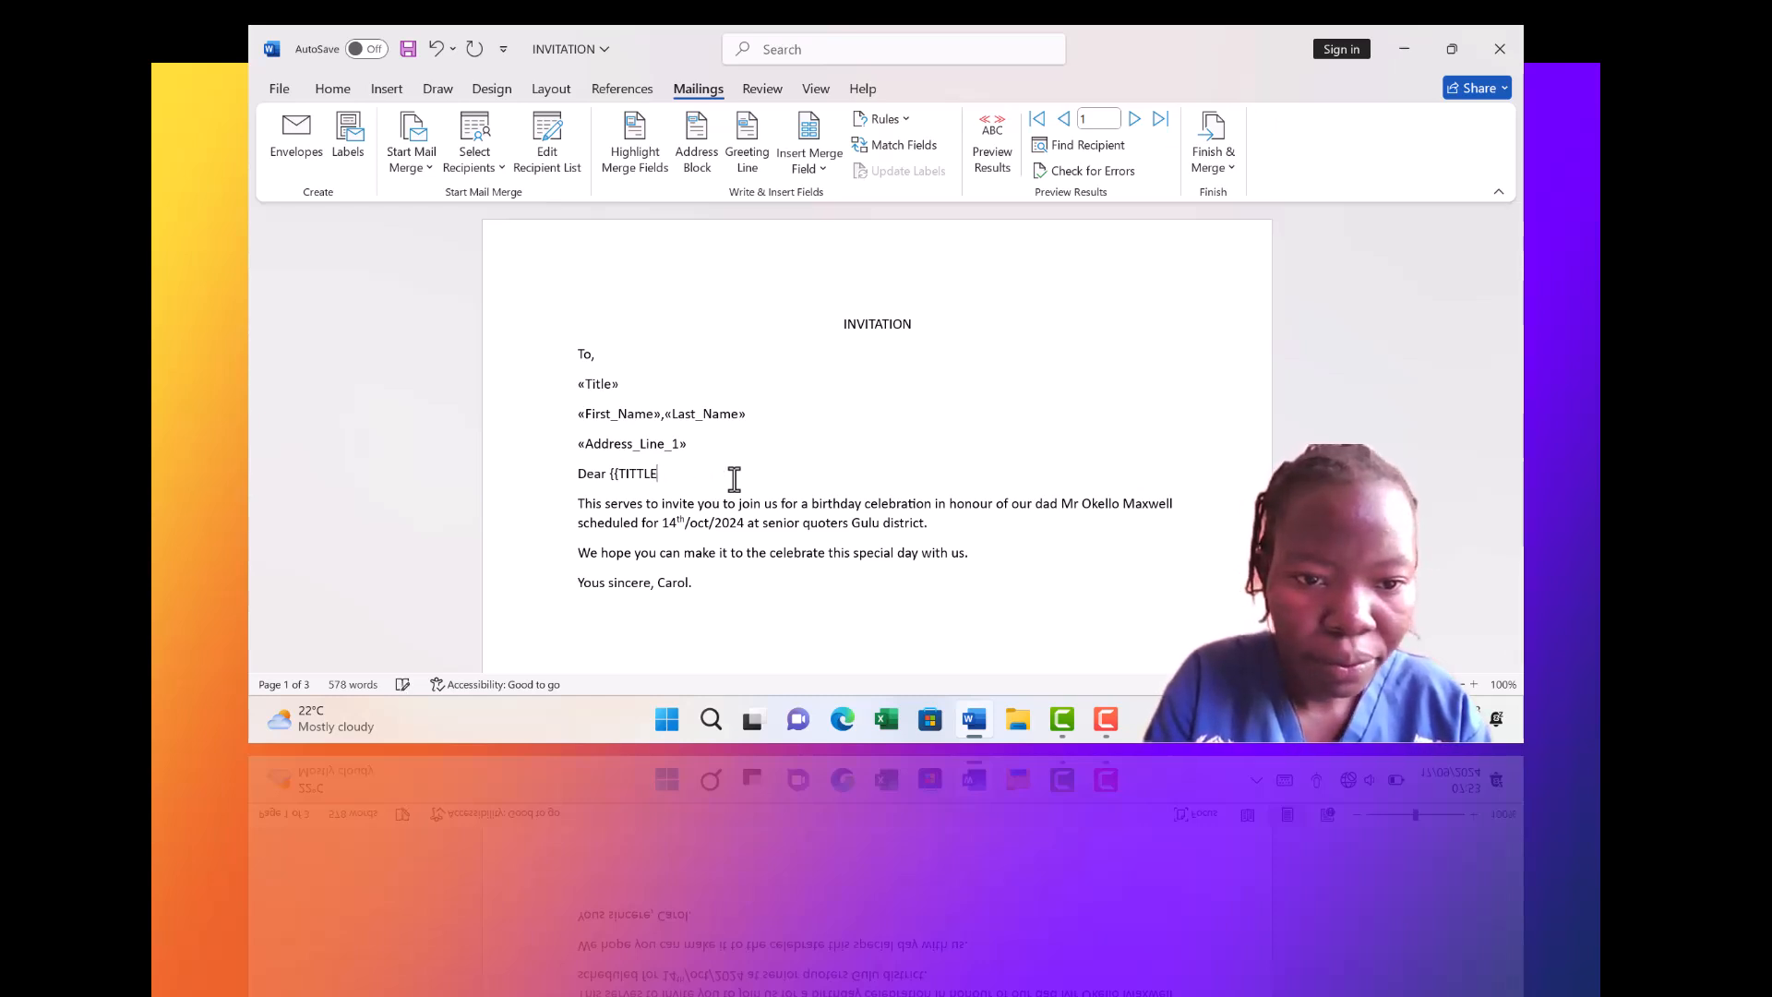
{"action": "key", "text": "BackSpace"}
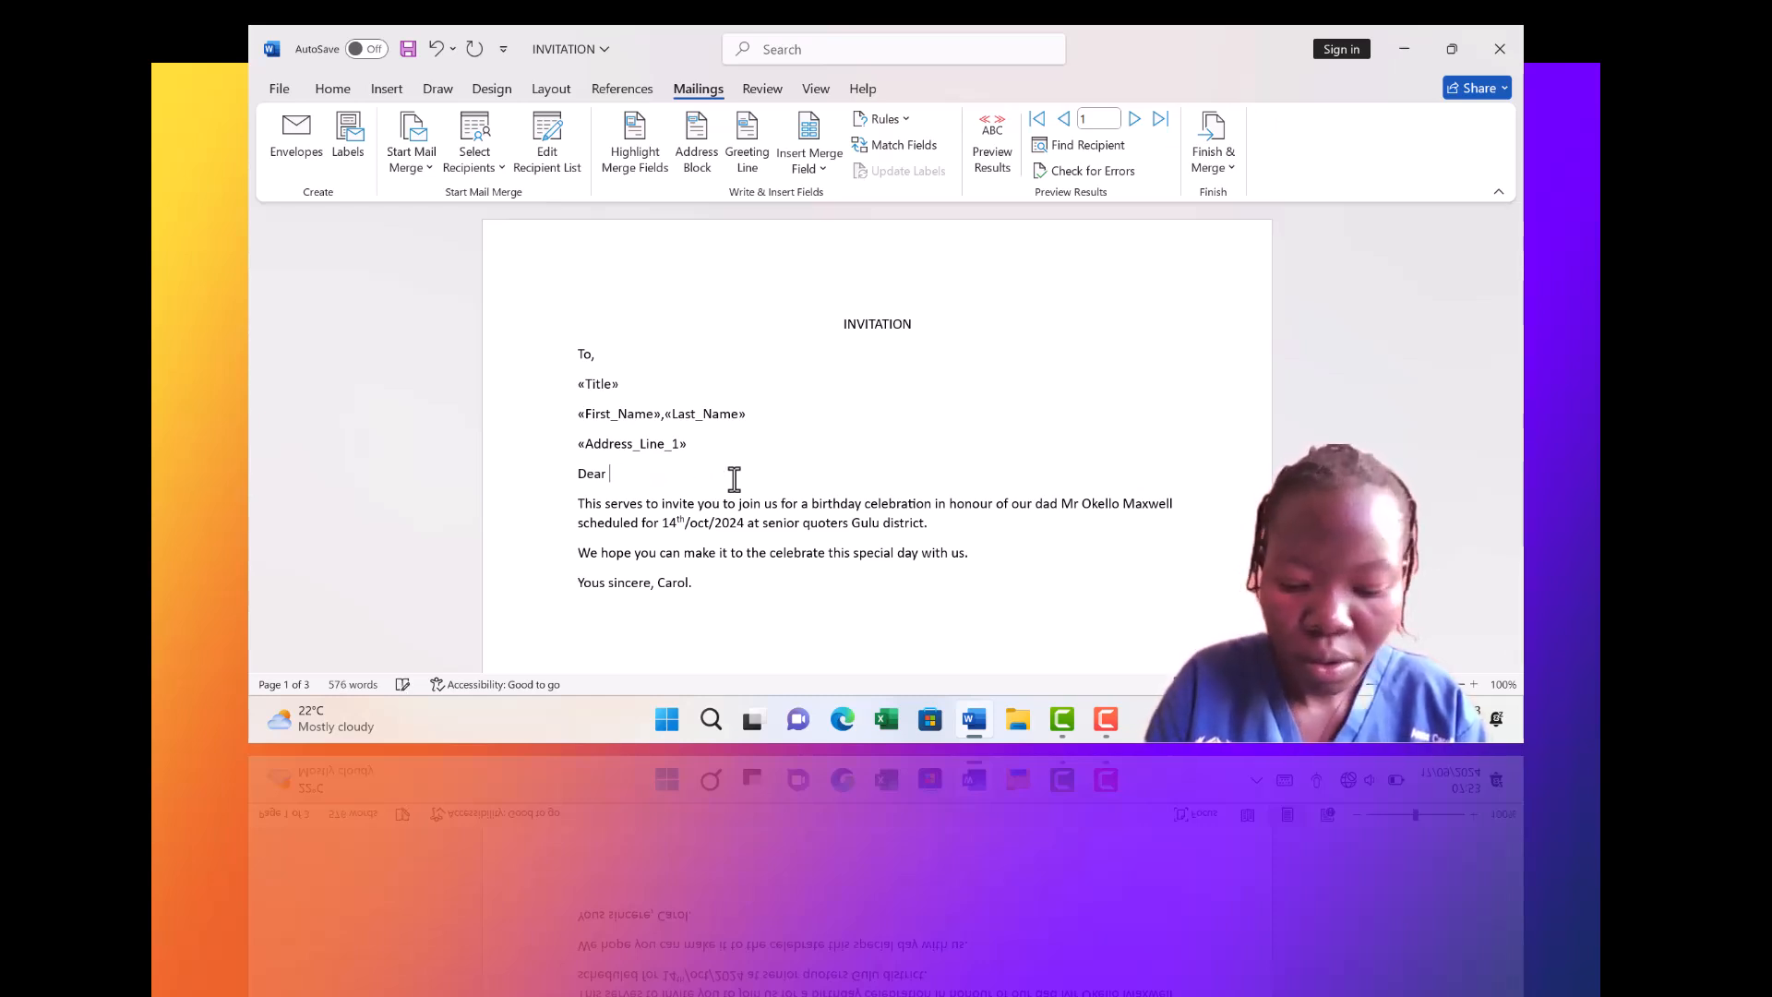
{"action": "left_click", "coordinate": [824, 169]}
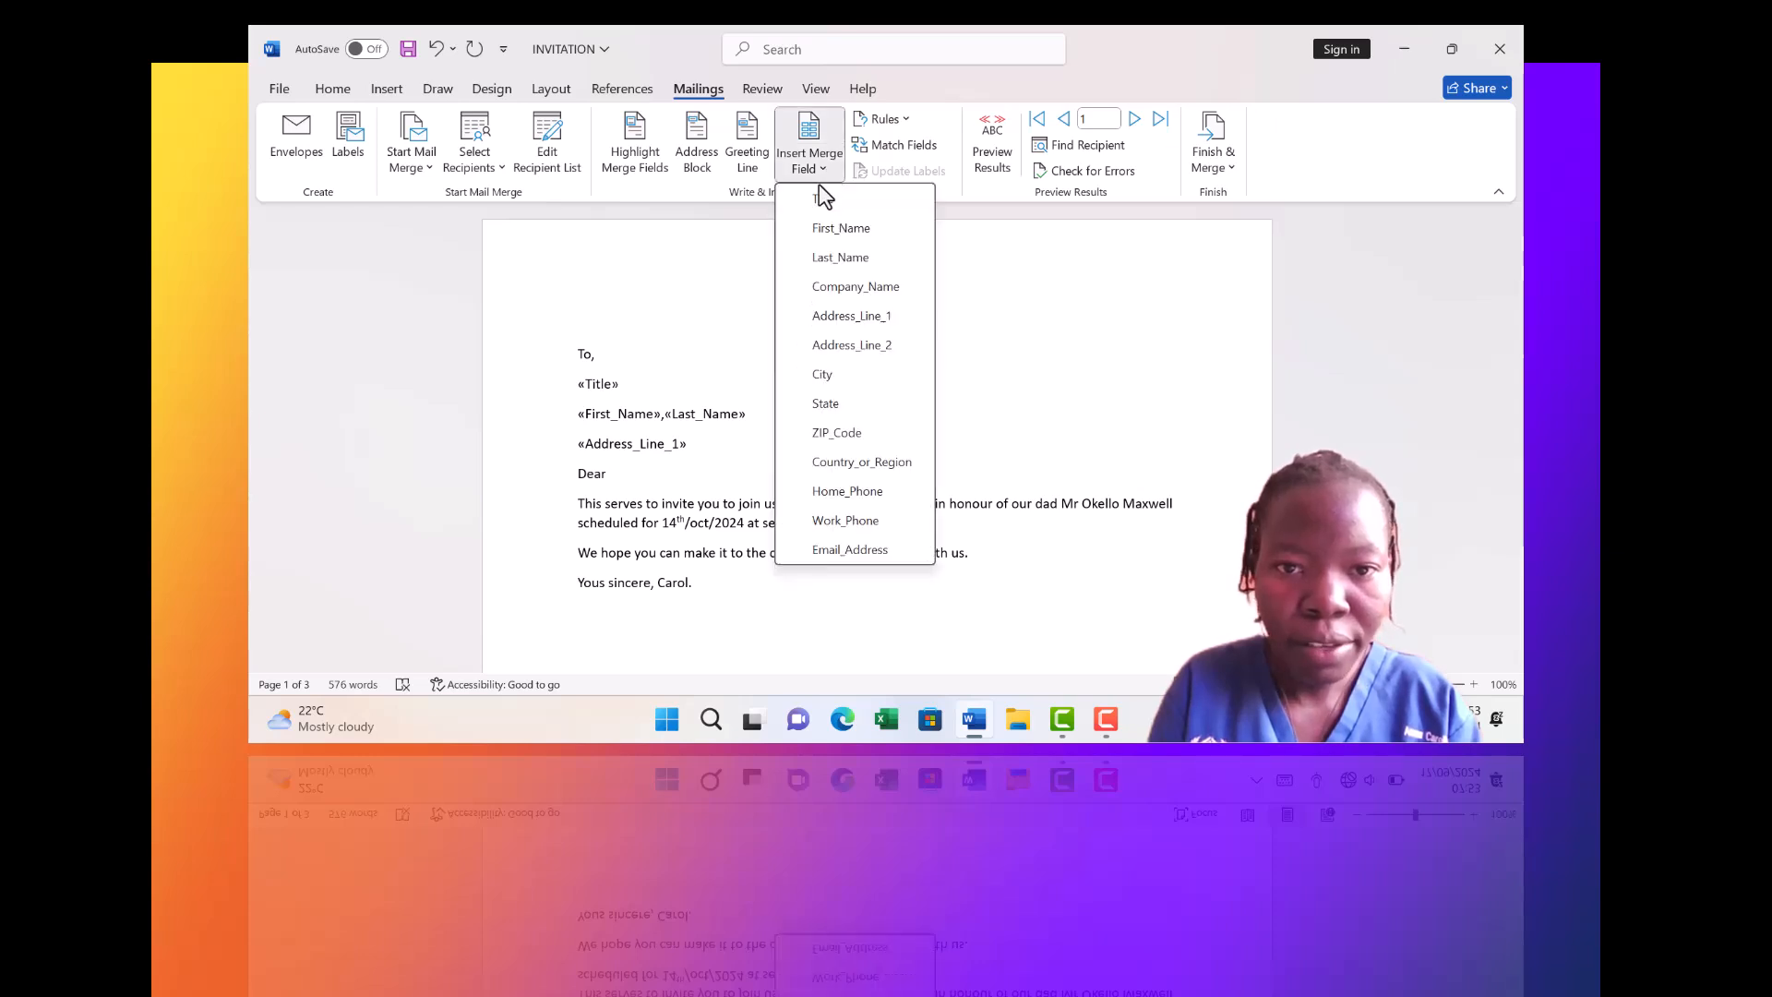
{"action": "left_click", "coordinate": [812, 192]}
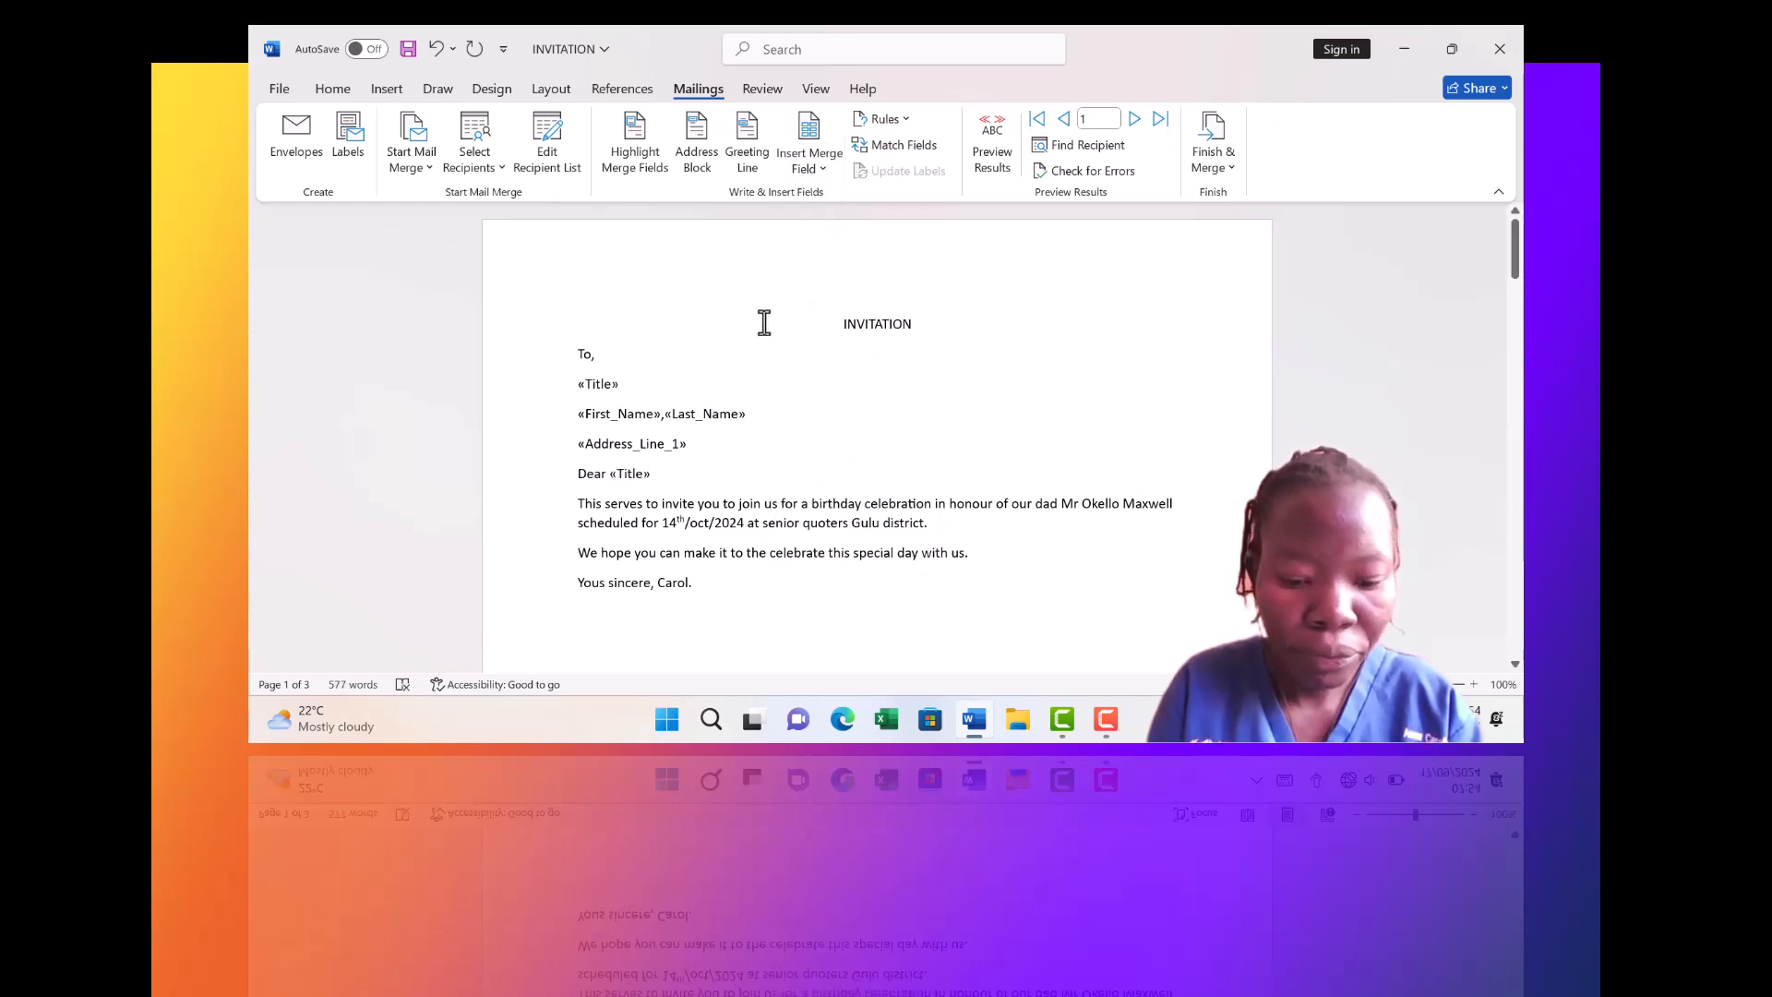
{"action": "left_click", "coordinate": [831, 170]}
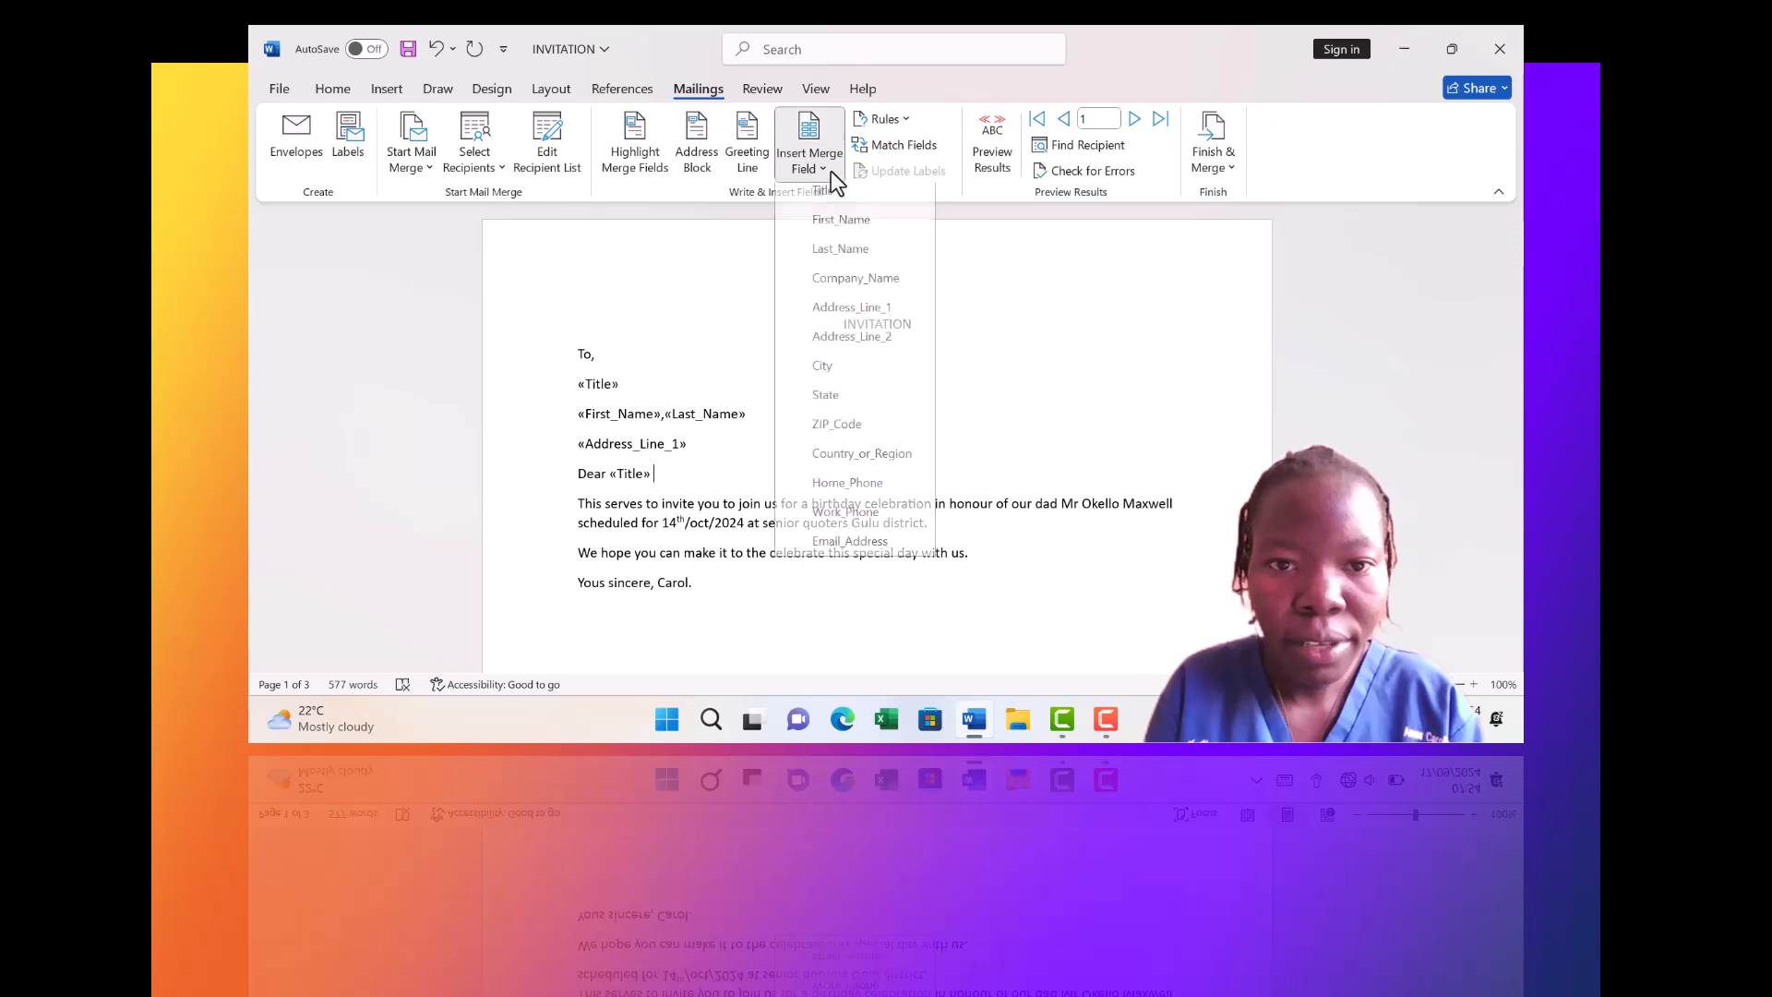
{"action": "left_click", "coordinate": [810, 231]}
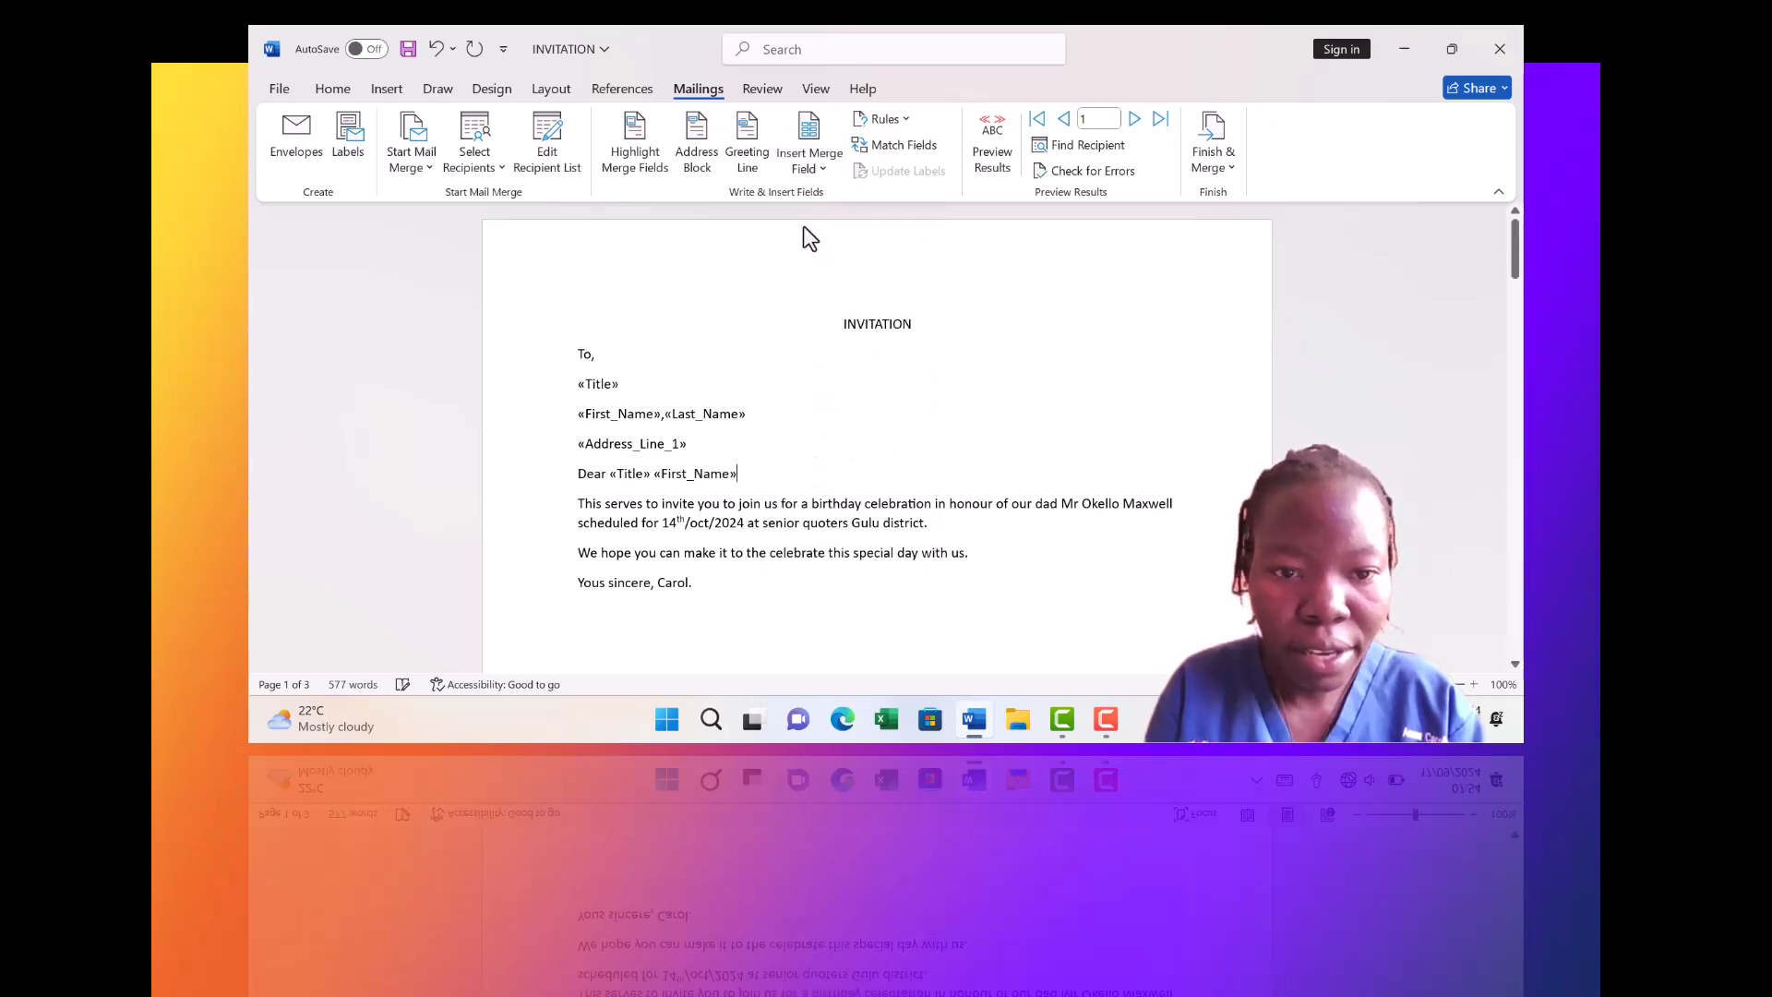
{"action": "left_click", "coordinate": [823, 168]}
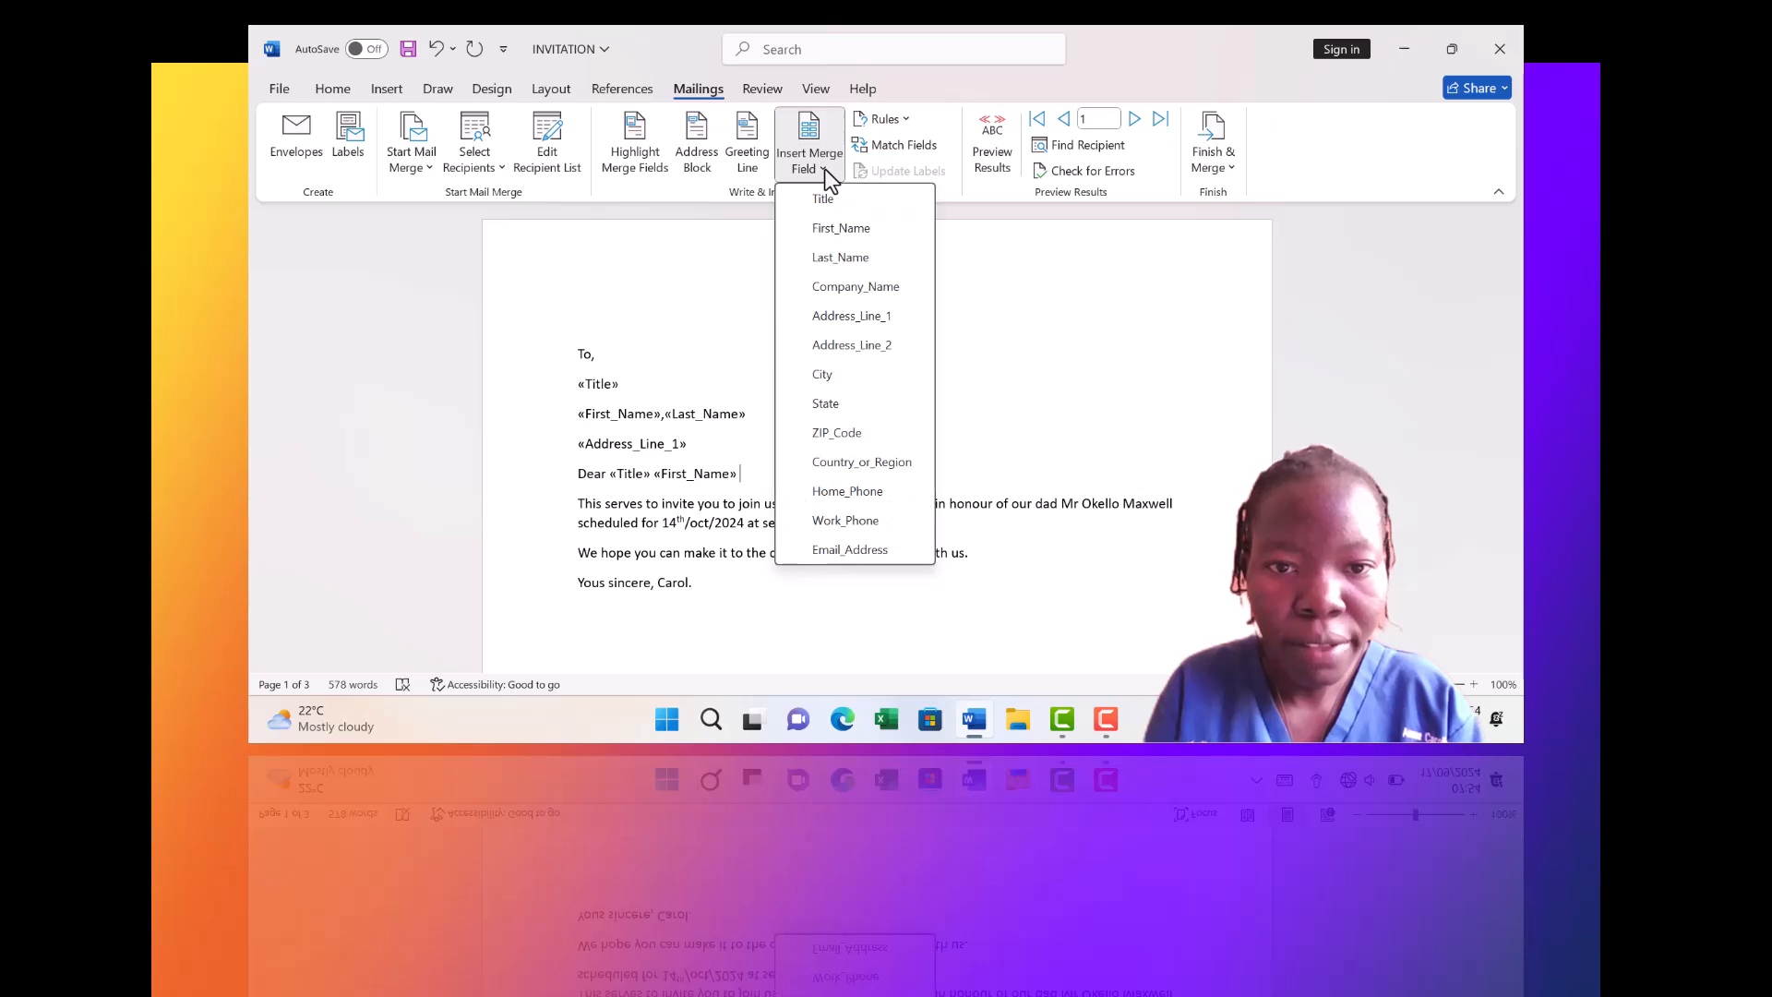
{"action": "left_click", "coordinate": [811, 258]}
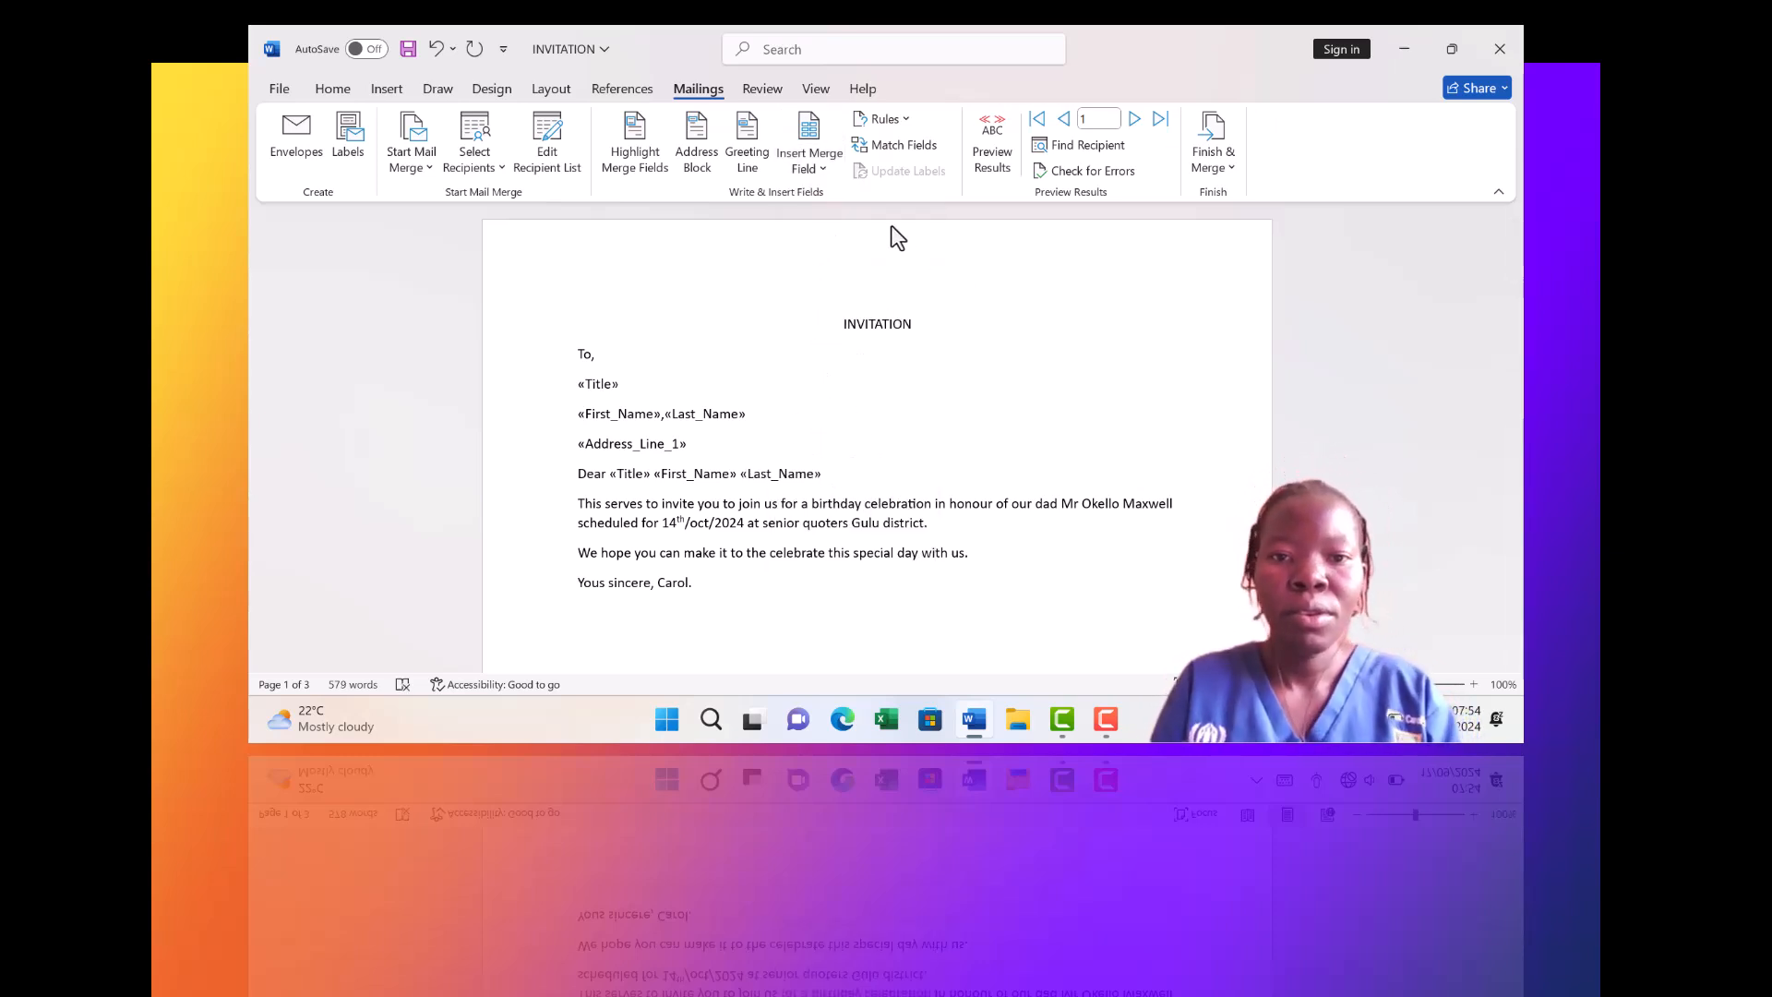
{"action": "key", "text": "F10"}
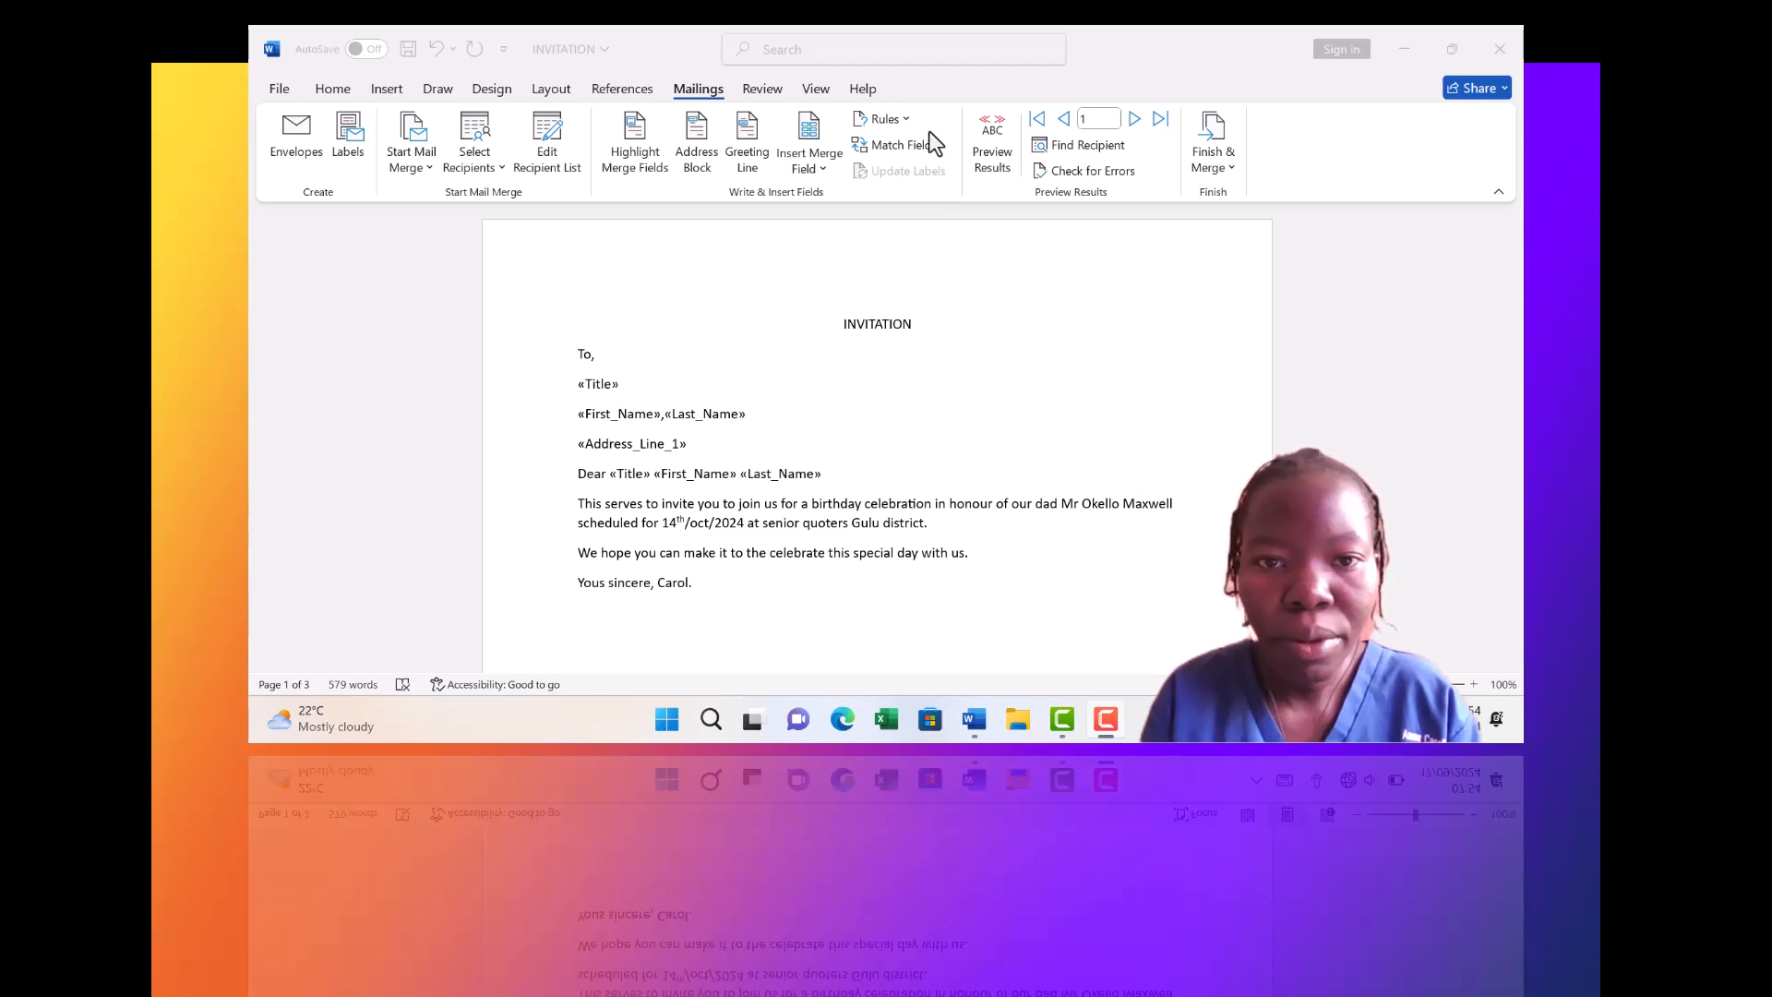
Turn on Preview Results to see the letter filled with the first recipient's data
{"action": "left_click", "coordinate": [998, 164]}
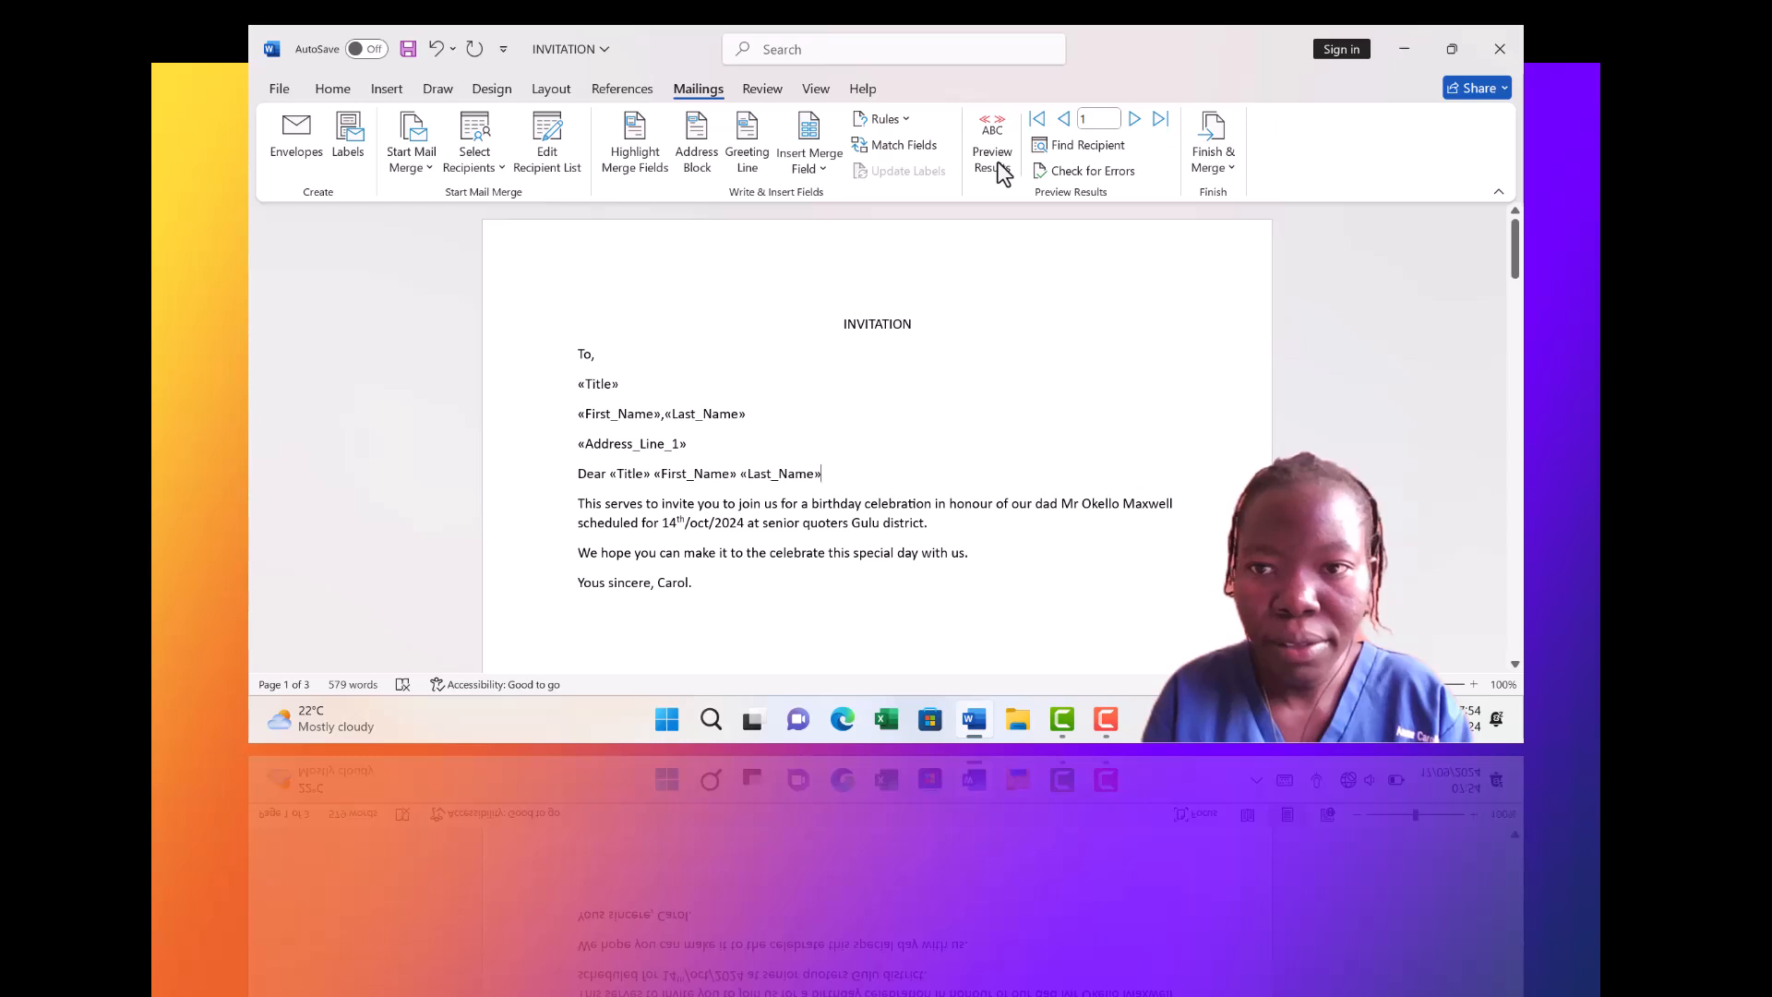
{"action": "left_click", "coordinate": [1003, 172]}
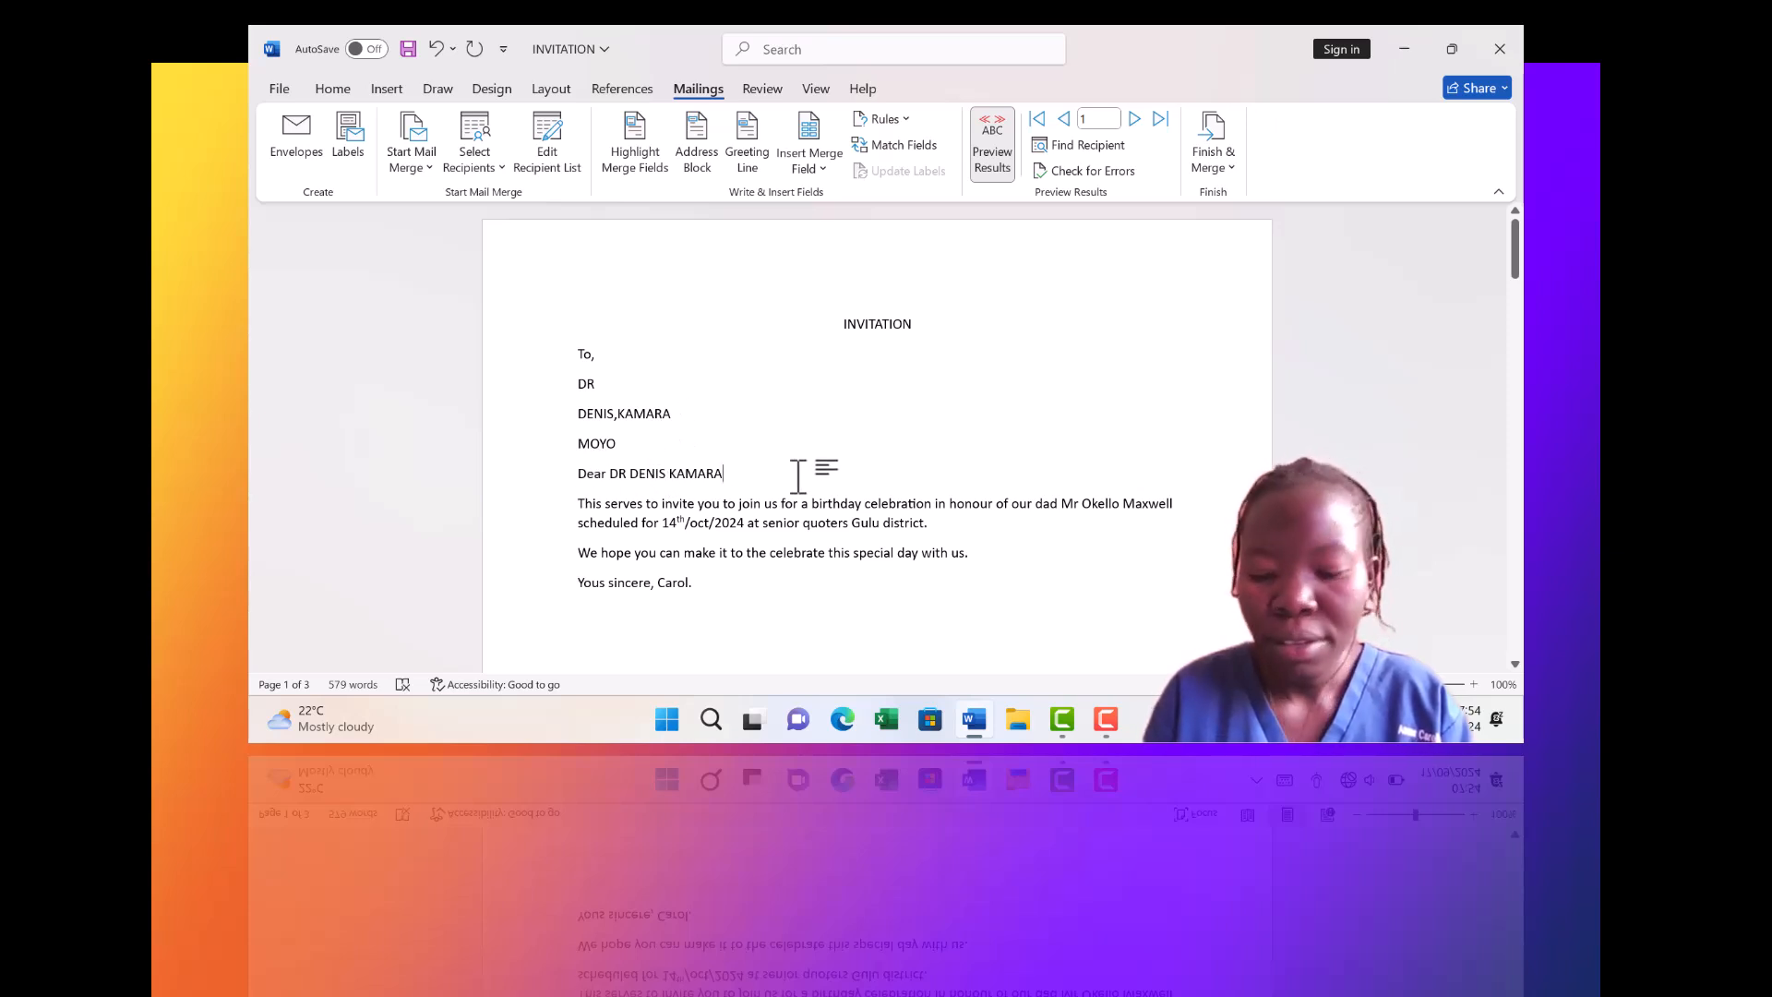
{"action": "key", "text": "Down"}
{"action": "key", "text": "Down"}
{"action": "key", "text": "Down"}
{"action": "key", "text": "Down"}
{"action": "key", "text": "Down"}
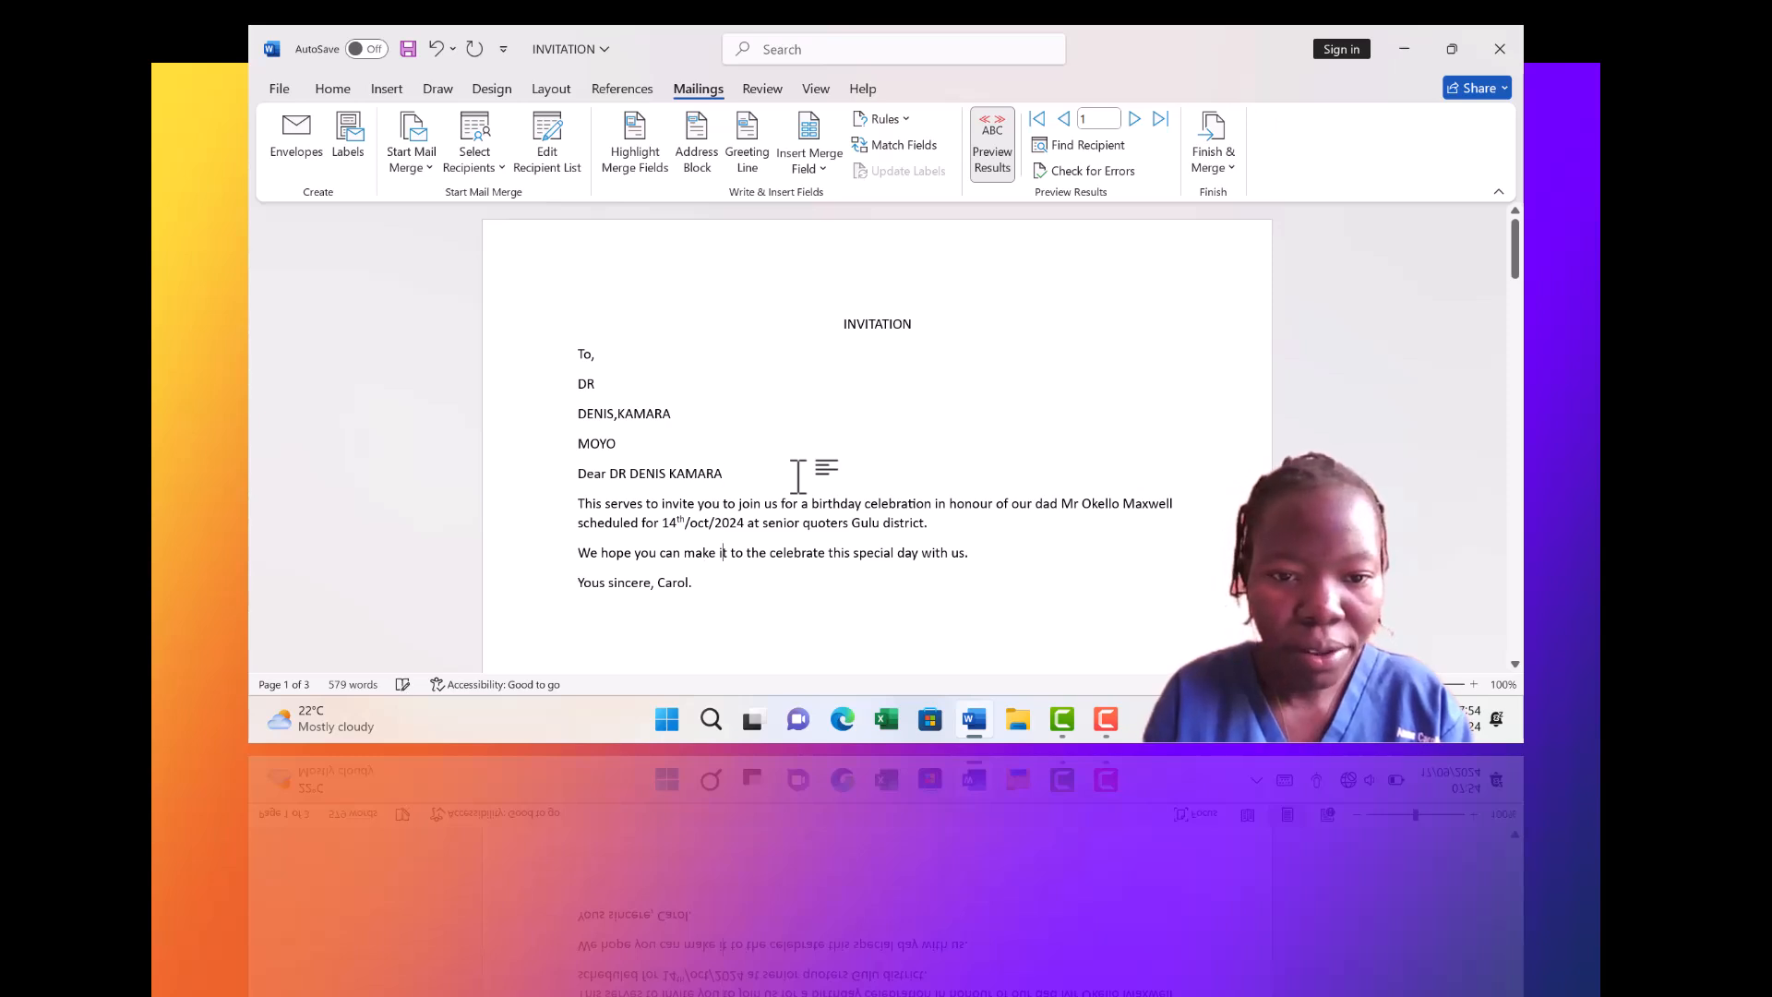
{"action": "scroll", "coordinate": [798, 475], "scroll_direction": "down", "scroll_amount": 10}
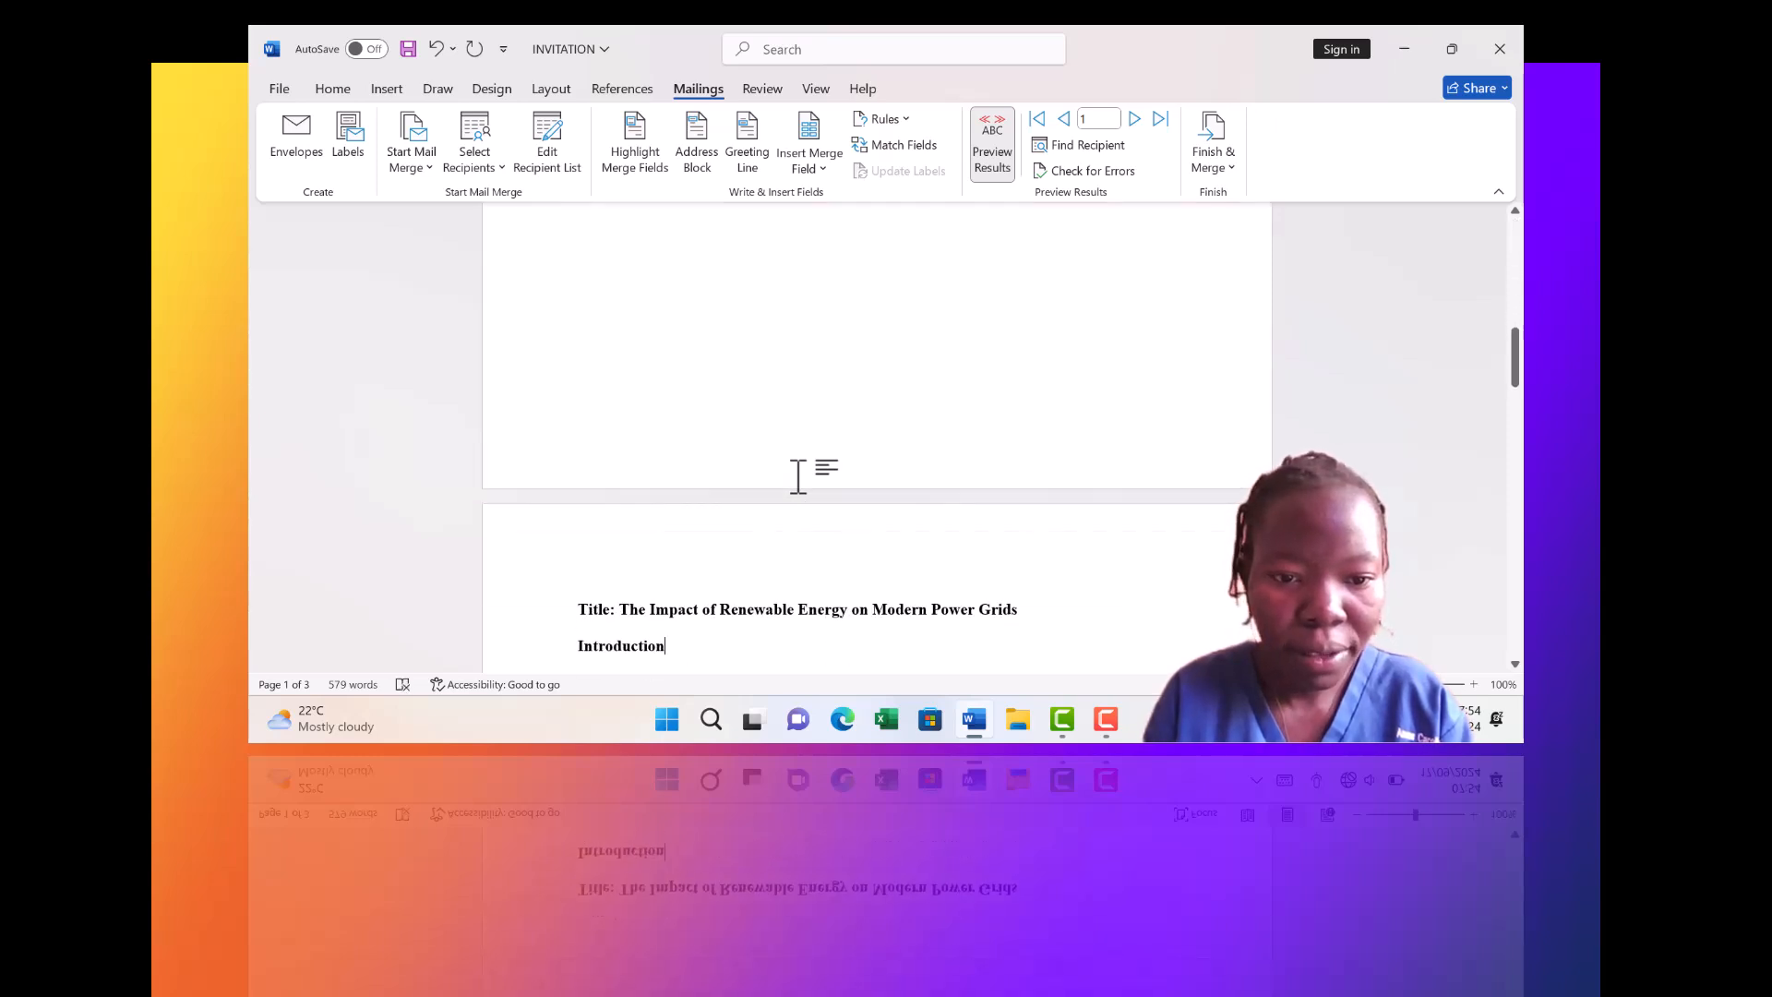
{"action": "scroll", "coordinate": [798, 475], "scroll_direction": "up", "scroll_amount": 3}
{"action": "scroll", "coordinate": [798, 475], "scroll_direction": "up", "scroll_amount": 4}
{"action": "scroll", "coordinate": [798, 475], "scroll_direction": "up", "scroll_amount": 2}
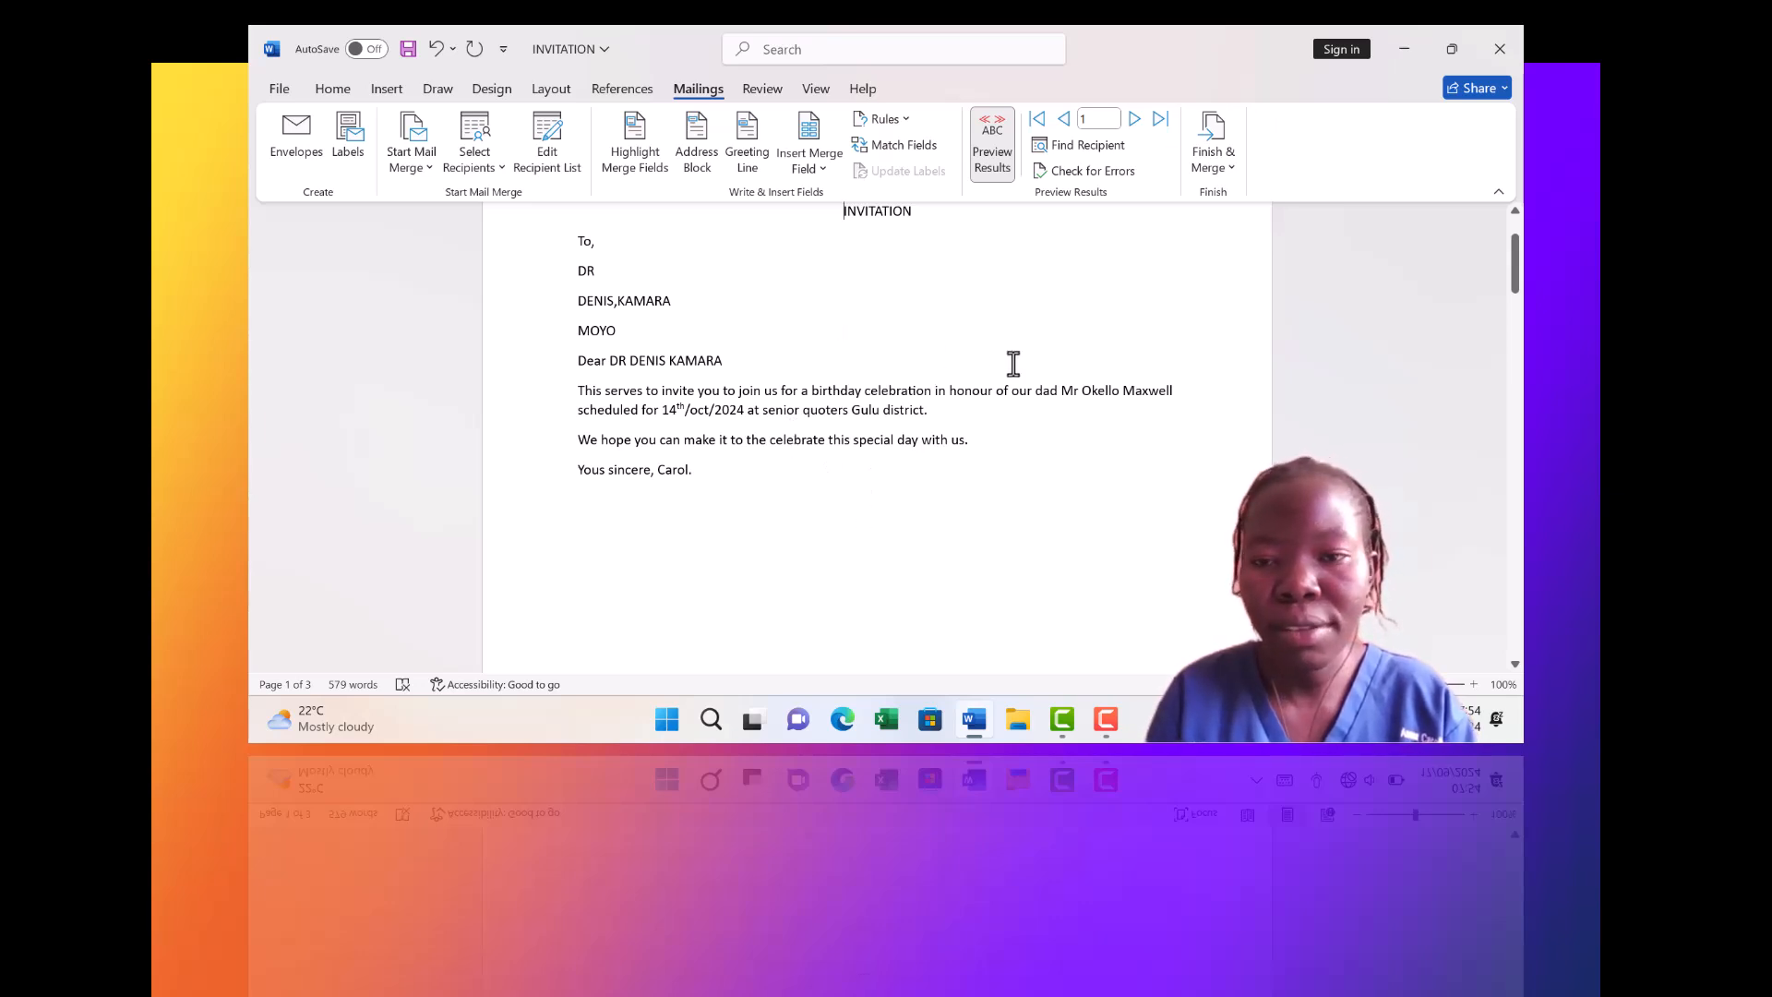
Step through the records from the last recipient back to record 1
{"action": "left_click", "coordinate": [1155, 122]}
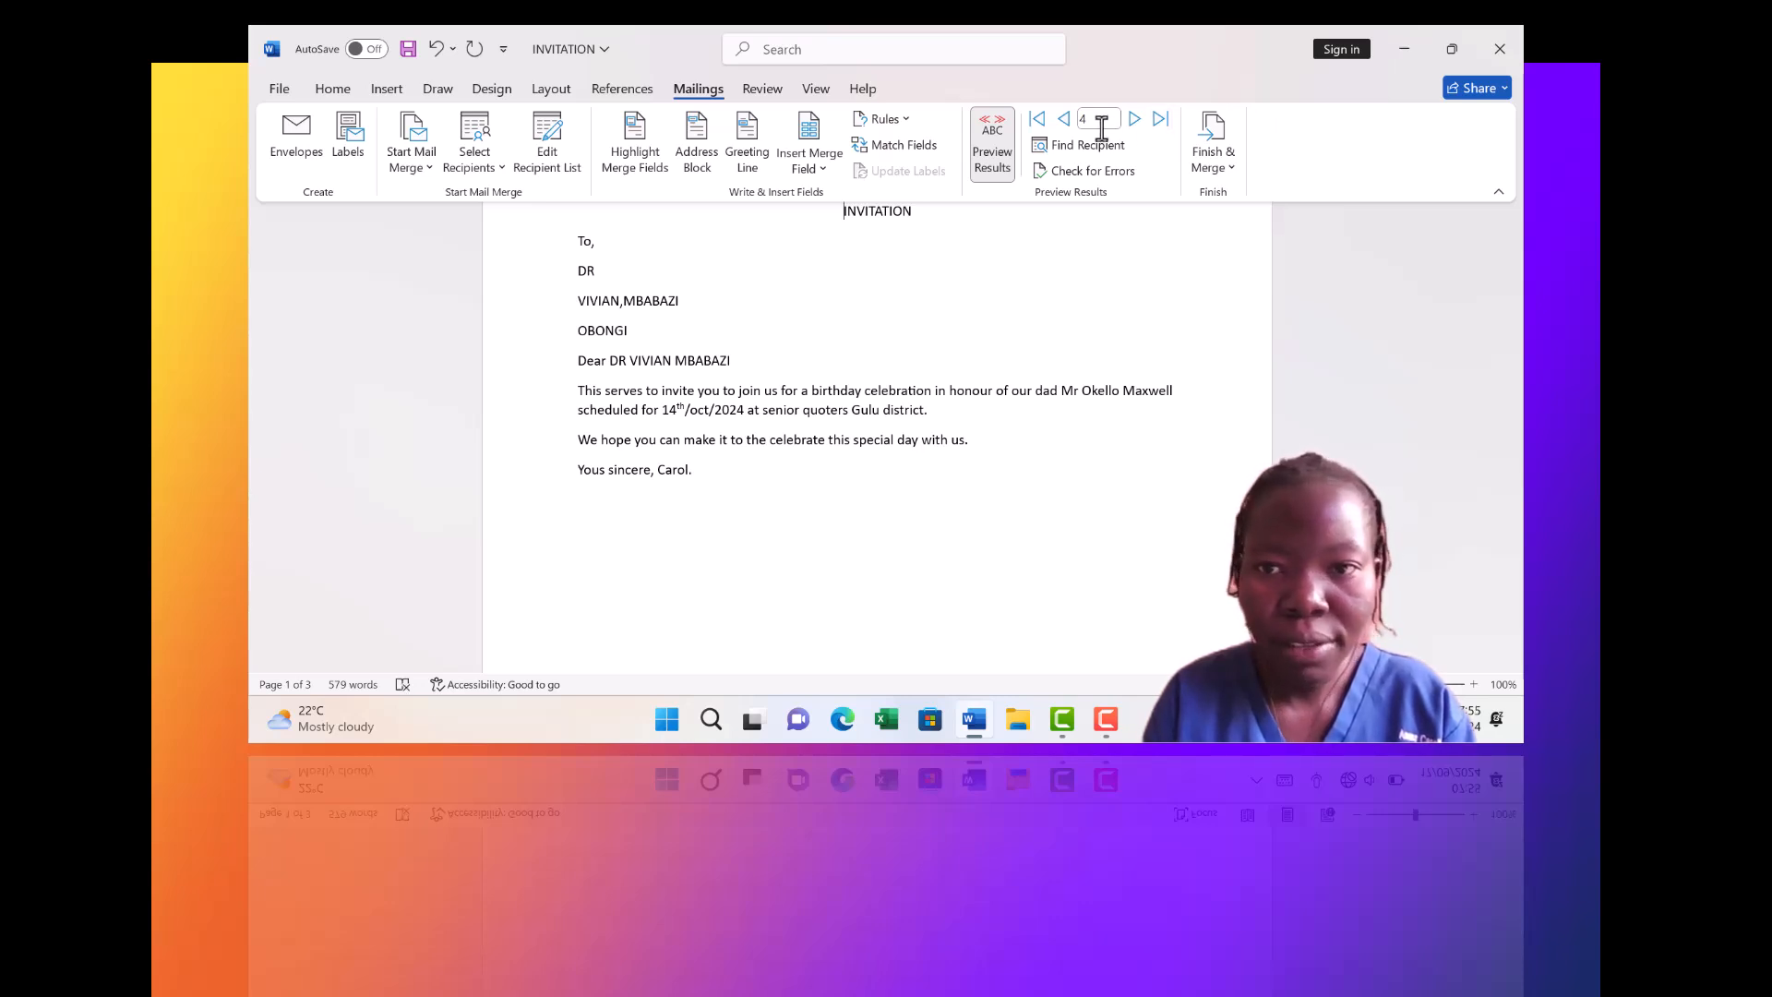
{"action": "left_click", "coordinate": [1064, 120]}
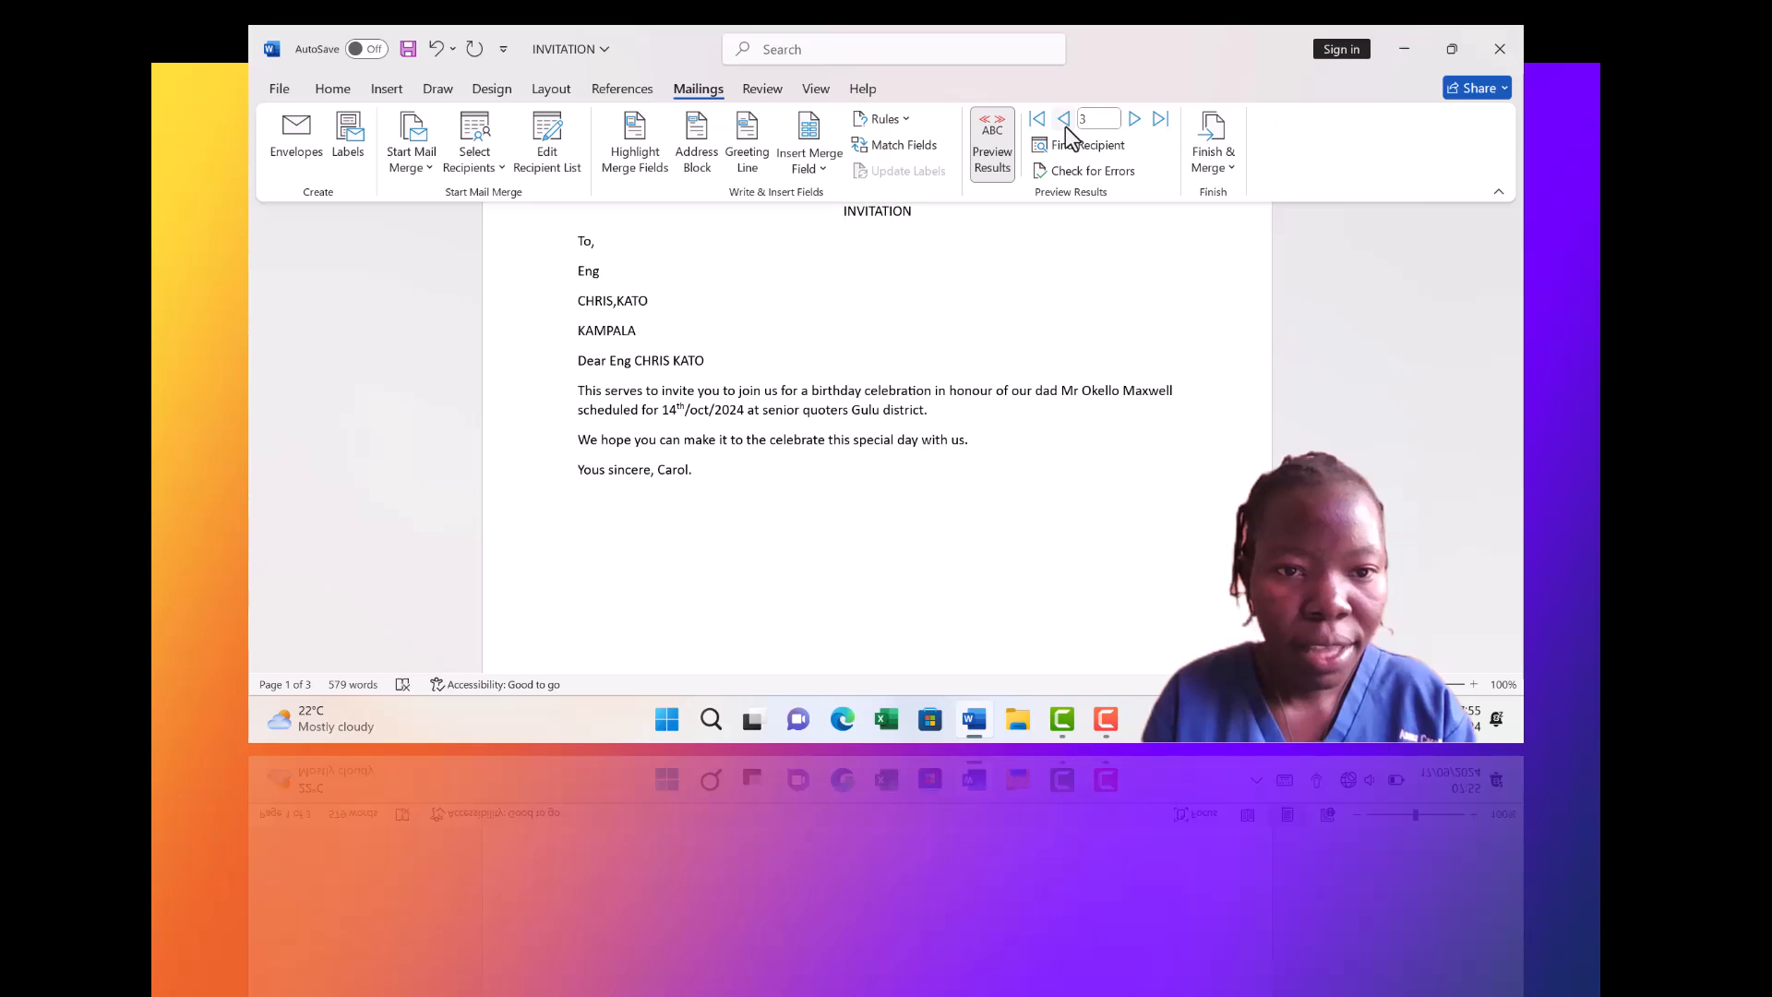
{"action": "left_click", "coordinate": [1064, 120]}
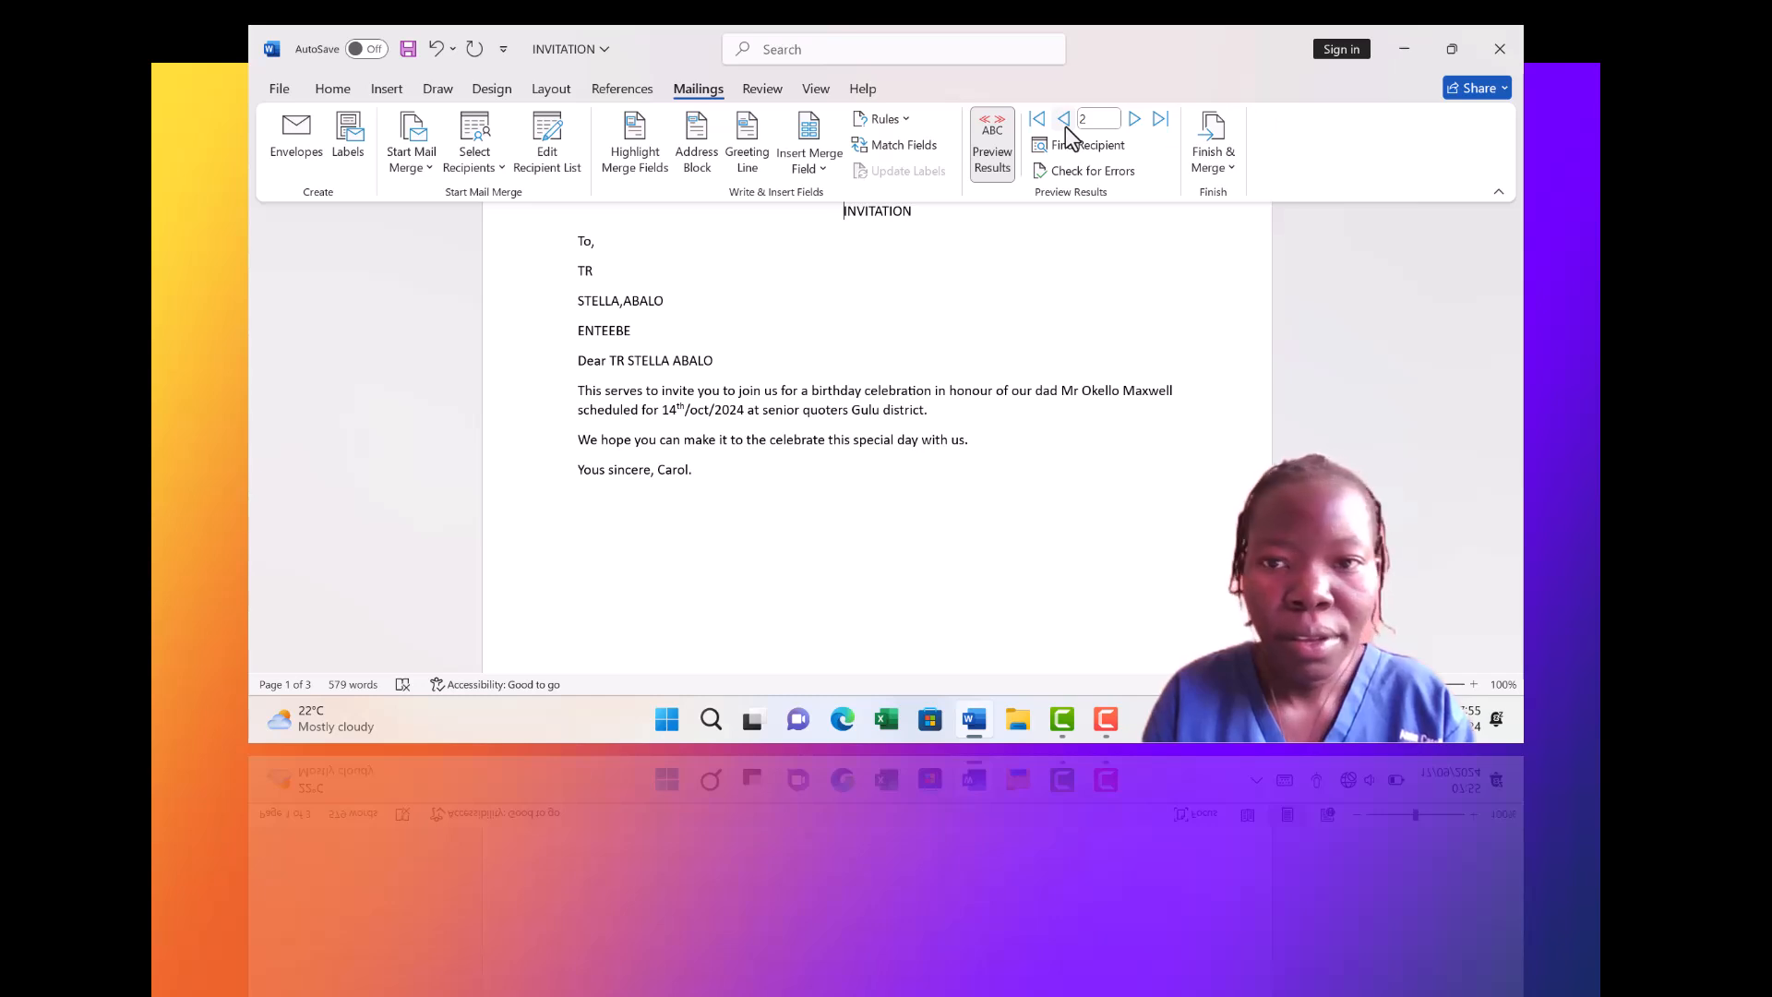
{"action": "left_click", "coordinate": [1064, 120]}
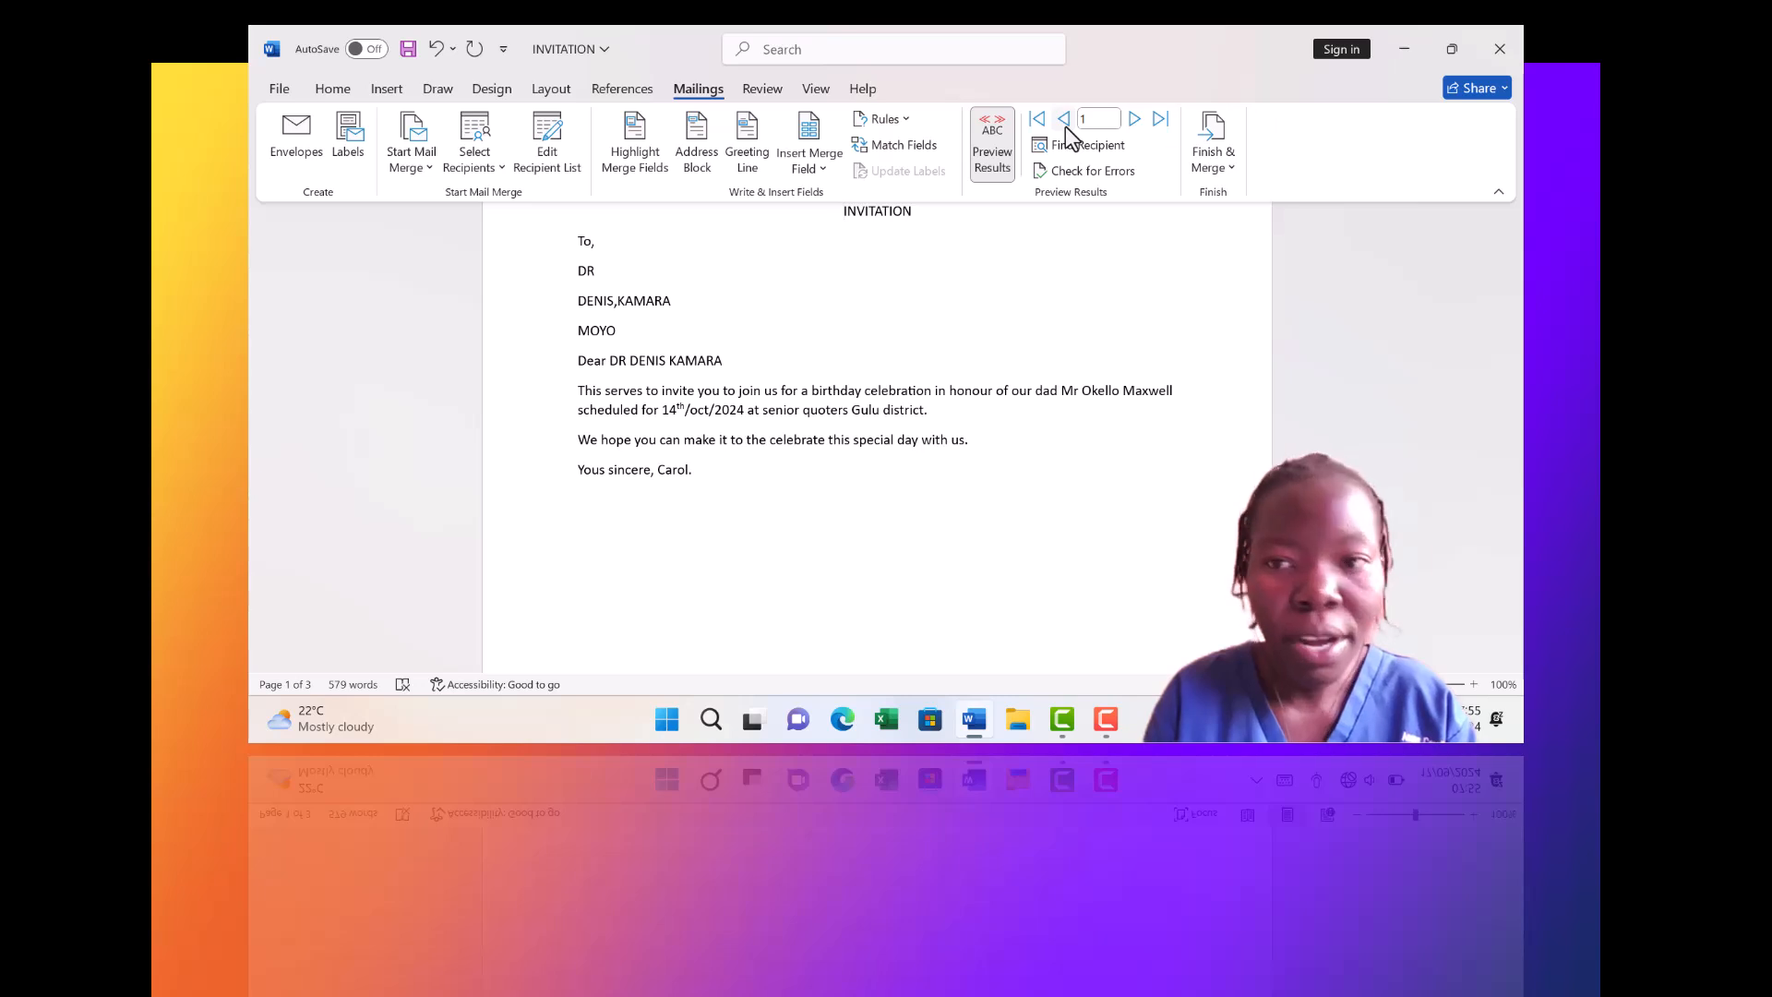
Choose Finish & Merge > Edit Individual Documents to merge all records
{"action": "left_click", "coordinate": [1227, 170]}
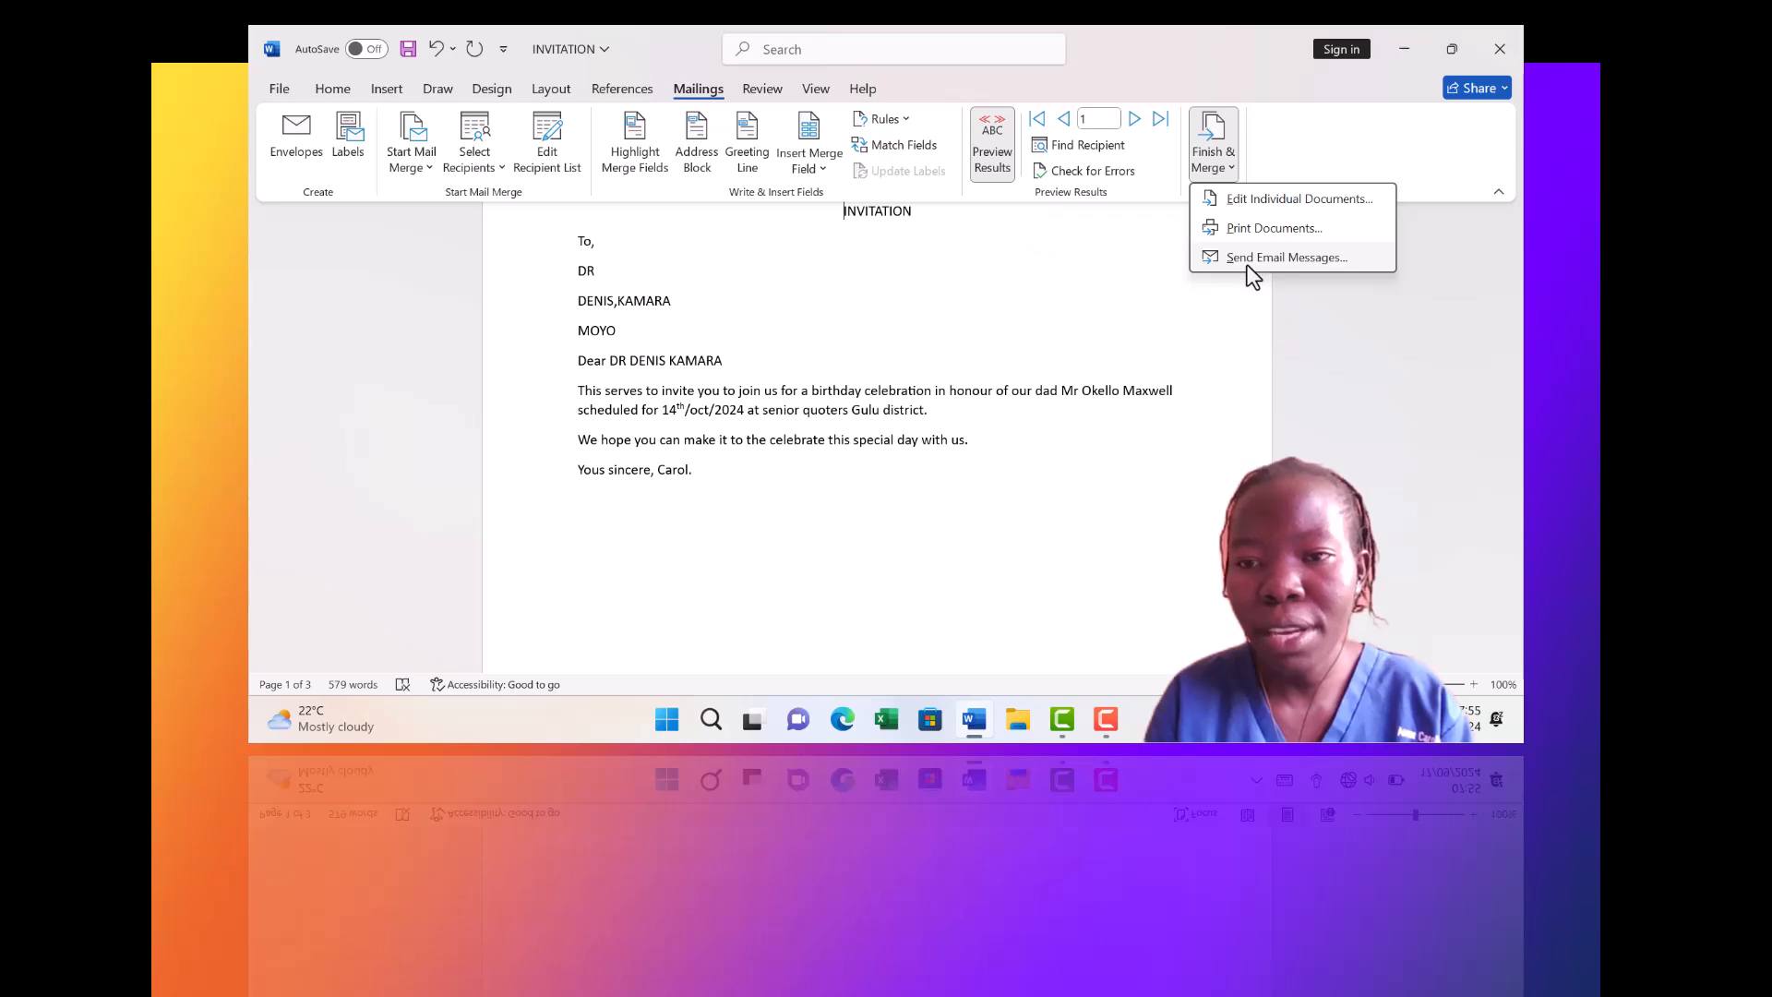
{"action": "left_click", "coordinate": [1260, 201]}
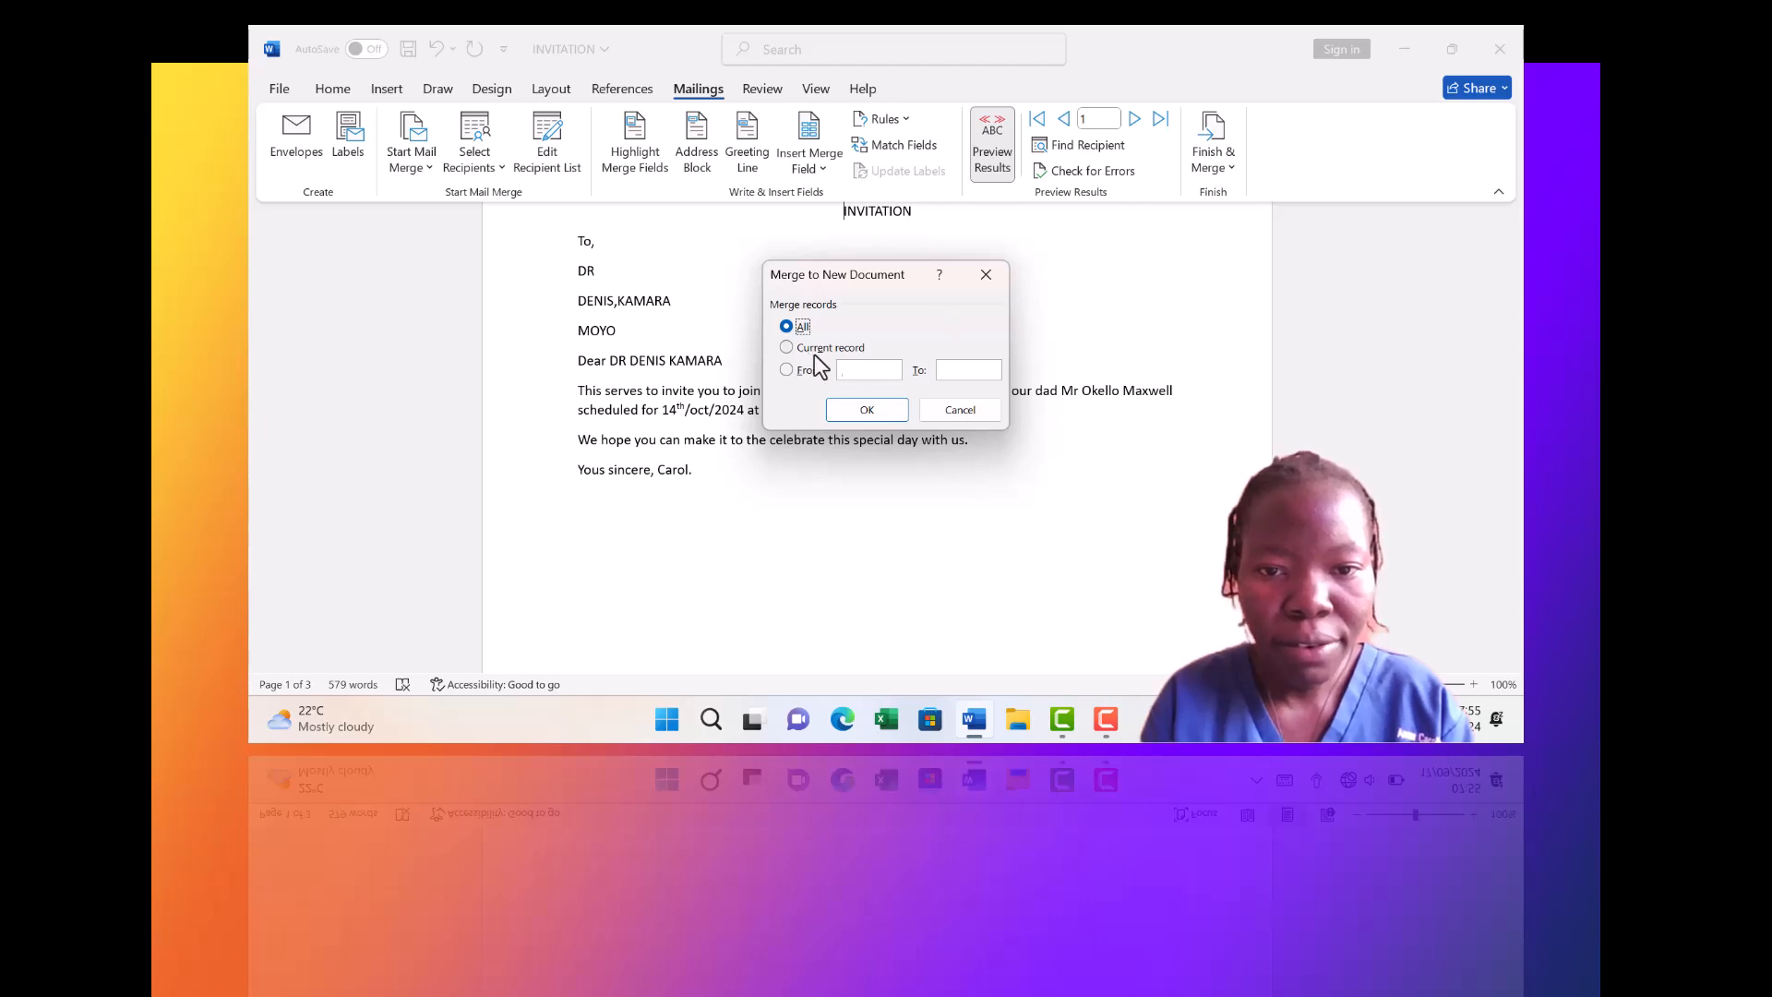
Merge all records into Letters1 and add a space after the first letter's name comma
{"action": "left_click", "coordinate": [866, 413]}
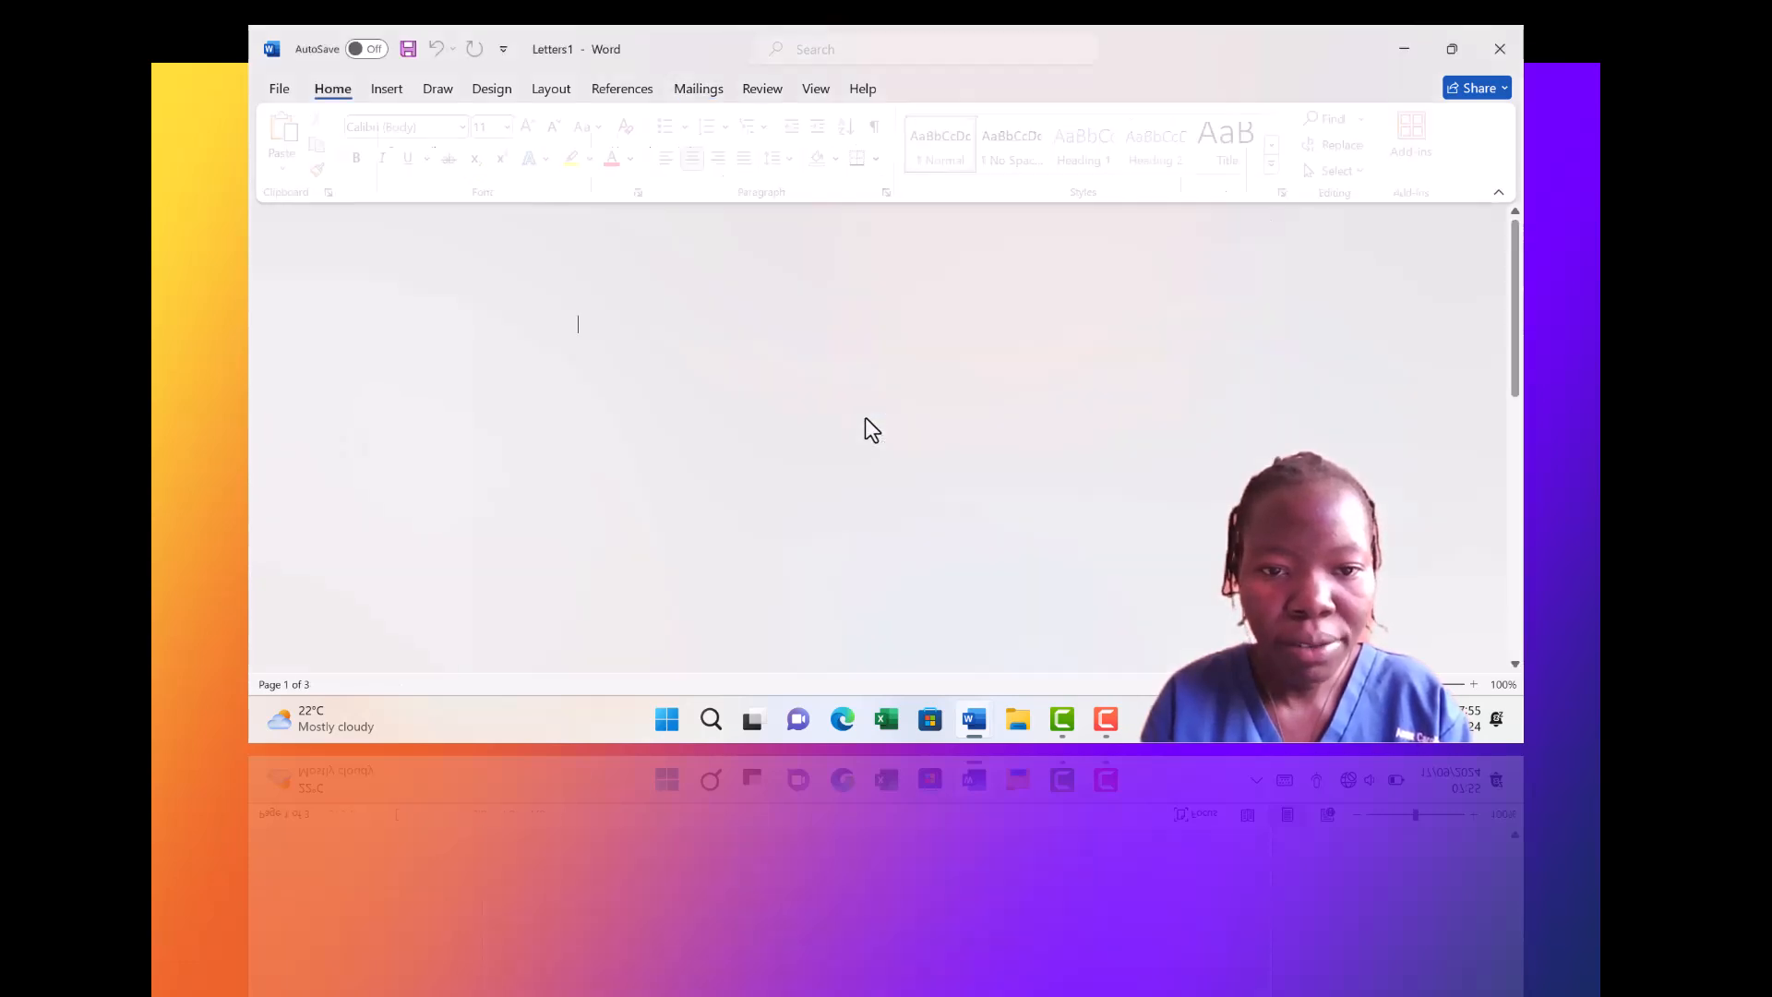
{"action": "key", "text": "Down"}
{"action": "key", "text": "Down"}
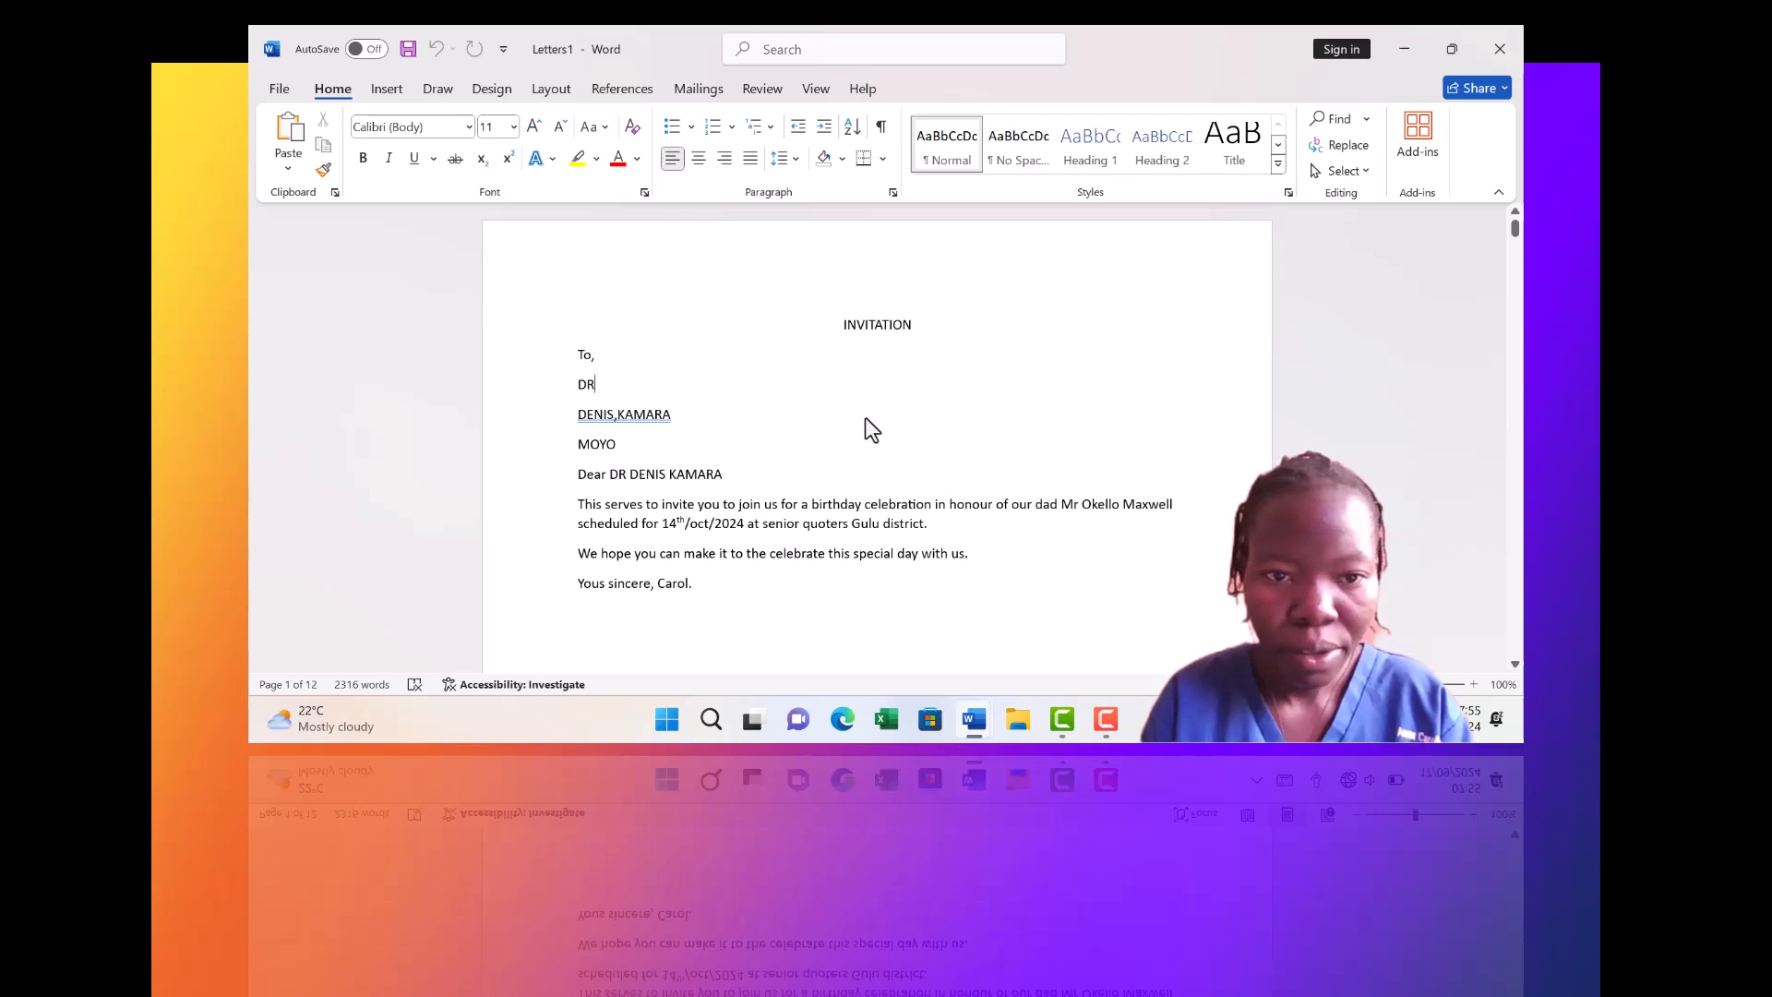
{"action": "key", "text": "Down"}
{"action": "key", "text": "Down"}
{"action": "key", "text": "Down"}
{"action": "key", "text": "Down"}
{"action": "key", "text": "Down"}
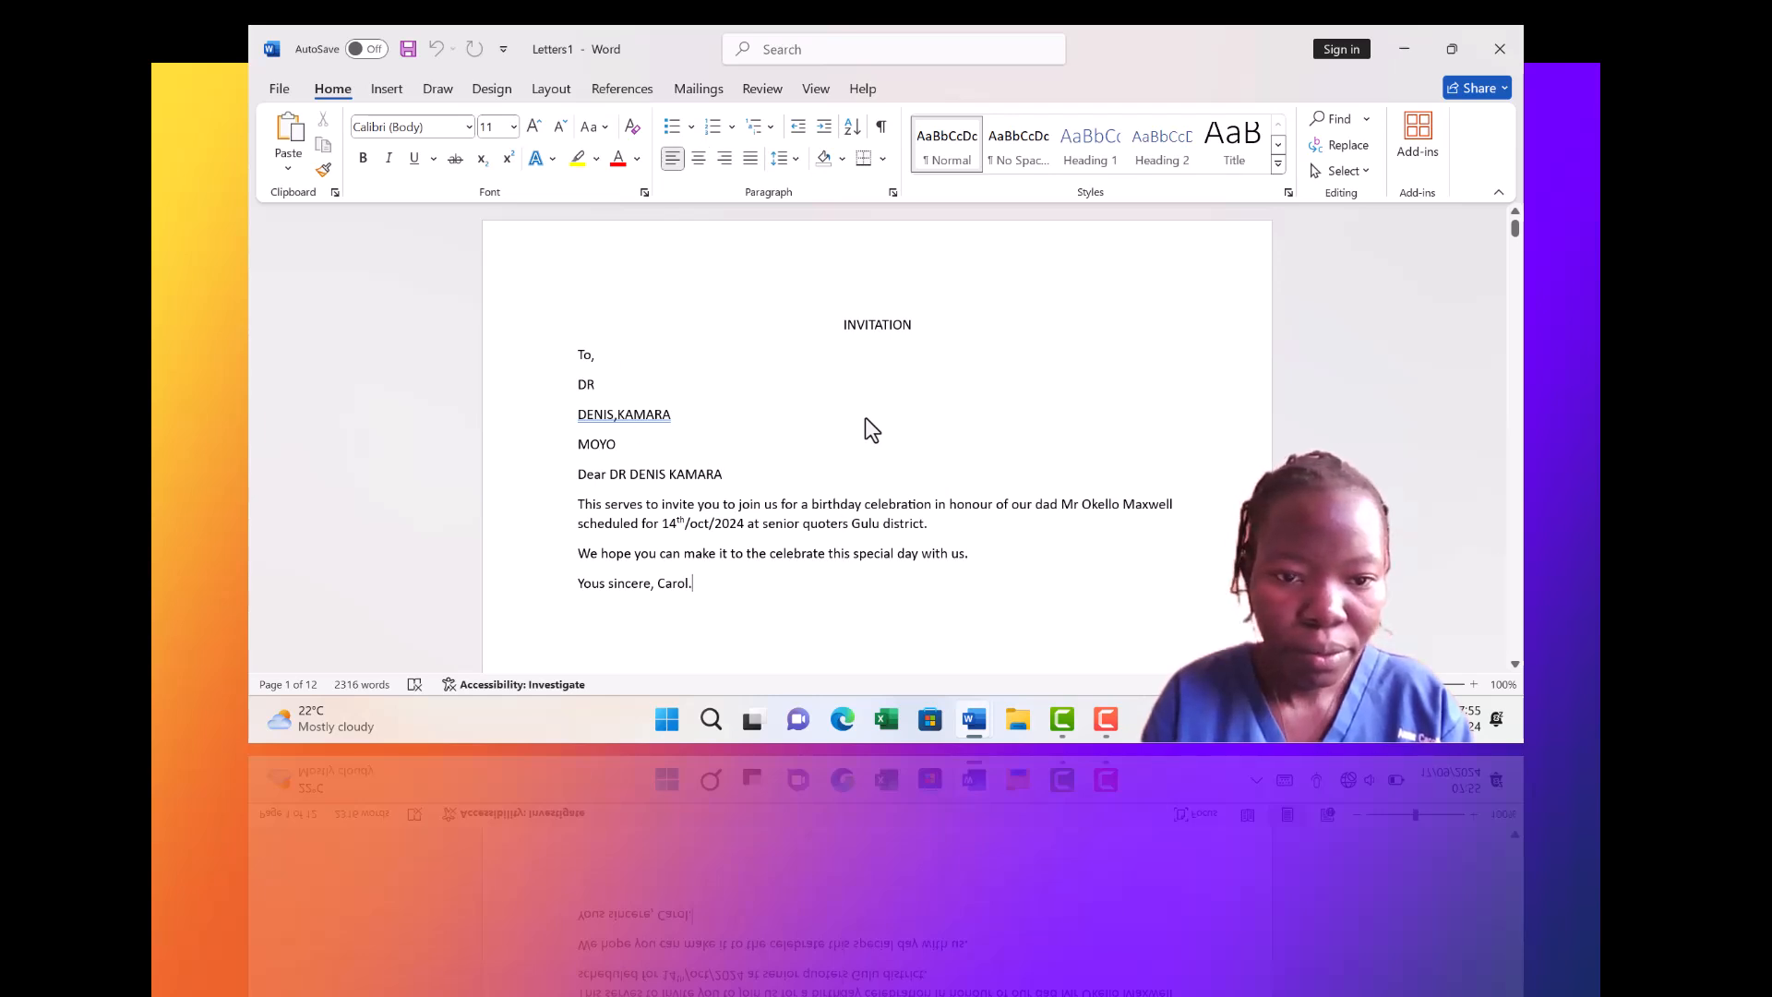
{"action": "key", "text": "Down"}
{"action": "key", "text": "Down"}
{"action": "key", "text": "Down"}
{"action": "key", "text": "Down"}
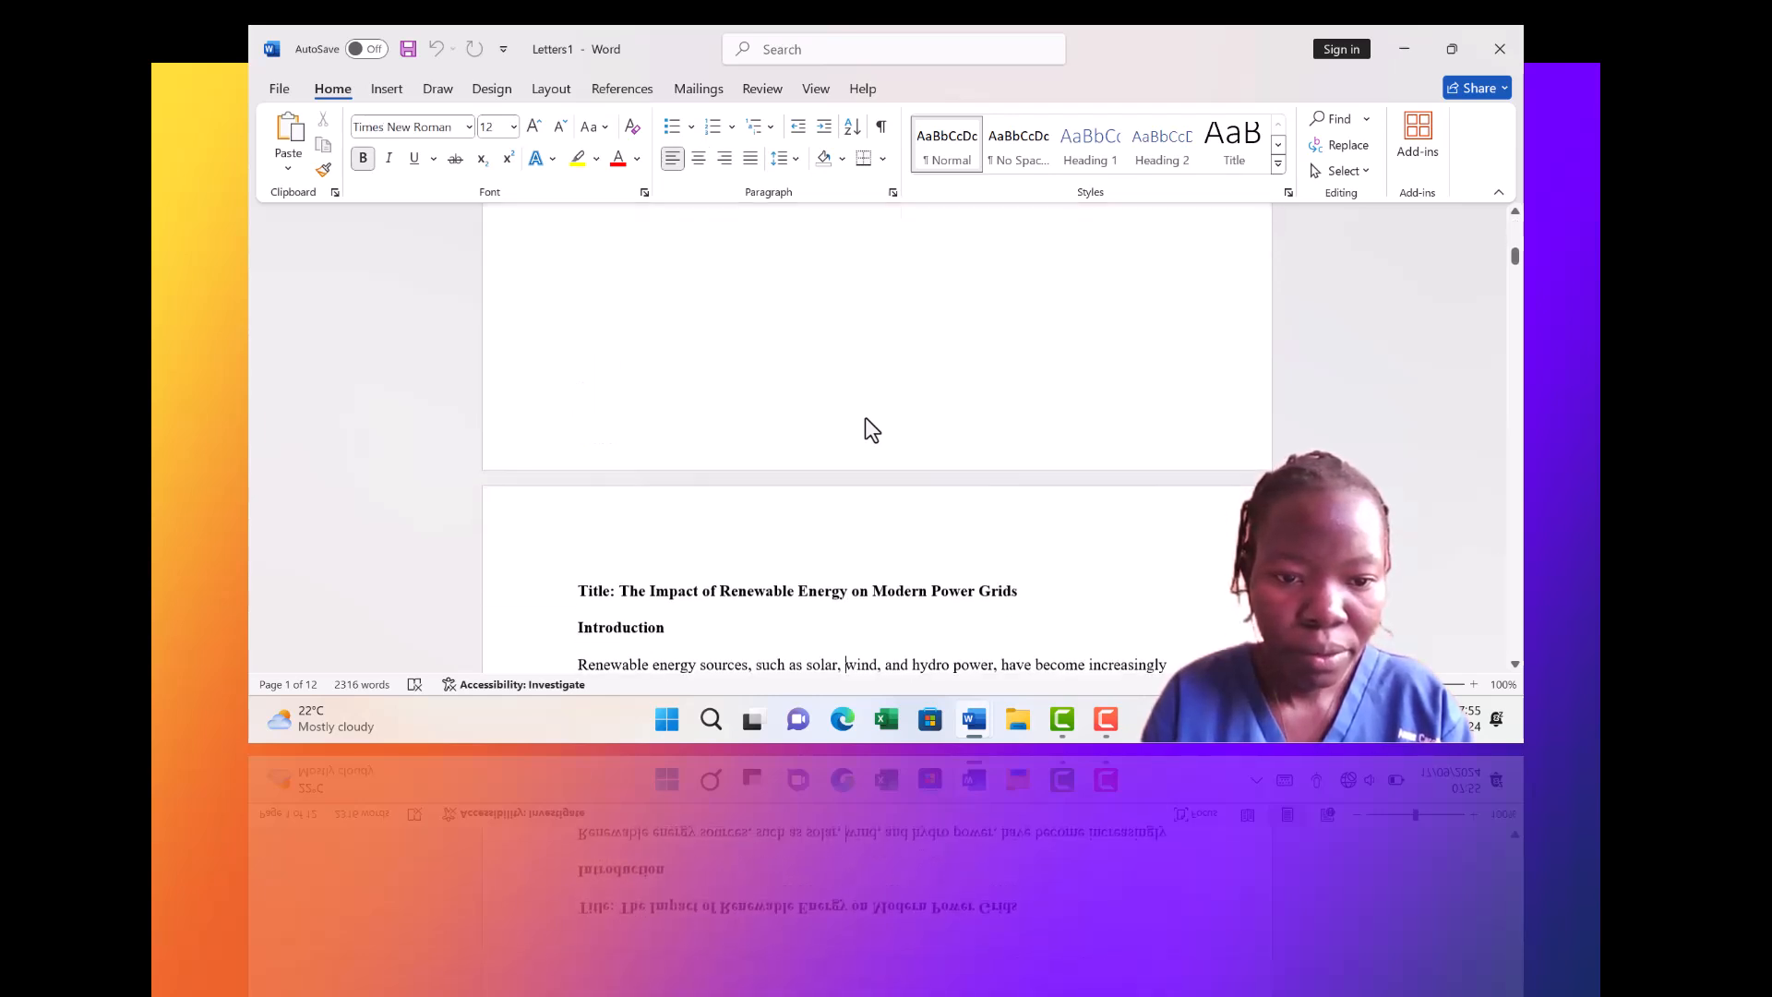
{"action": "key", "text": "Up"}
{"action": "key", "text": "Up"}
{"action": "key", "text": "Up"}
{"action": "key", "text": "Up"}
{"action": "key", "text": "Up"}
{"action": "key", "text": "Up"}
{"action": "key", "text": "Up"}
{"action": "key", "text": "Up"}
{"action": "key", "text": "Up"}
{"action": "key", "text": "Up"}
{"action": "key", "text": "Up"}
{"action": "key", "text": "Up"}
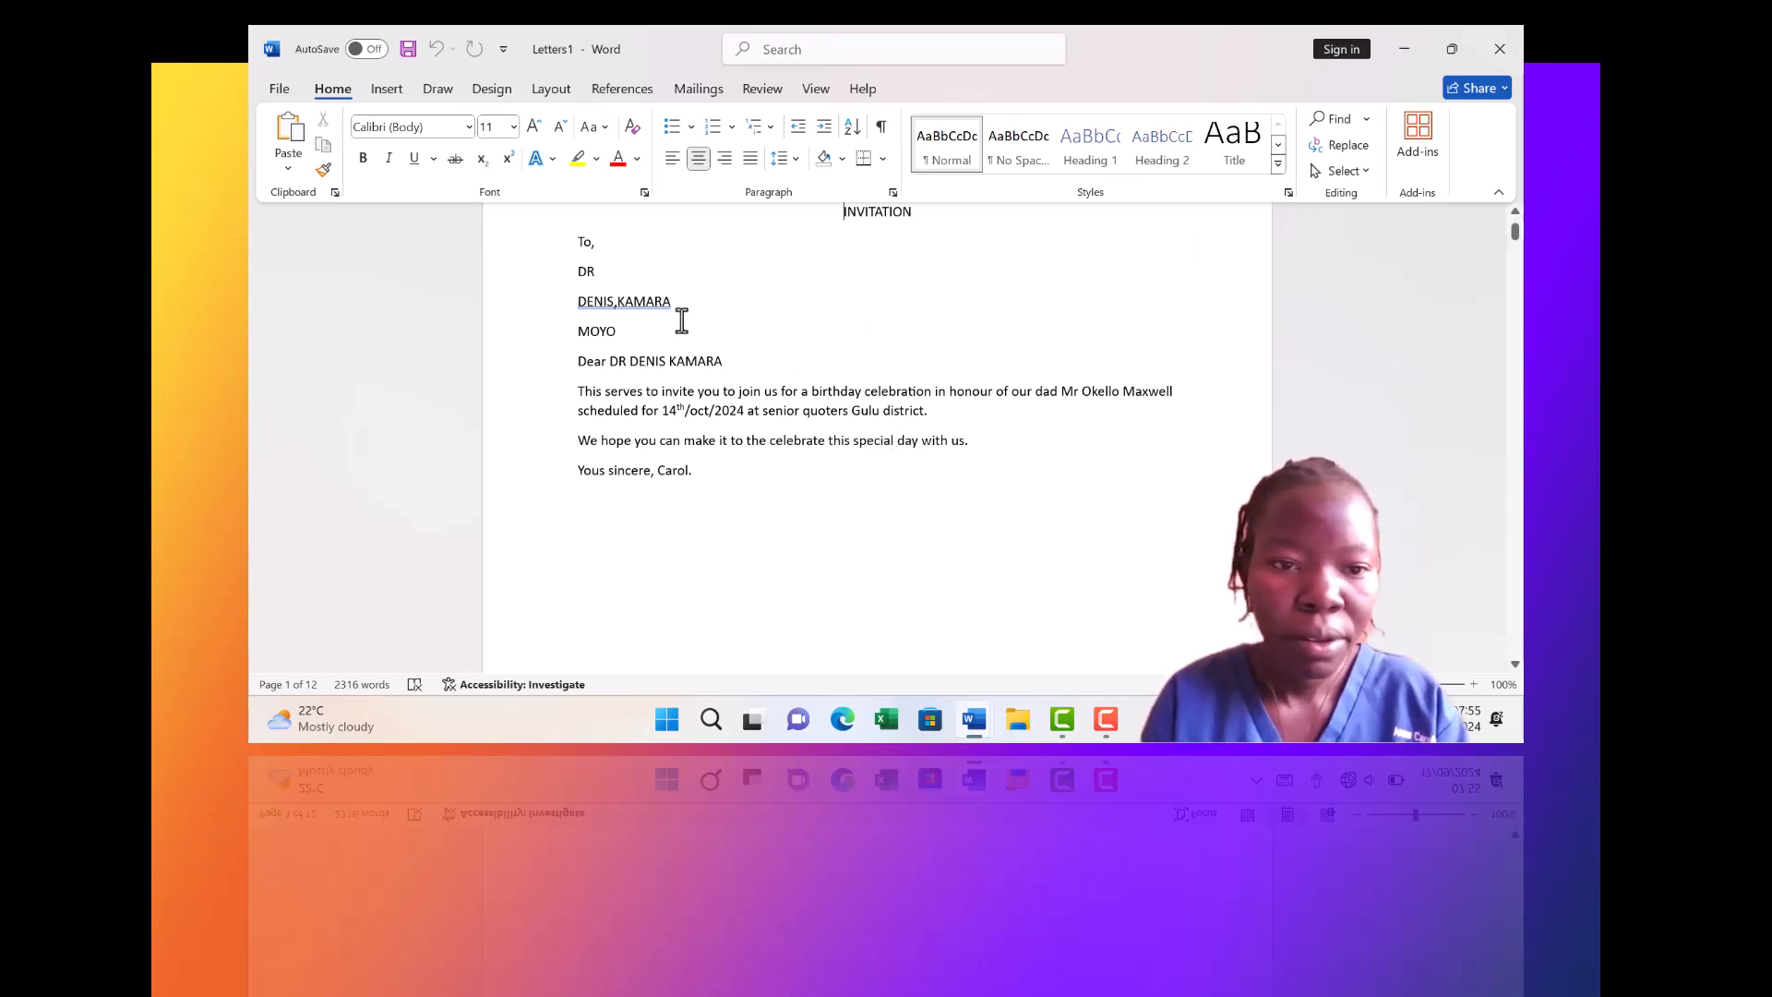
{"action": "left_click", "coordinate": [616, 302]}
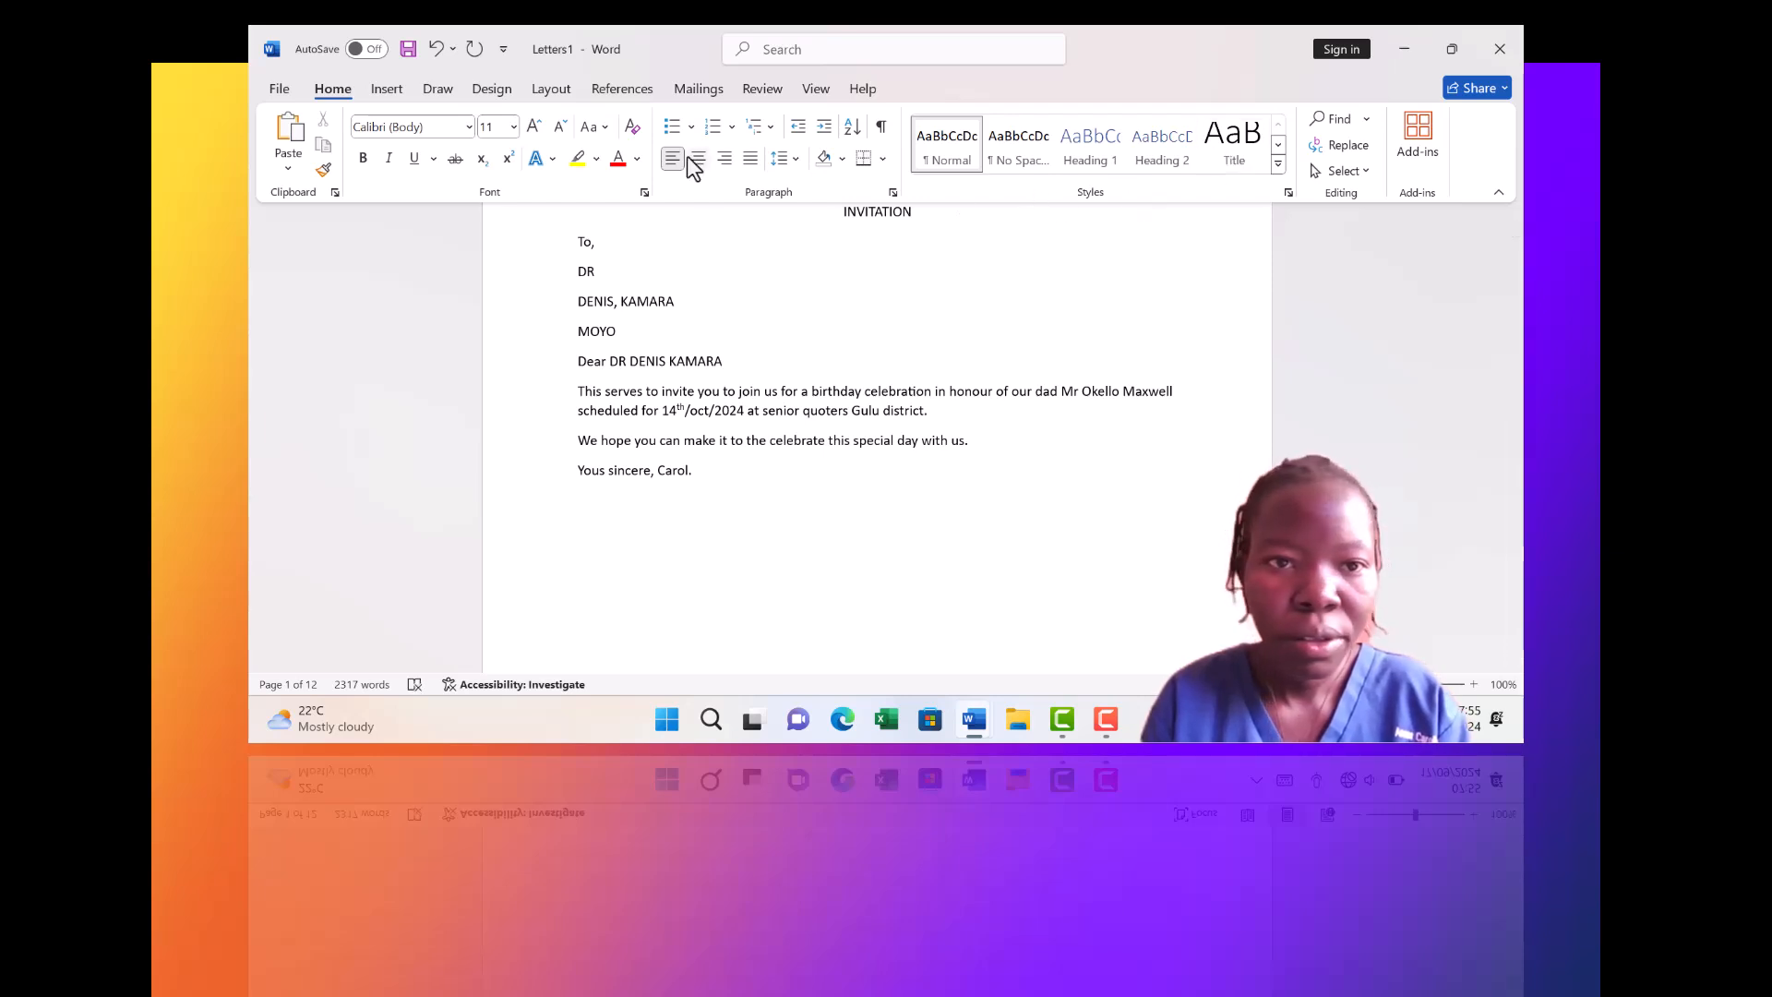
{"action": "left_click", "coordinate": [710, 92]}
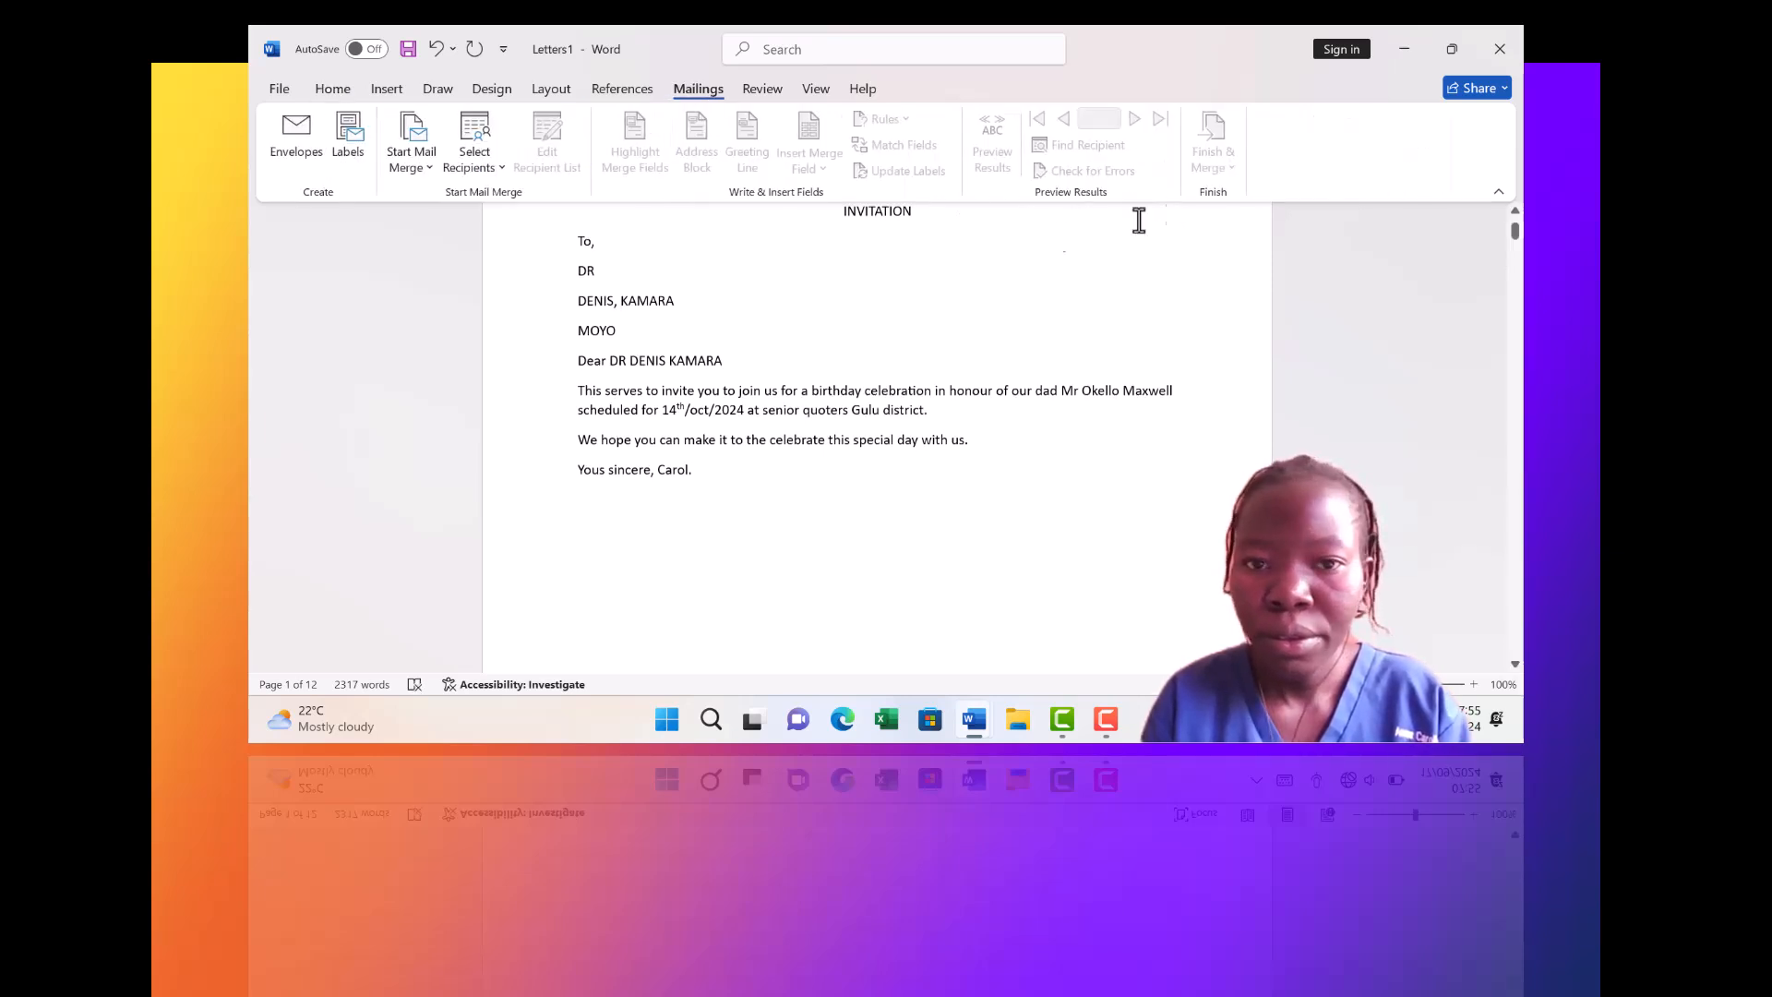